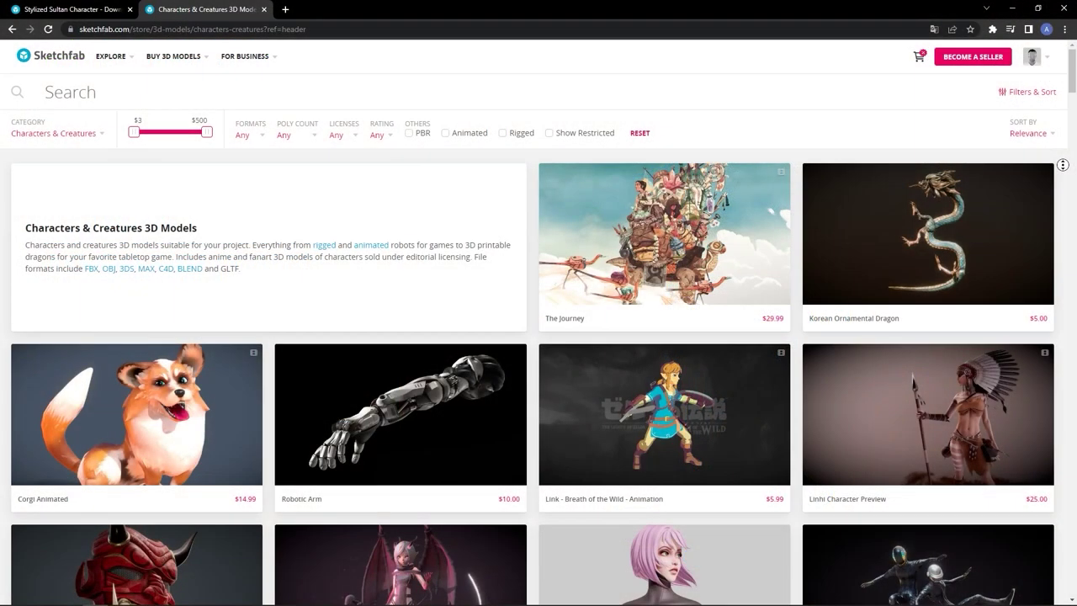
Browse the Characters & Creatures store models and inspect the Stylized Sultan Character model from another angle
scroll(539, 377, "down", 2)
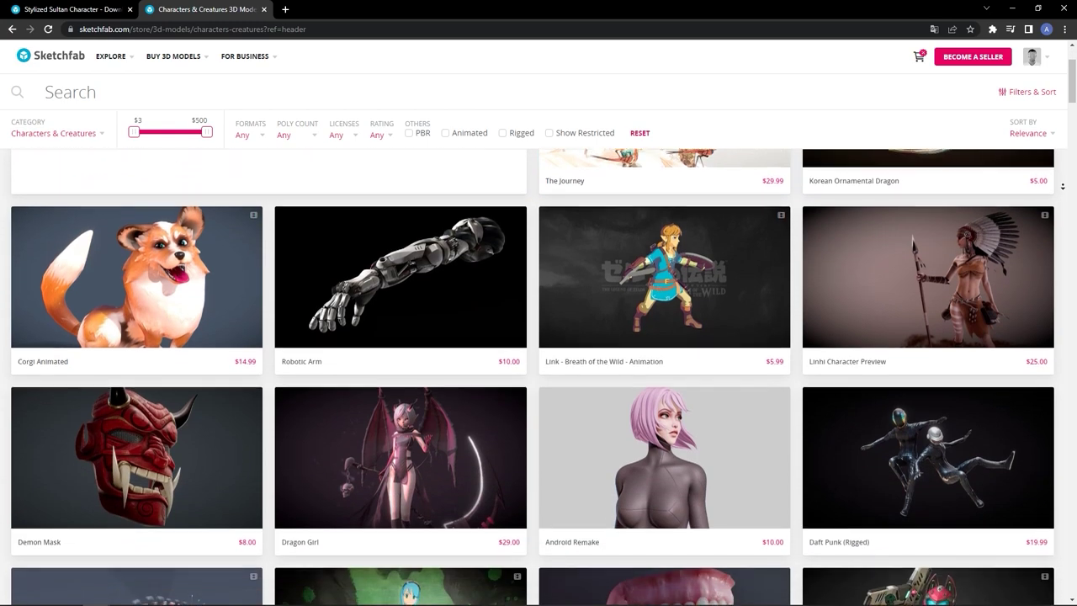
scroll(539, 377, "down", 2)
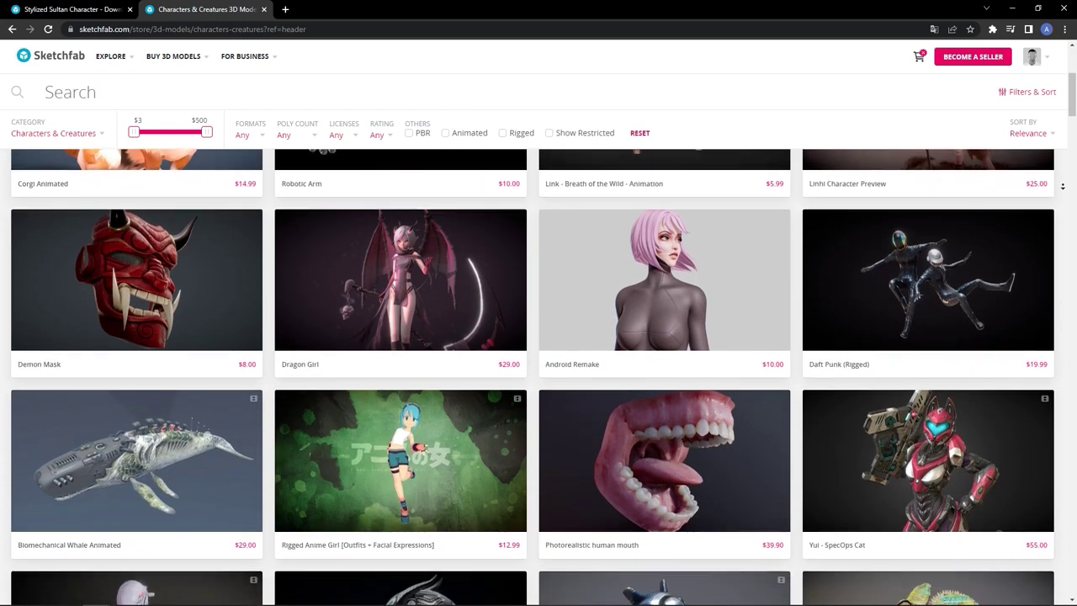
scroll(538, 377, "down", 1)
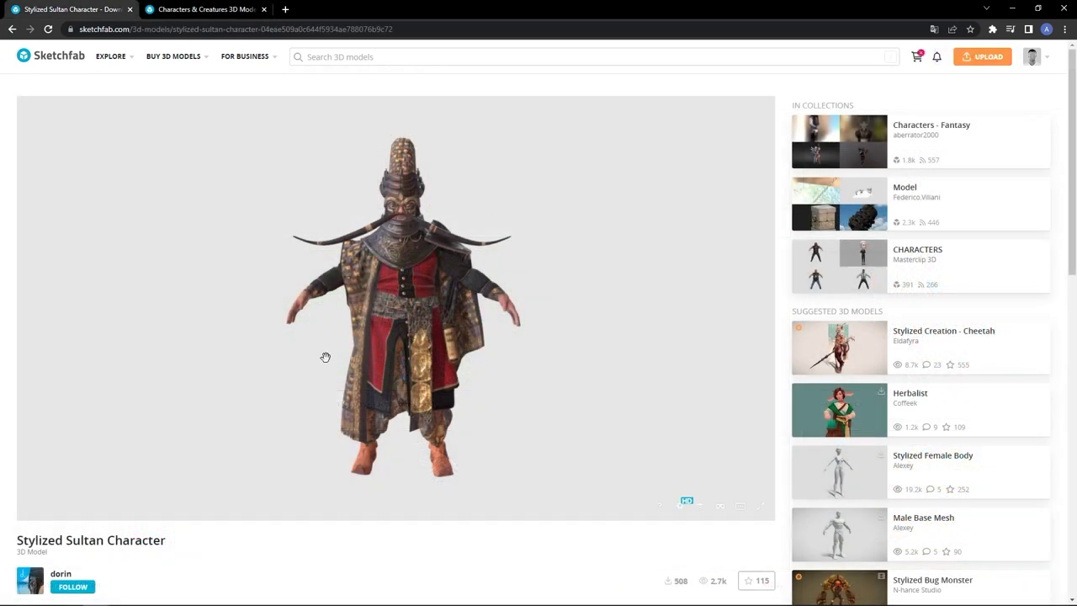
mouse_move(349, 358)
left_mouse_down()
mouse_move(517, 353)
mouse_move(320, 356)
left_mouse_up()
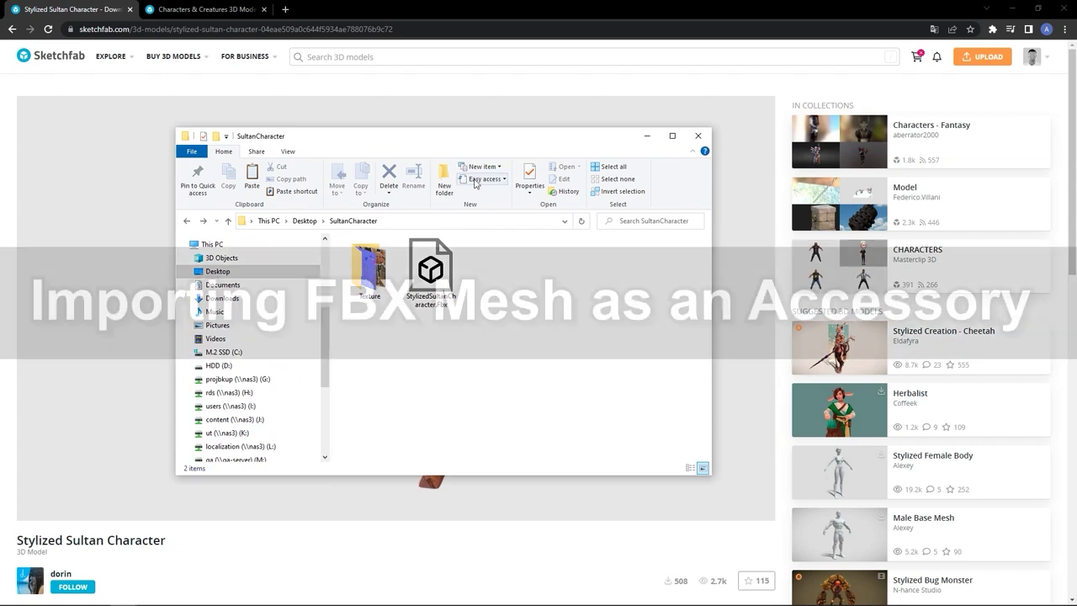
Check the StylizedSultanCharacter FBX file and the Texture folder in the SultanCharacter folder
left_click(427, 284)
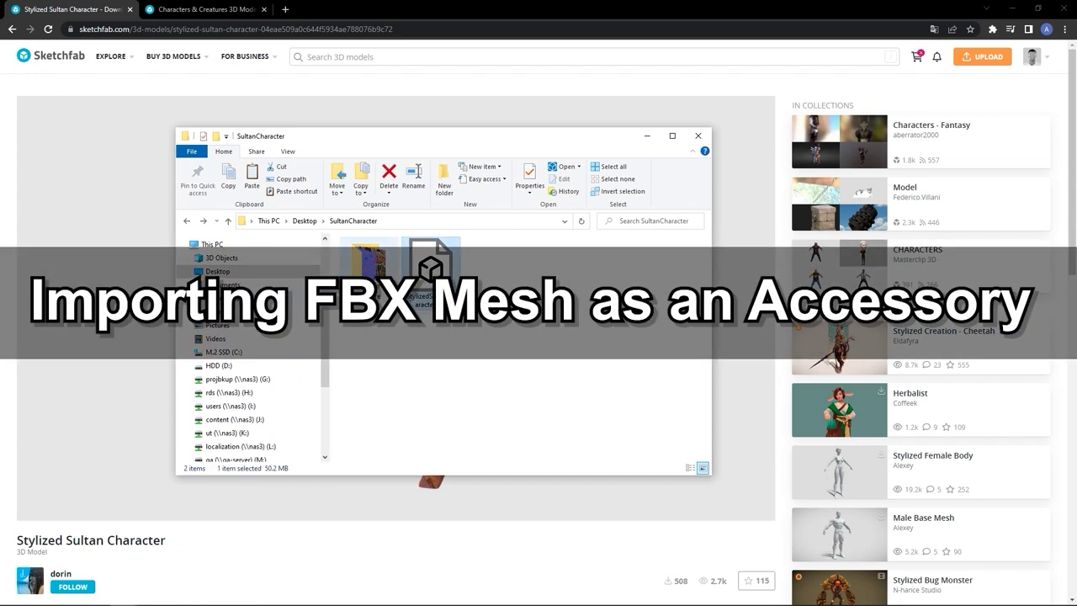
double_click(367, 263)
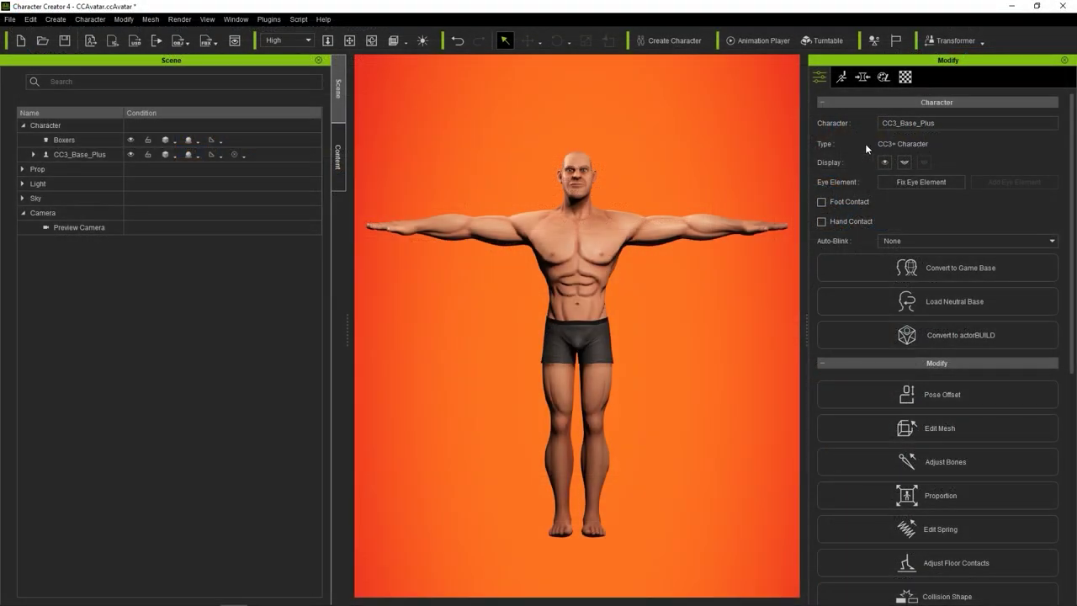
Switch to Character Creator 4 and import StylizedSultanCharacter.Fbx as an accessory
left_click(91, 21)
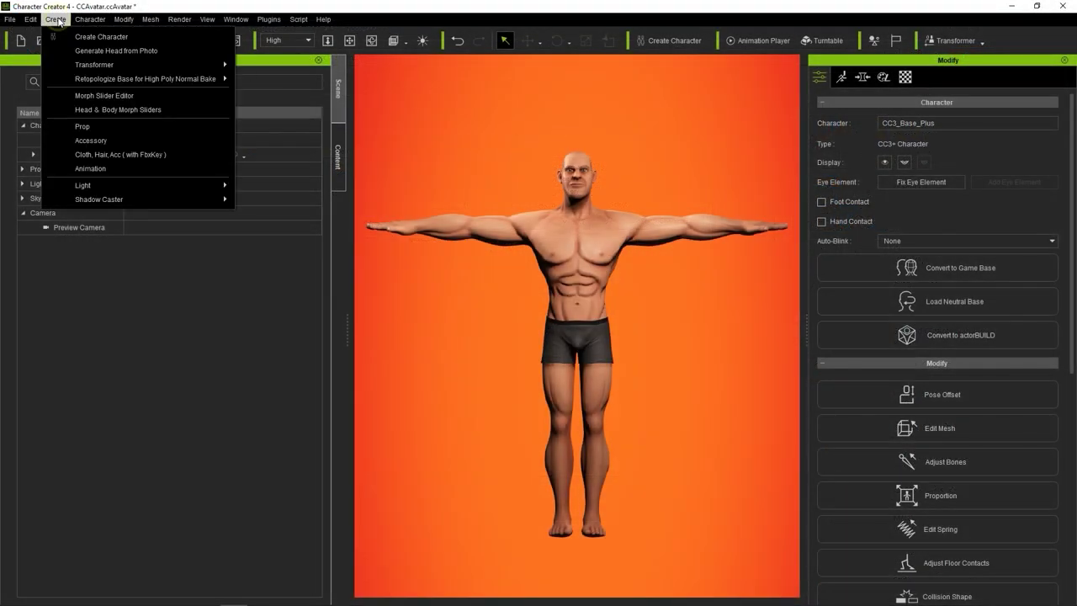
left_click(126, 142)
left_click(421, 241)
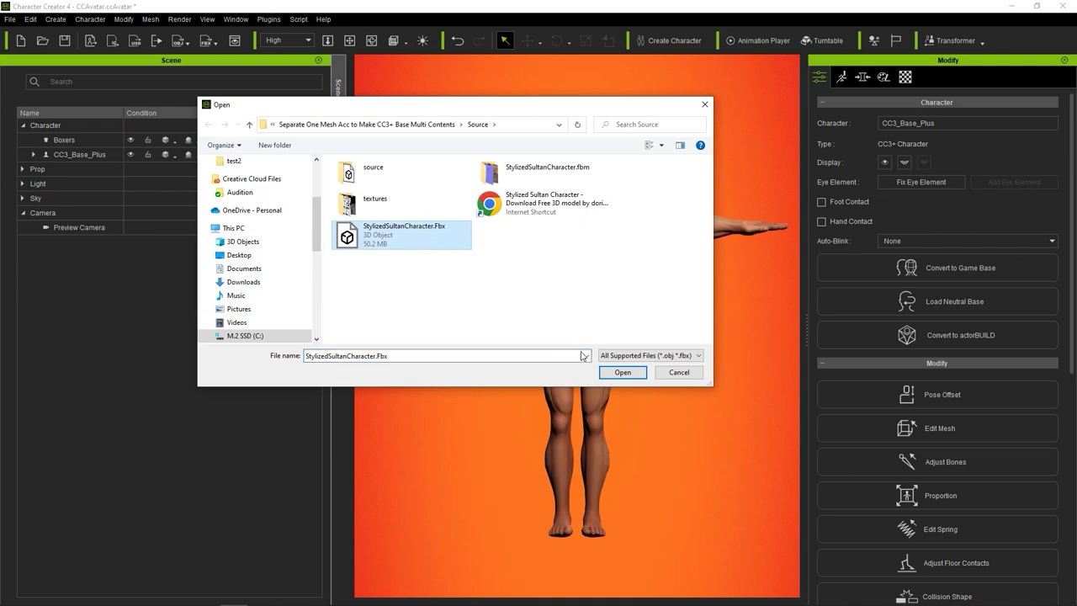
left_click(608, 375)
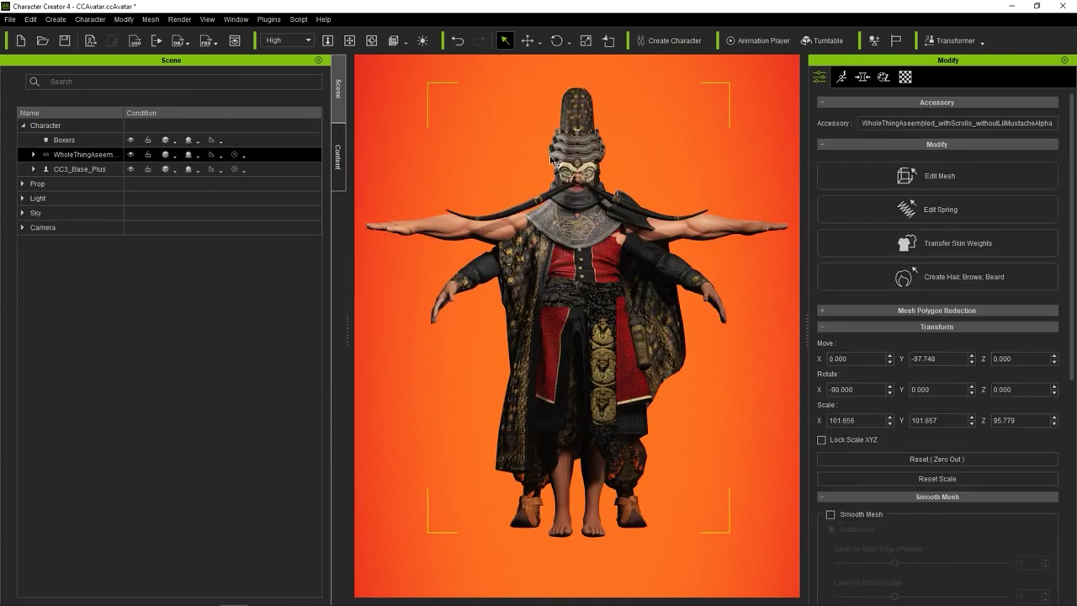
Compare the imported sultan accessory with the CC3_Base_Plus body by toggling their visibility
double_click(108, 156)
left_click(130, 155)
left_click(130, 156)
left_click(131, 169)
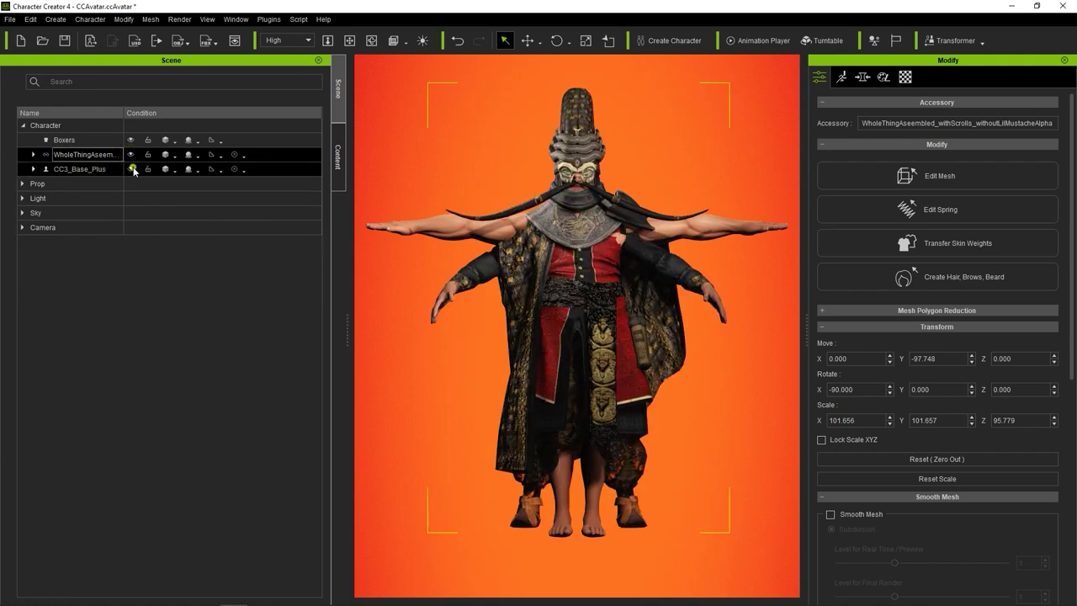
left_click(132, 171)
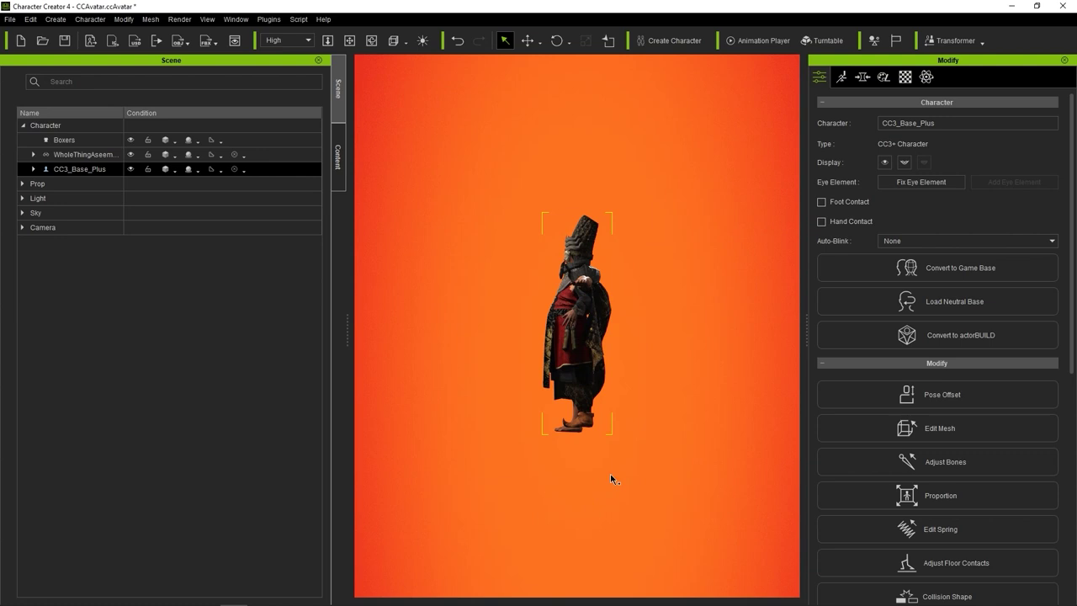
Move the sultan accessory in the side view to about Y -101.3 and Z -3.6 to align it with the base body
scroll(610, 475, "up", 6)
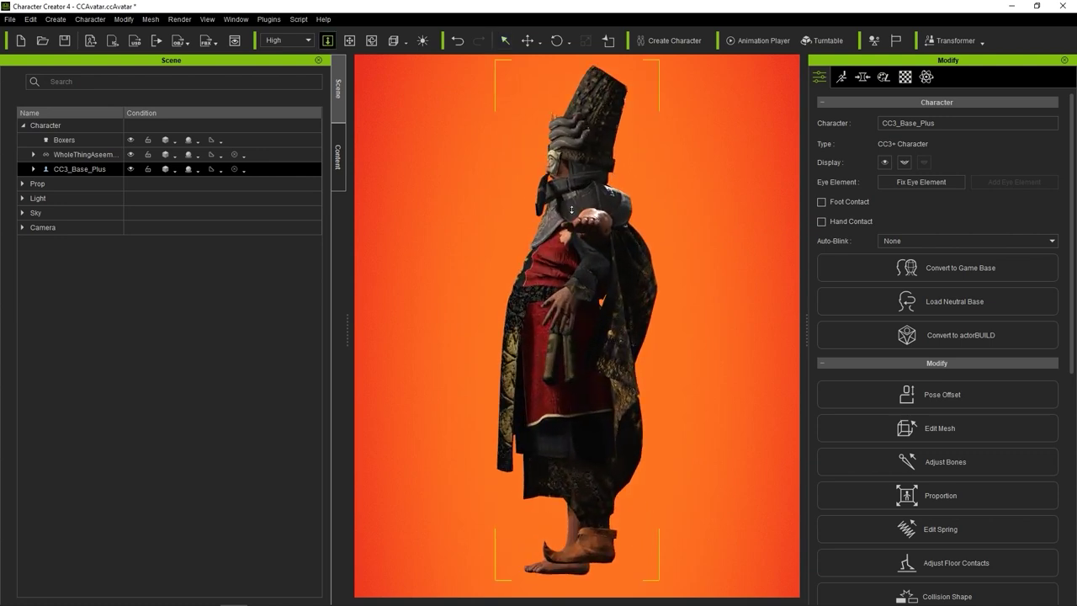
middle_click_drag(583, 434, 598, 349)
left_click(108, 154)
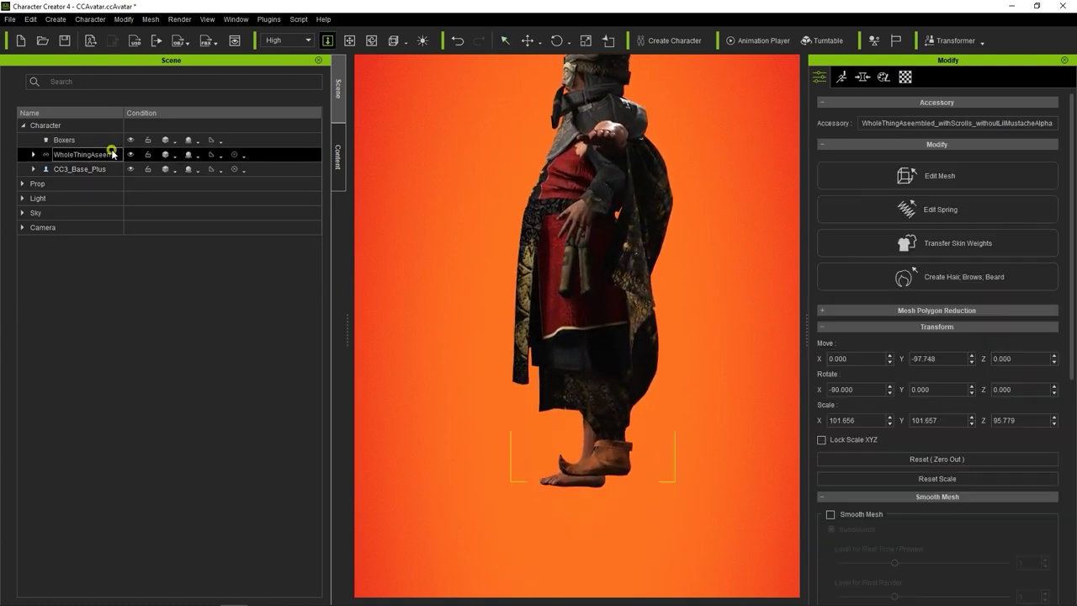
left_click(528, 40)
left_click_drag(587, 392, 591, 407)
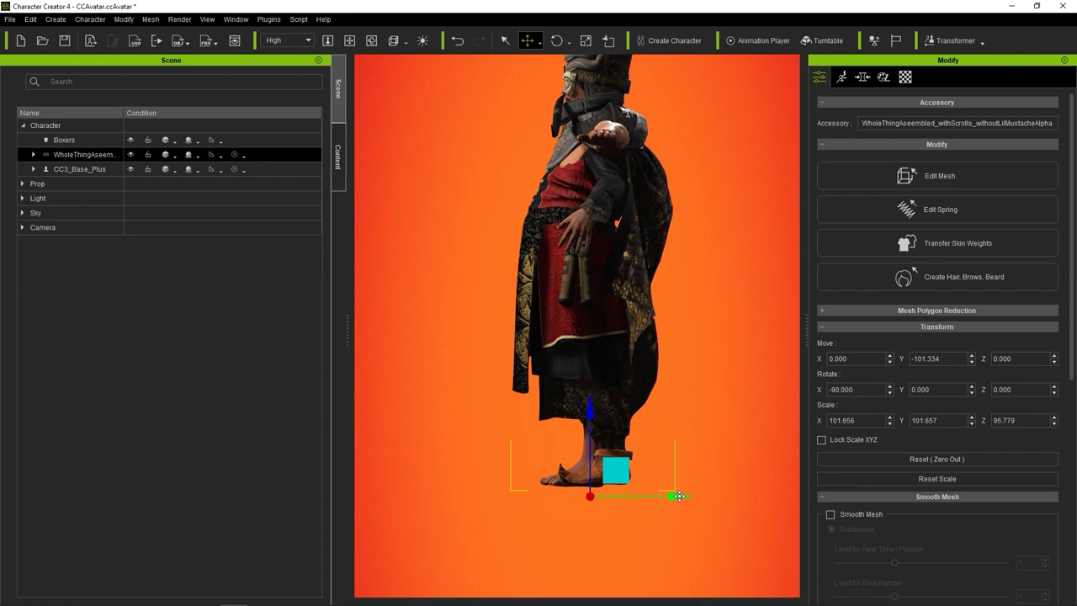
left_click_drag(679, 497, 677, 496)
right_click_drag(678, 495, 986, 344)
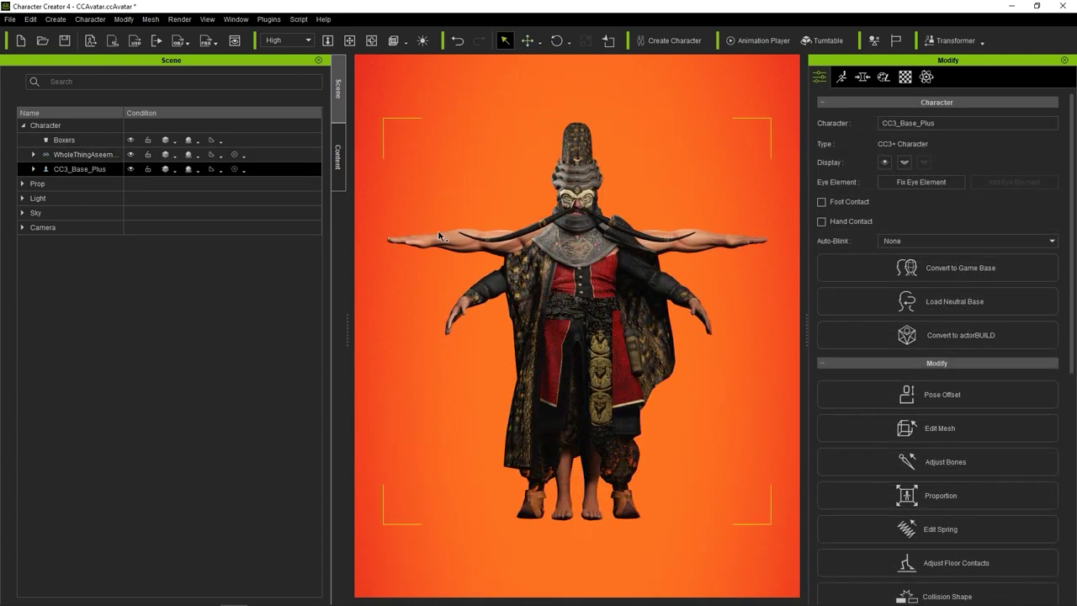
Edit the CC3_Base_Plus pose in FK mode and rotate the right clavicle to lower the shoulder
left_click(840, 79)
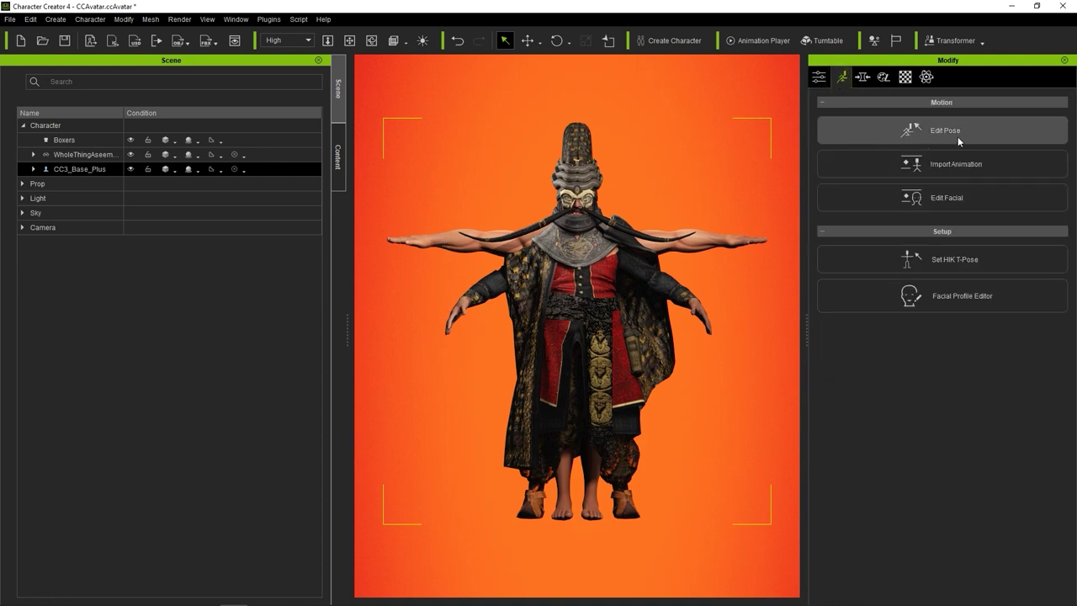
left_click(957, 137)
left_click(281, 114)
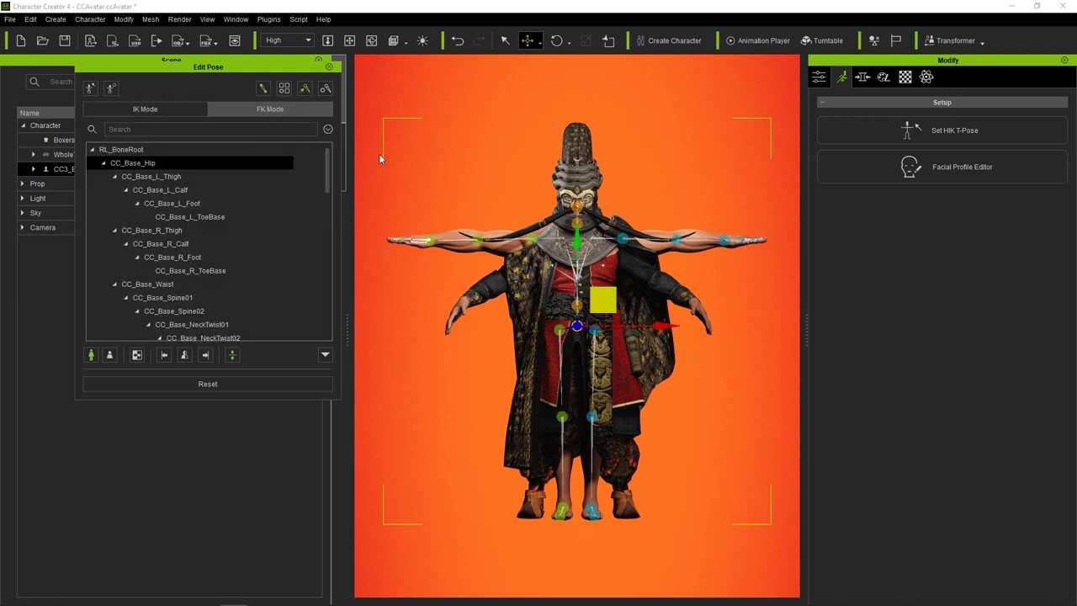
left_click(544, 240)
left_click(569, 41)
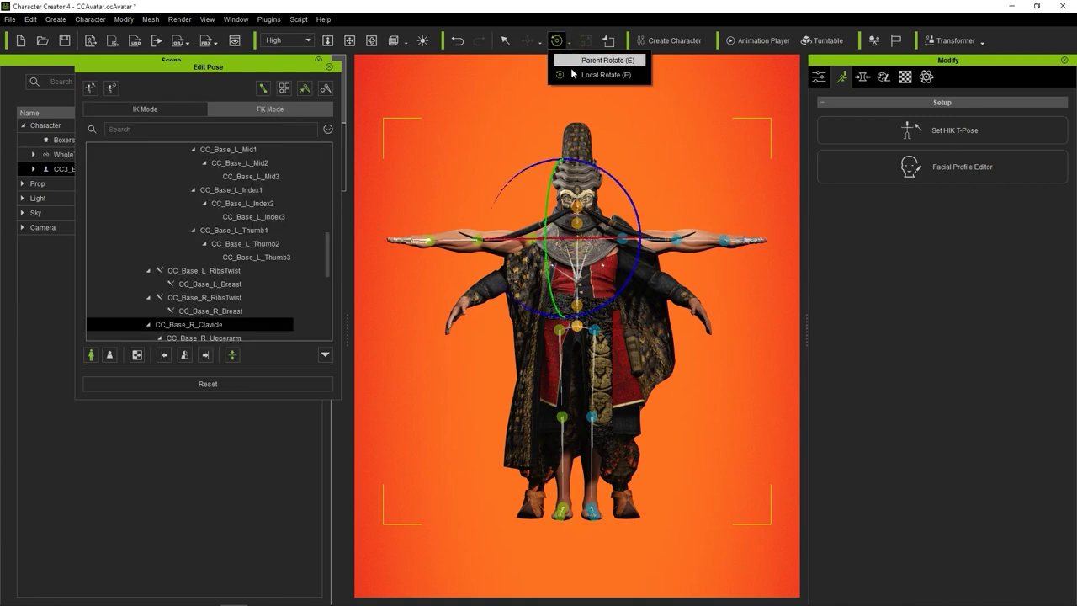
left_click(576, 61)
left_click_drag(613, 177, 620, 164)
Rotate the upper arm bones downward so the base character's arms follow the sultan's sleeves
left_click(533, 250)
left_click_drag(610, 236, 698, 249)
left_click(600, 236)
left_click(639, 259)
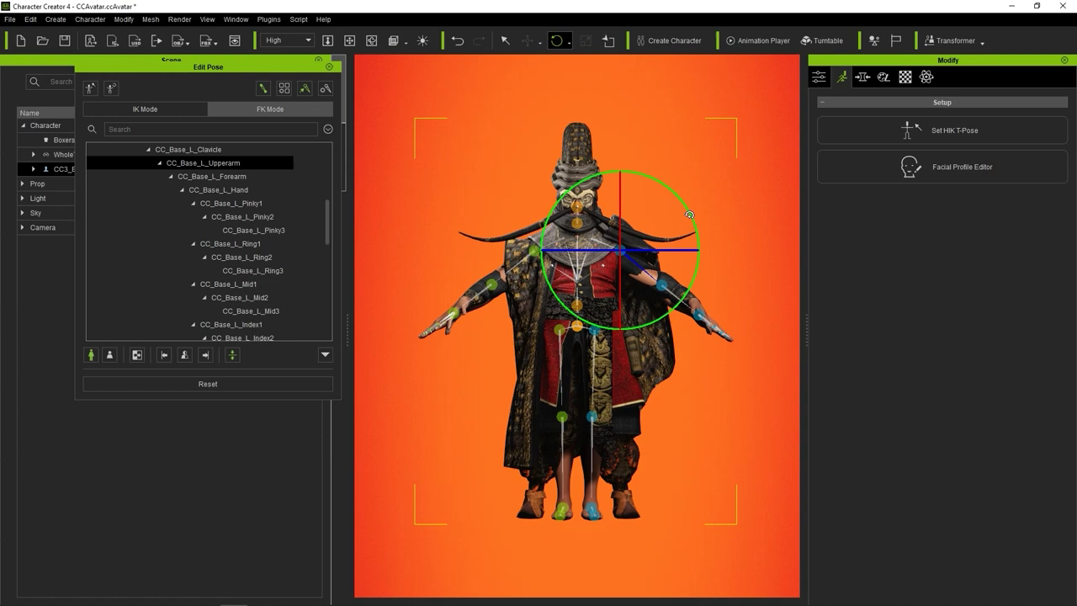
Rotate the forearm bones so the base character's lower arms and hands match the sultan's arms
left_click(670, 291)
left_click(594, 357)
left_click_drag(663, 299, 630, 298)
left_click(561, 348)
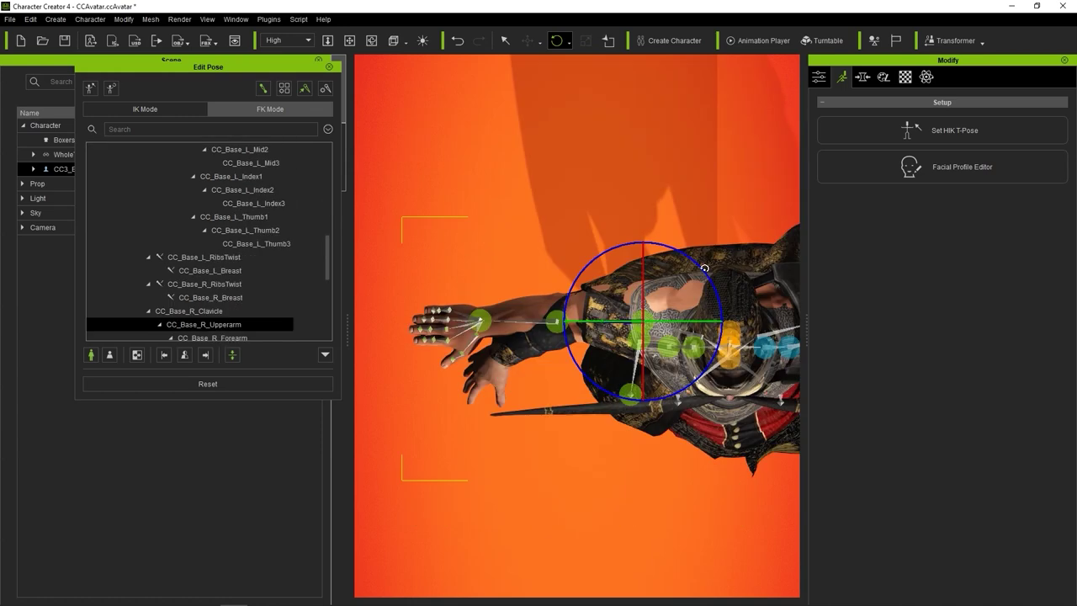
left_click_drag(704, 267, 618, 279)
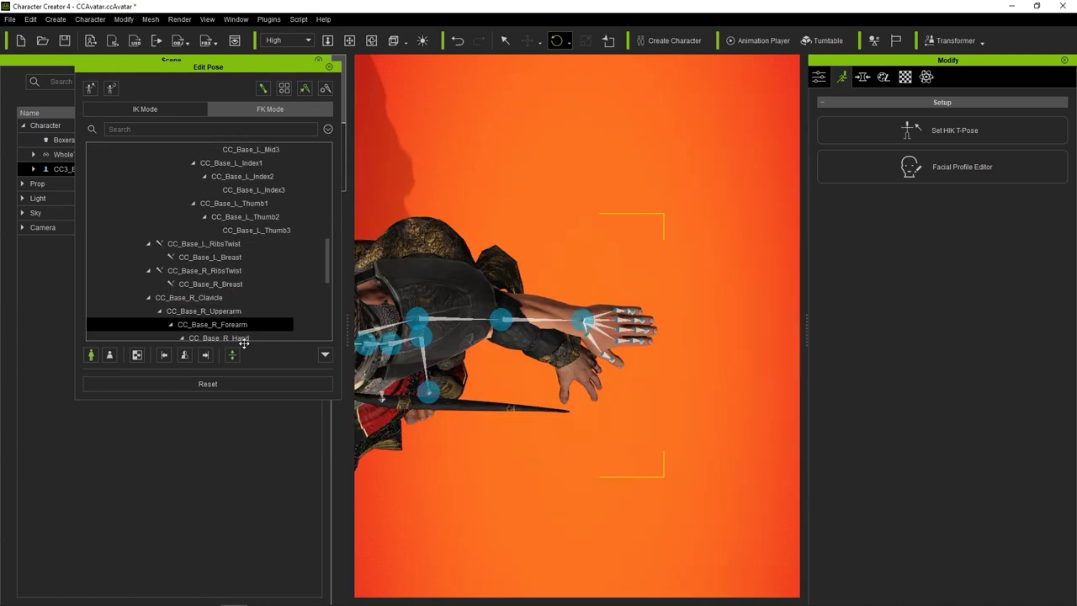
left_click(626, 341)
left_click_drag(648, 299, 661, 330)
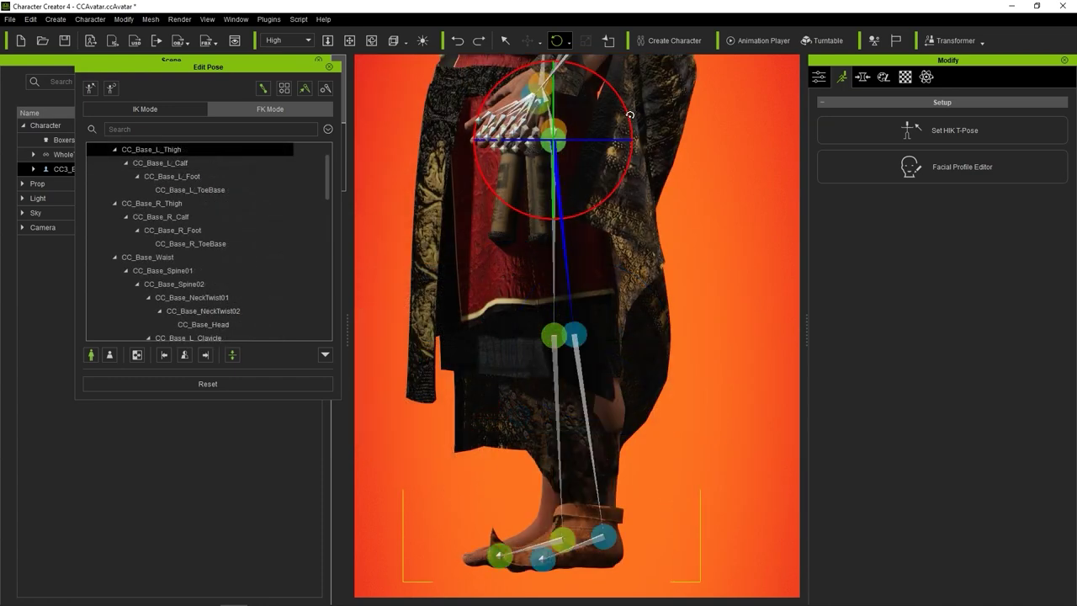
Rotate the thigh, calf and foot bones of both legs in the side view to line up with the sultan's boots
left_click(569, 362)
left_click_drag(623, 288, 618, 275)
left_click(553, 224)
left_click_drag(587, 211, 594, 207)
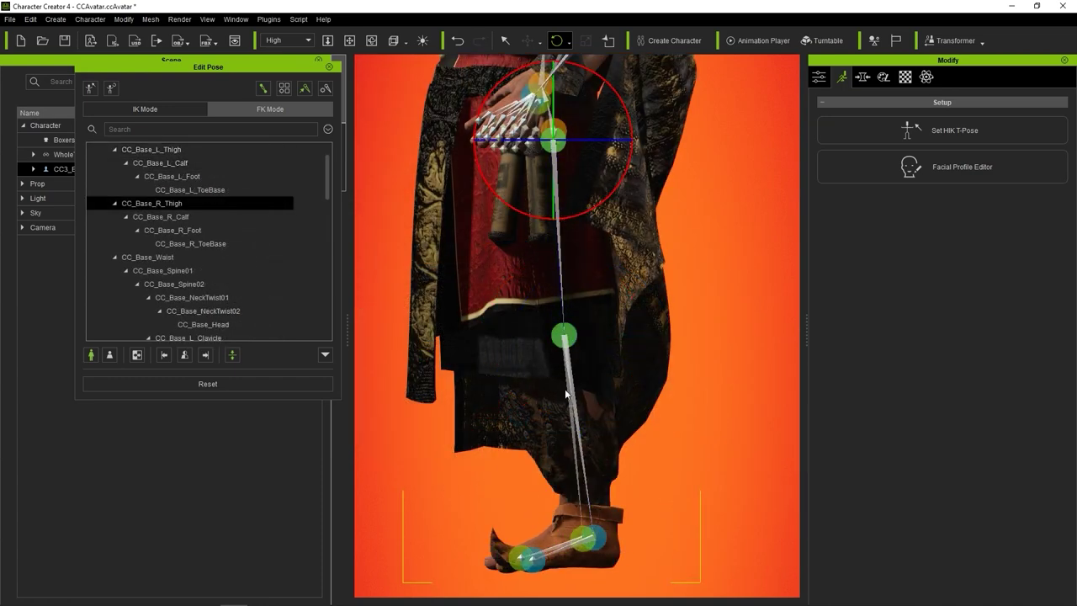
left_click(567, 393)
left_click_drag(631, 371, 633, 361)
left_click(593, 537)
left_click(559, 553)
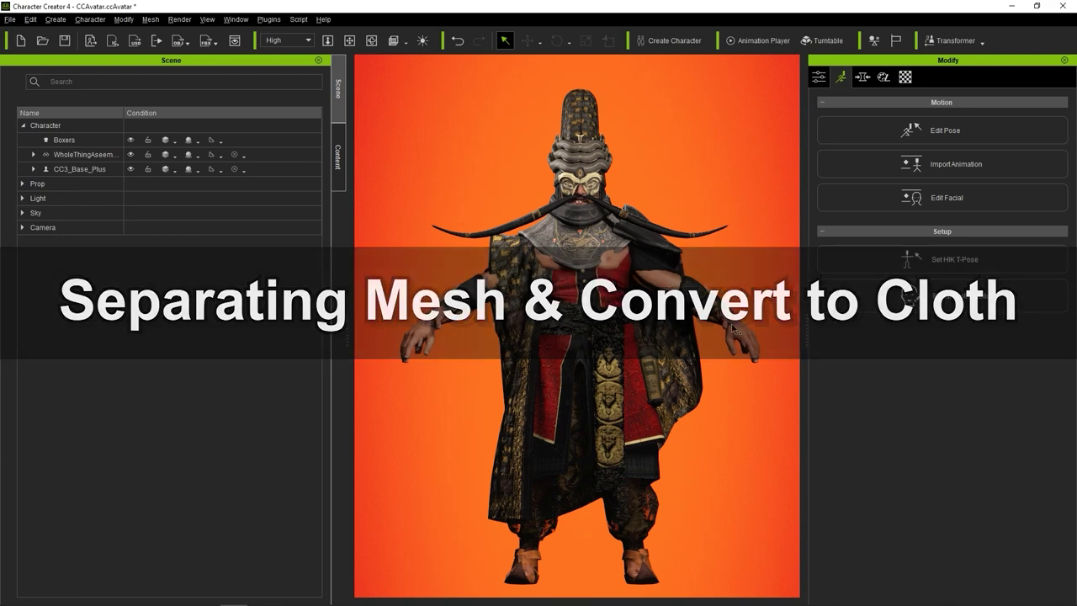
Hide the CC3_Base_Plus body and the Boxers, leaving only the sultan accessory shown
left_click(147, 140)
left_click(130, 154)
left_click(131, 154)
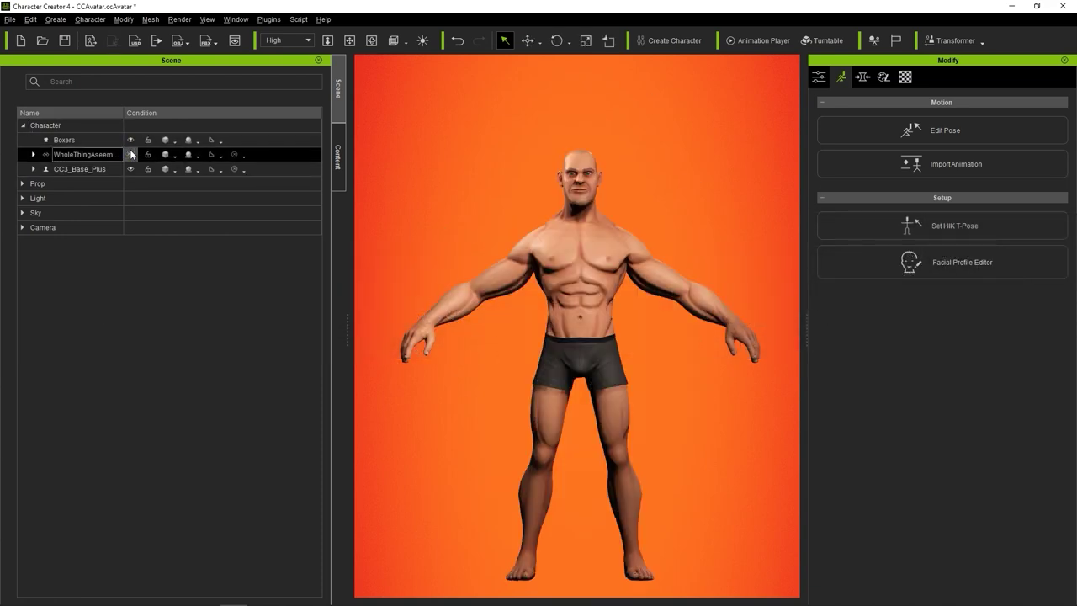
left_click(130, 168)
left_click(131, 140)
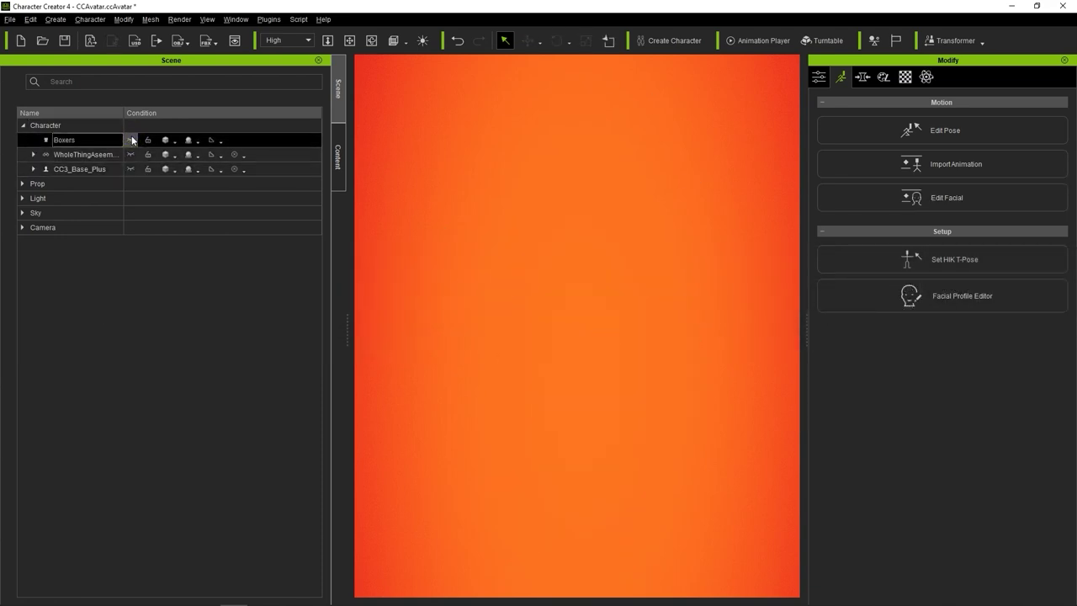
left_click(131, 154)
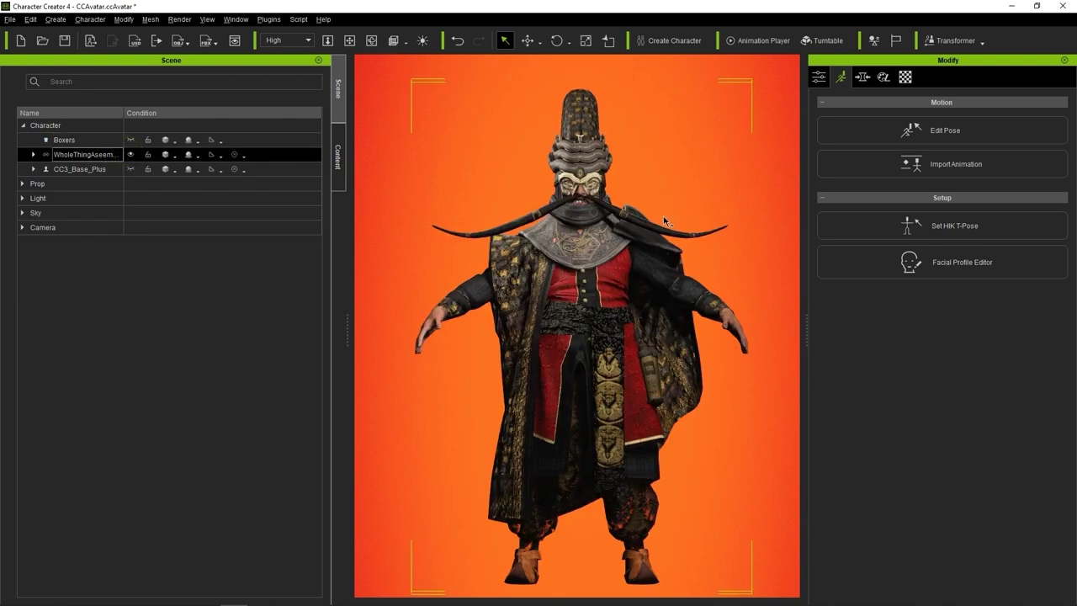
Edit the accessory's mesh in Element mode and select all elements of the tall hat with its coiled brim
left_click(817, 79)
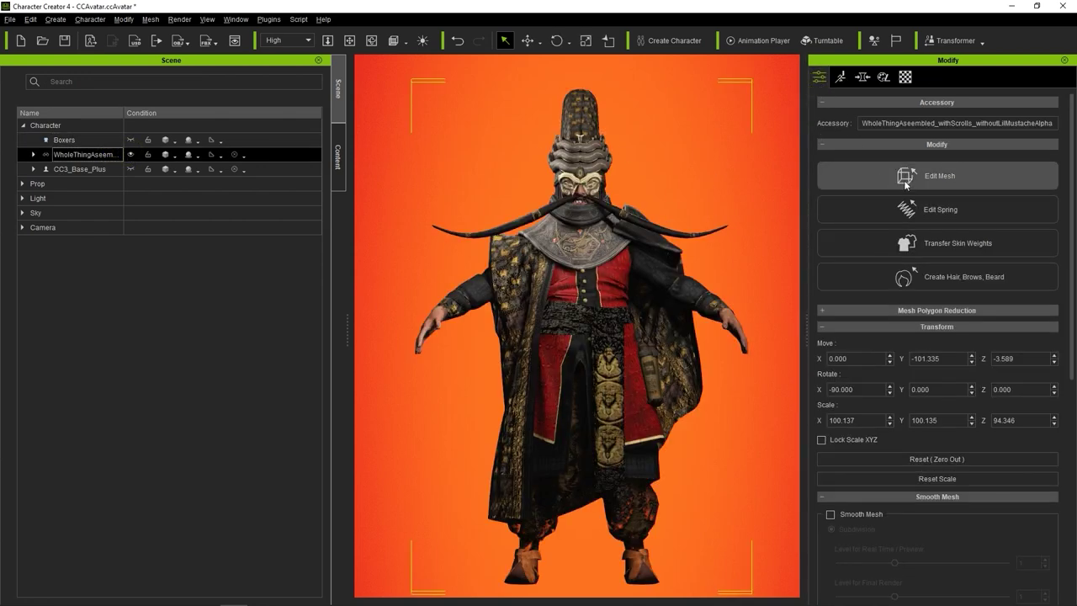
left_click(949, 177)
left_click(968, 140)
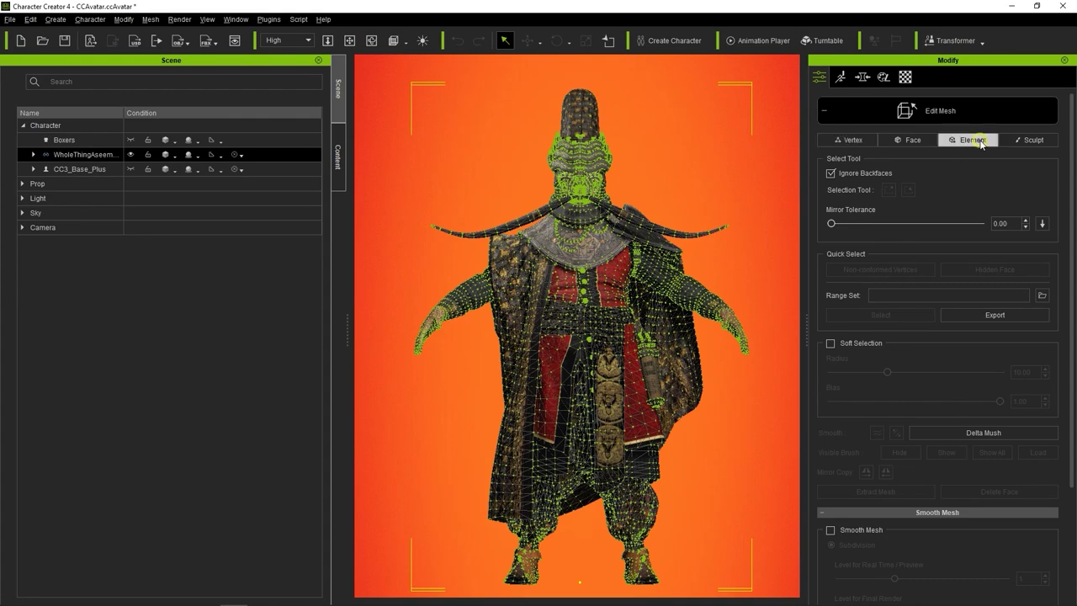
scroll(663, 109, "up", 5)
scroll(662, 110, "up", 3)
middle_click_drag(663, 109, 659, 430)
left_click_drag(477, 165, 684, 312)
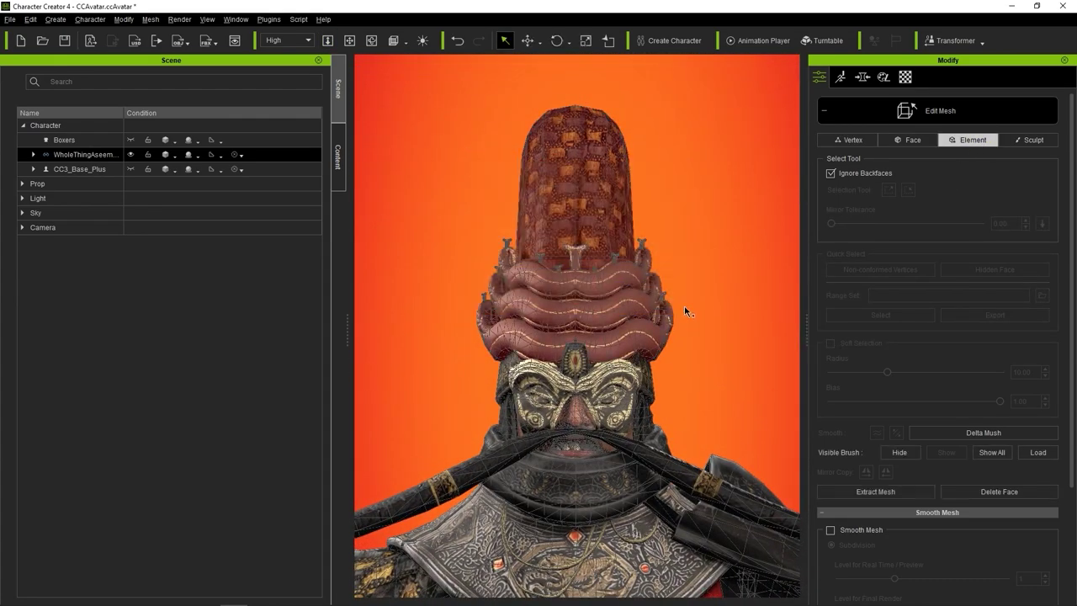
right_click_drag(490, 393, 402, 384)
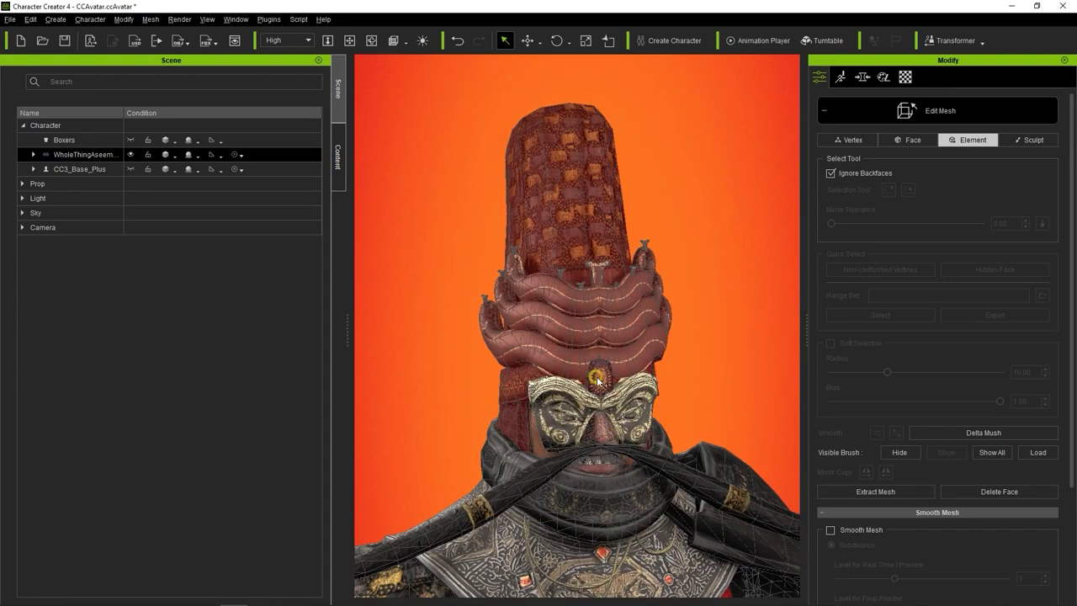
Try moving the selected hat elements away from the head, and undo the move
left_click(523, 42)
left_click_drag(547, 286, 520, 229)
key("ctrl+z")
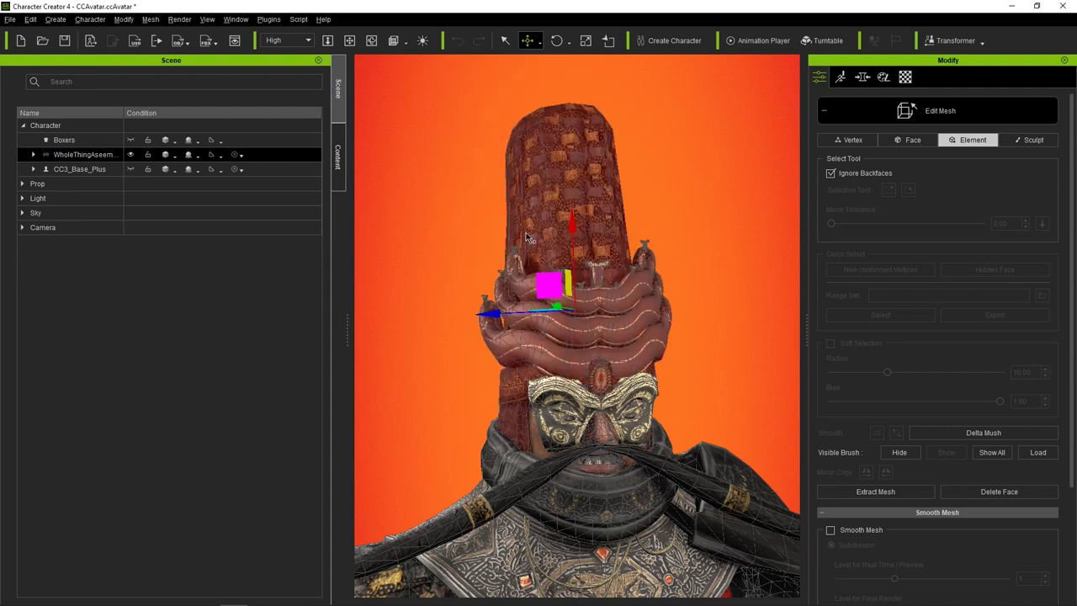
Extract the selected hat elements as a separate mesh and select it under the accessory in the scene
left_click(890, 494)
left_click(537, 333)
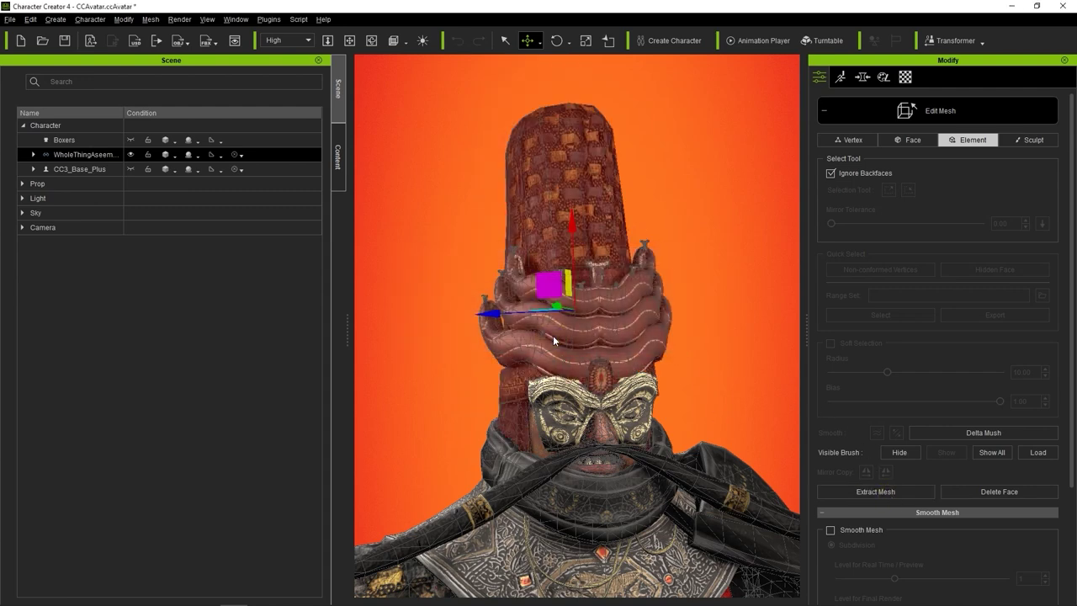
left_click(33, 154)
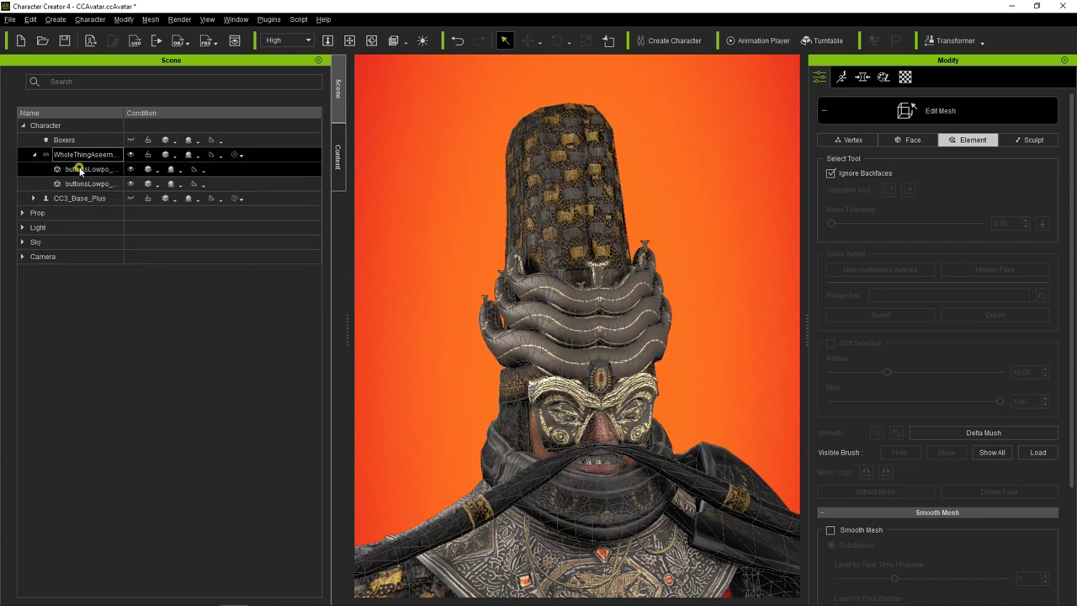
left_click(126, 169)
left_click(126, 169)
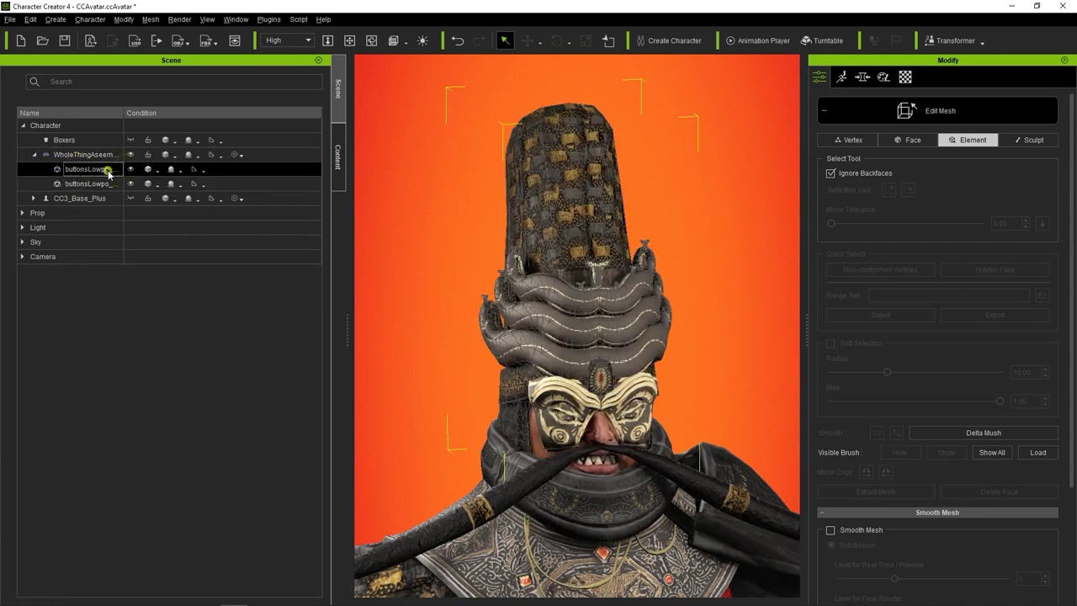
Rename the extracted mesh as Hat and hide it
double_click(108, 172)
key("BackSpace")
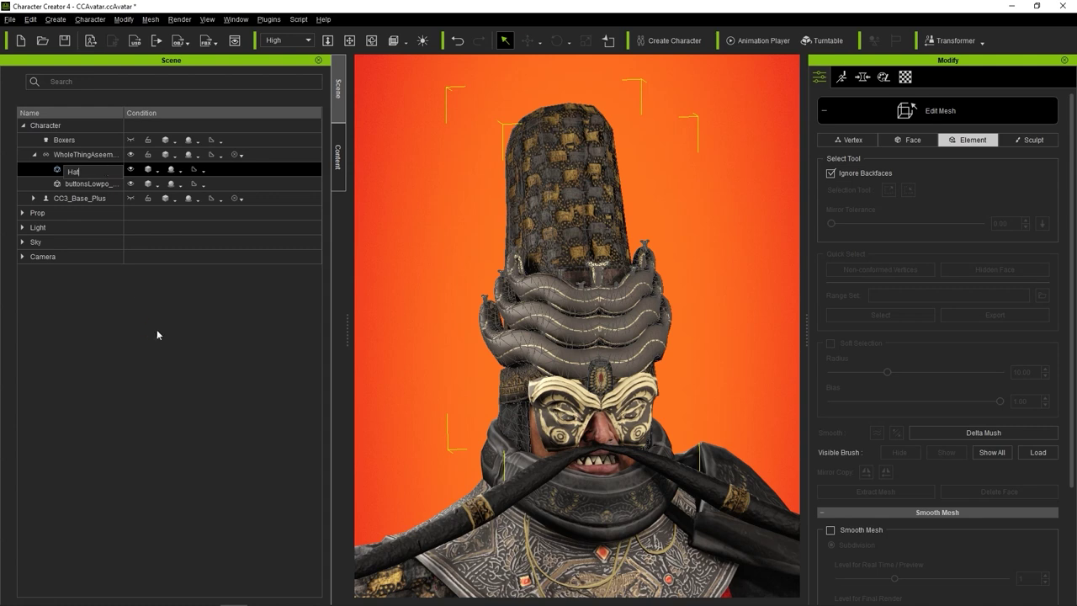
key("Return")
left_click(34, 155)
left_click(74, 169)
left_click(129, 169)
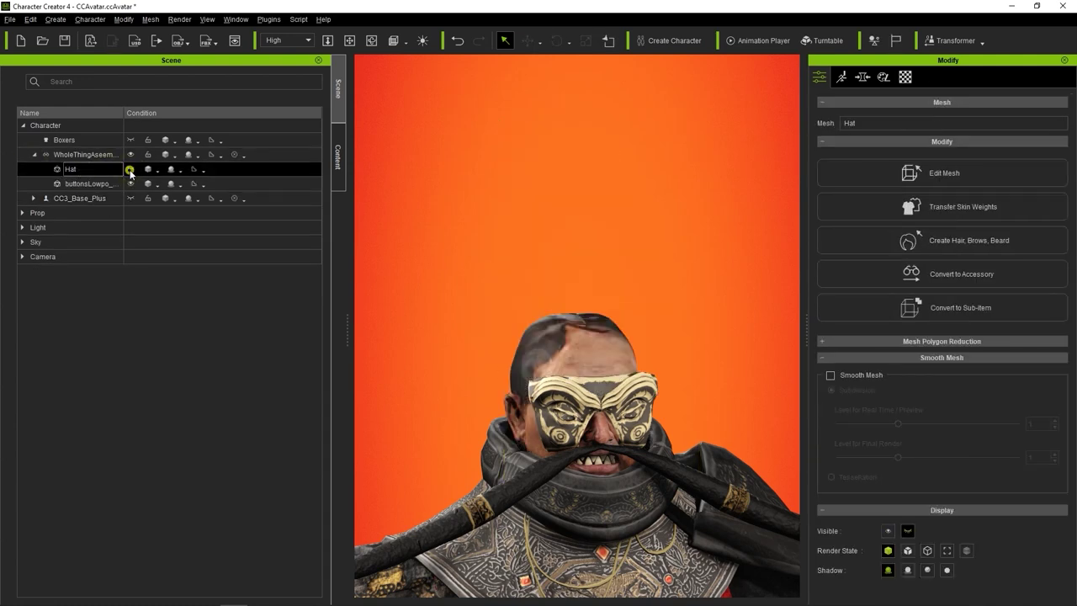
Show the Hat mesh again and edit the remaining buttonsLowpo mesh in Element mode
left_click(130, 169)
left_click(111, 184)
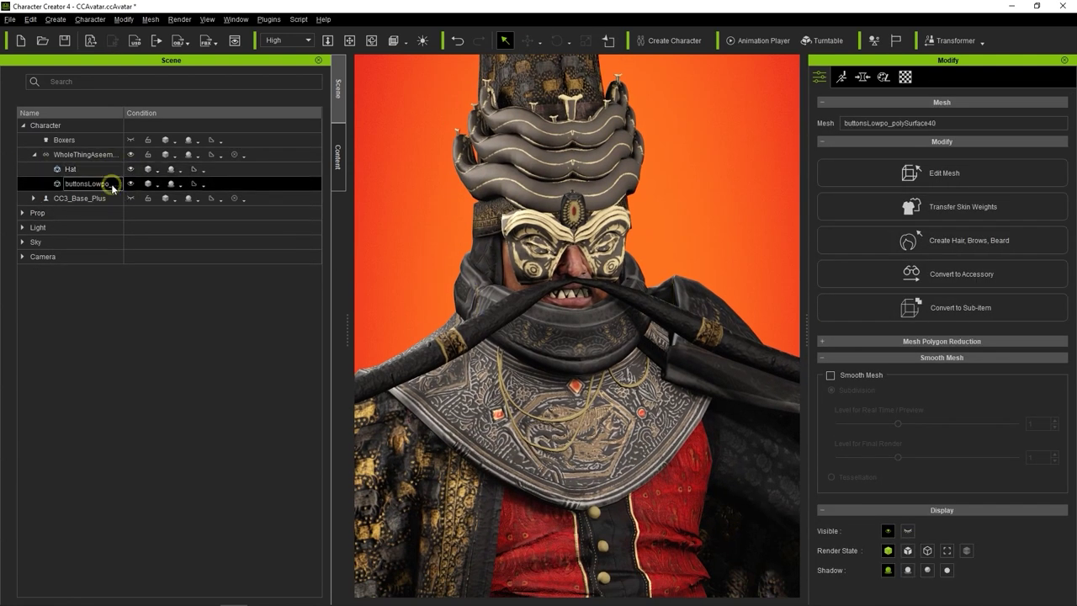
left_click(897, 172)
left_click(967, 139)
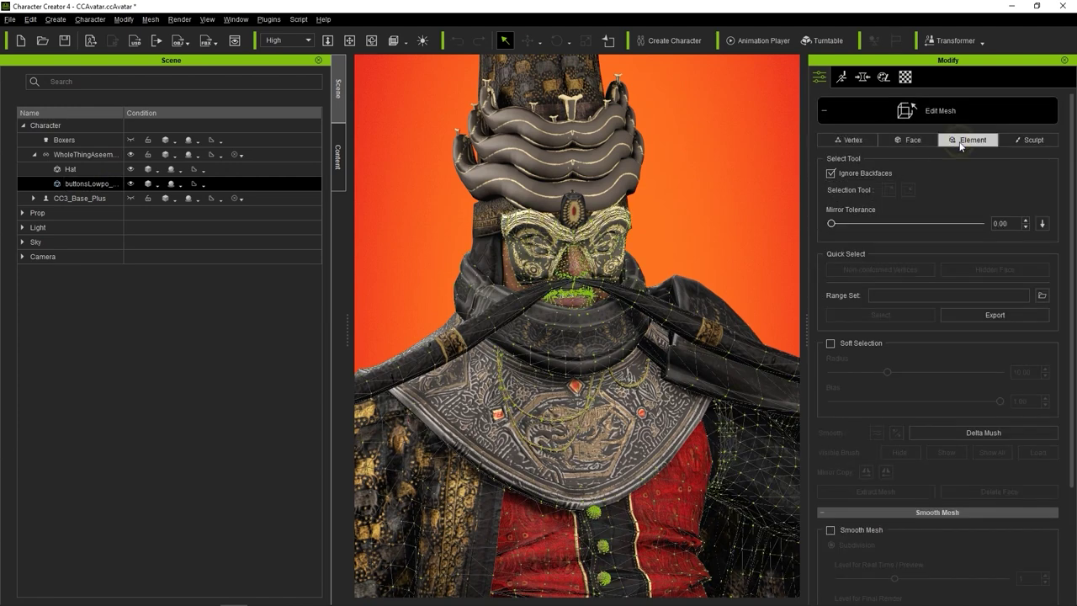
Select the bib elements around the neck, chest and shoulder and extract them as a separate mesh
left_click(506, 392)
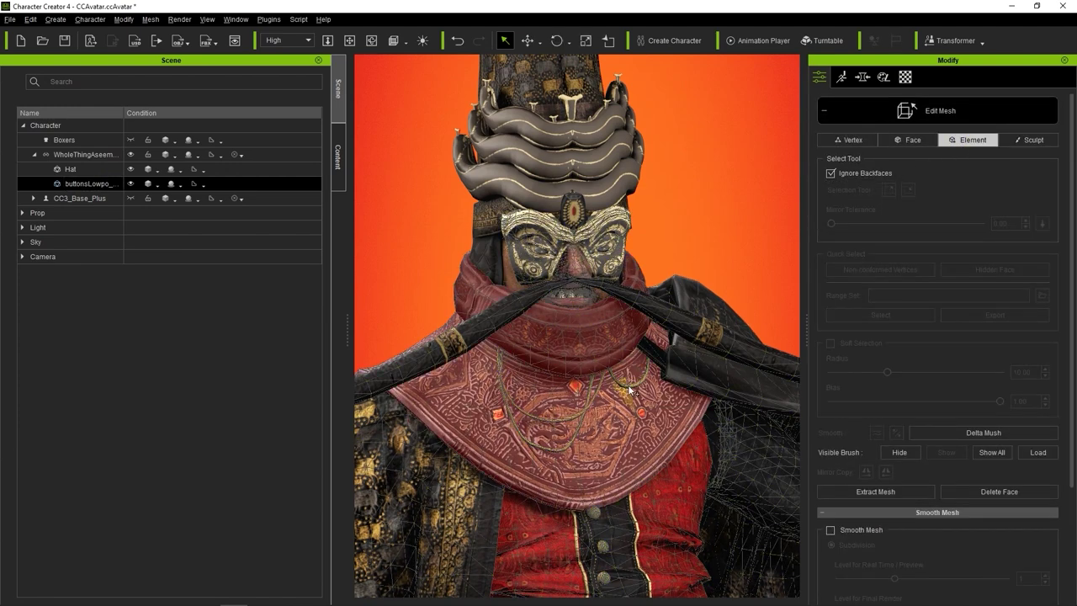
left_click(712, 371, "ctrl")
mouse_move(768, 321)
right_mouse_down("alt")
mouse_move(696, 316)
mouse_move(767, 309)
right_mouse_up("alt")
left_click(881, 491)
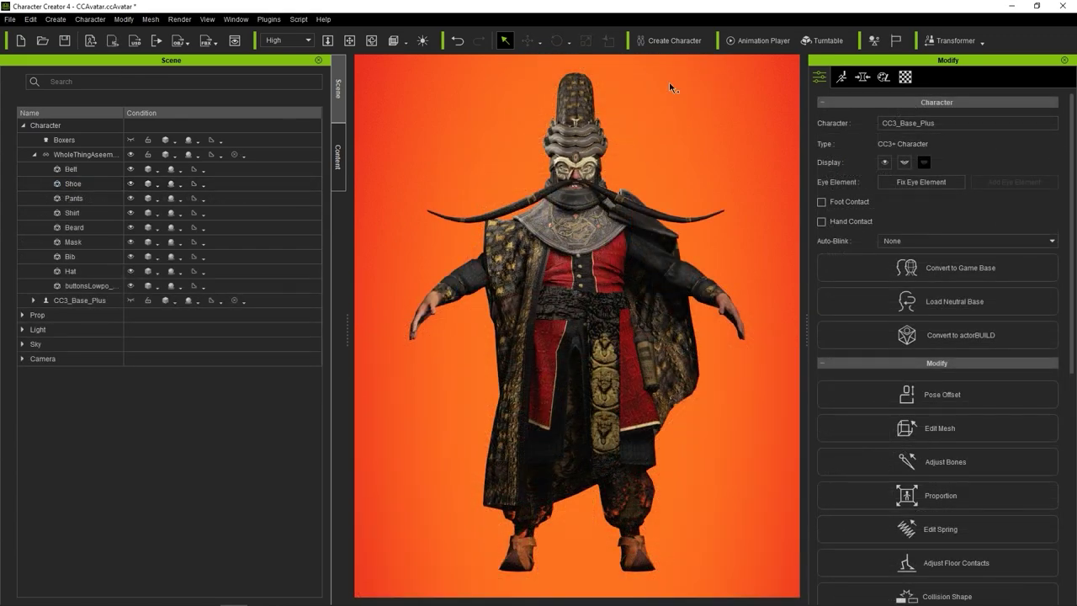
Check the separated accessory meshes from Belt to Hat one by one by toggling their visibility
left_click(109, 170)
left_click(131, 183)
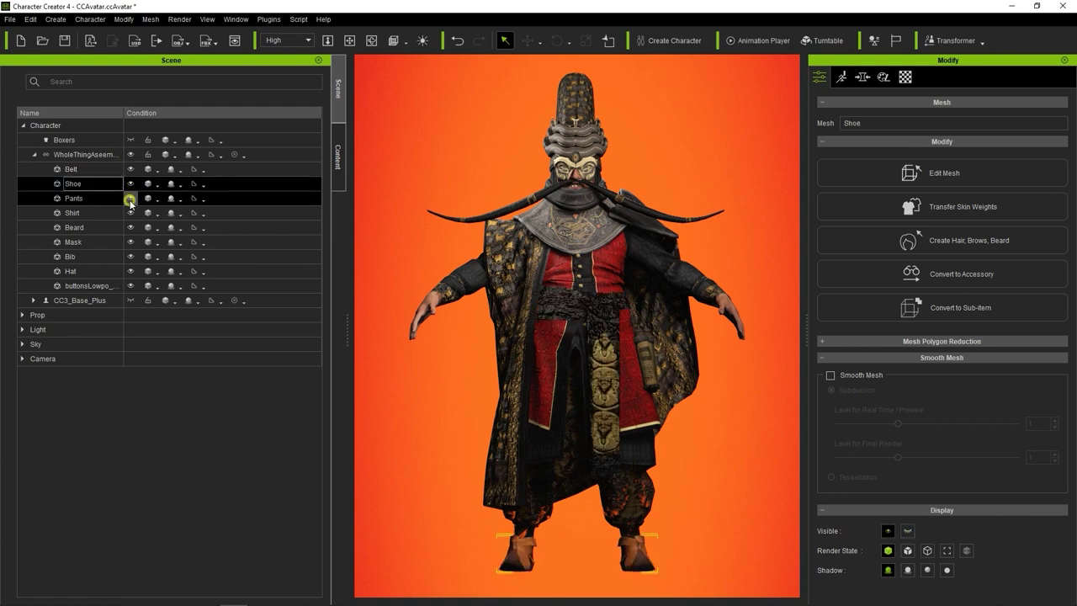
left_click(130, 197)
left_click(131, 213)
left_click(130, 227)
left_click(130, 241)
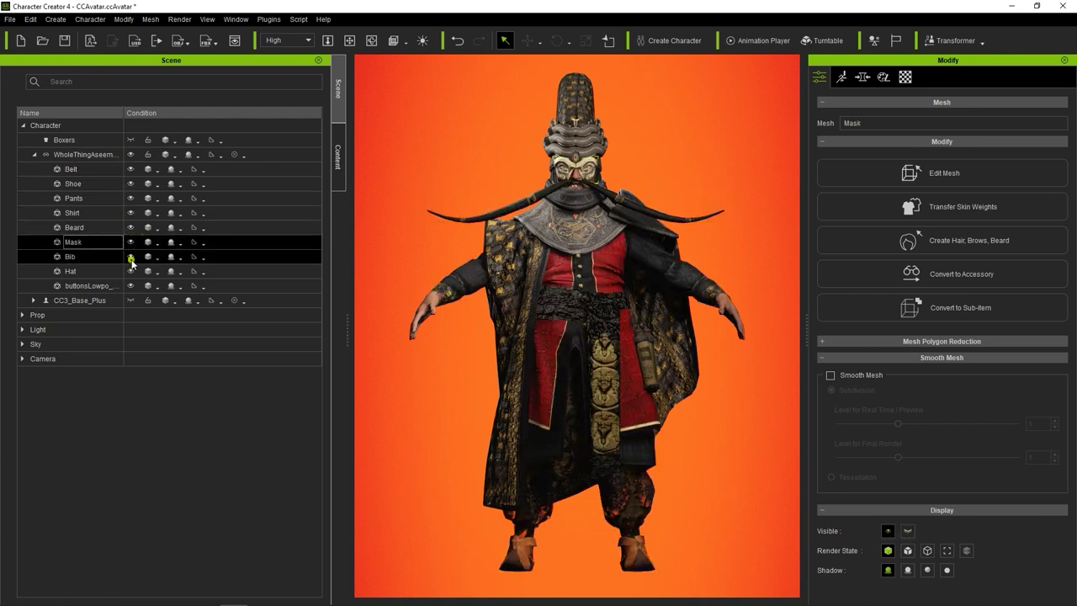
left_click(131, 257)
left_click(130, 271)
left_click(99, 287)
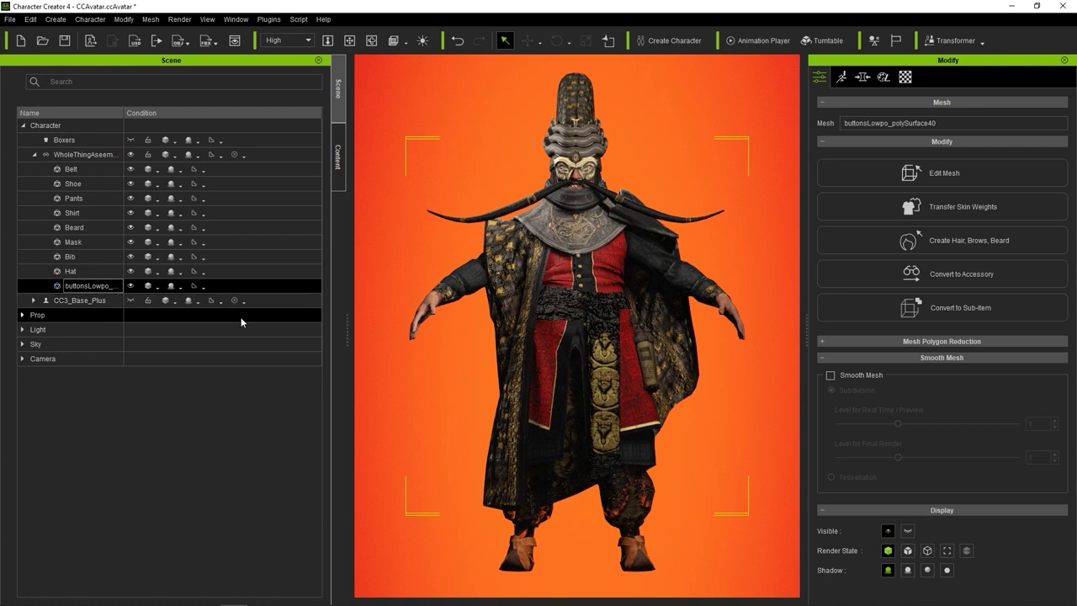
Hide the leftover buttonsLowpo mesh and show the CC3_Base_Plus body in its place
left_click(131, 286)
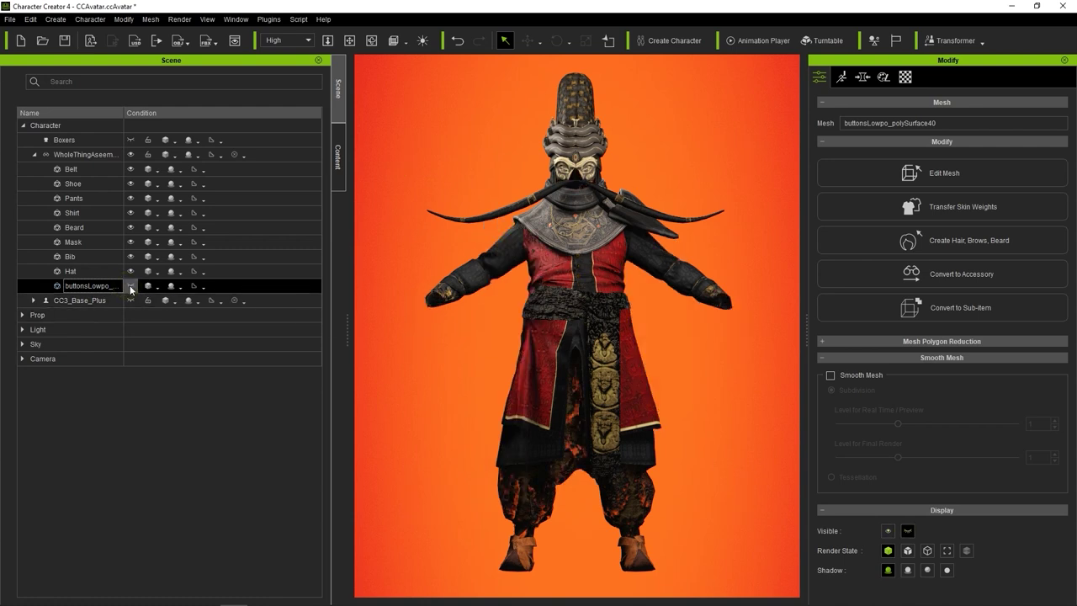
left_click(130, 286)
left_click(130, 286)
left_click(106, 301)
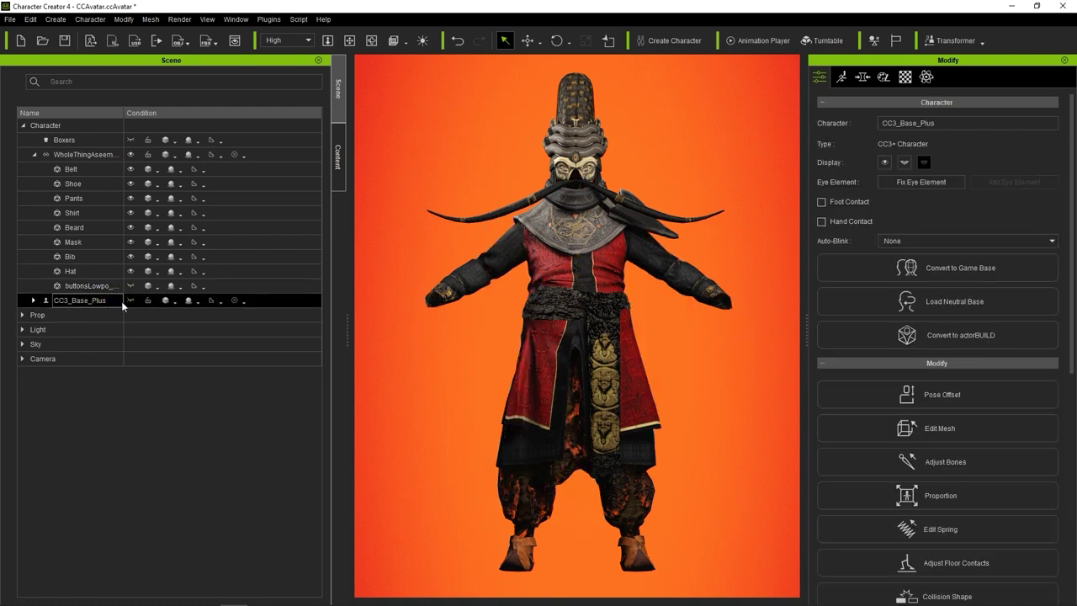
left_click(130, 300)
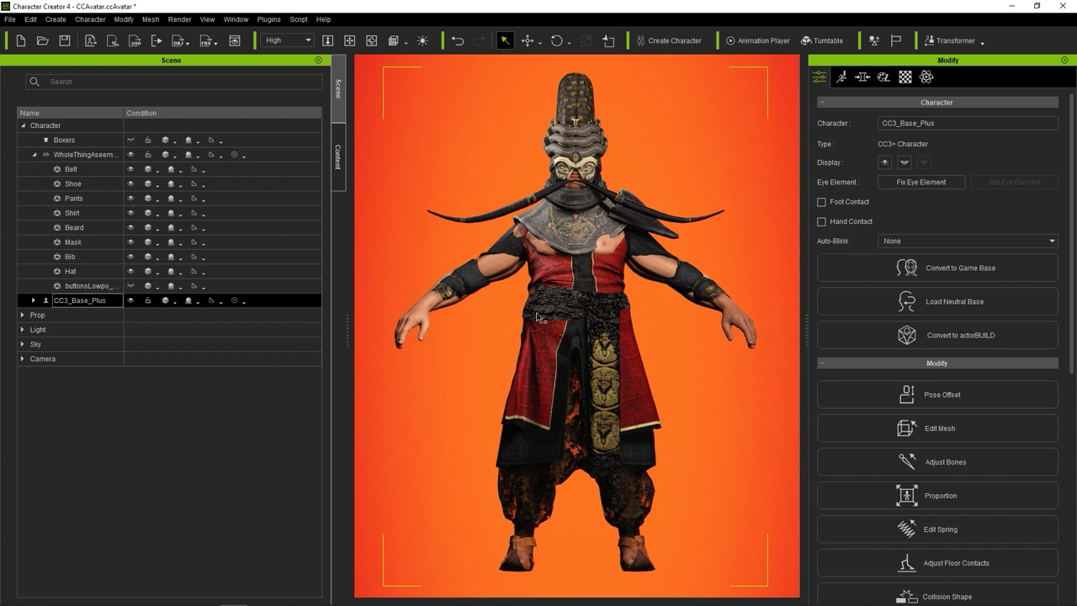
Transfer skin weights to the Shirt mesh with the Default template and check the resulting cloth by toggling its visibility
left_click(113, 213)
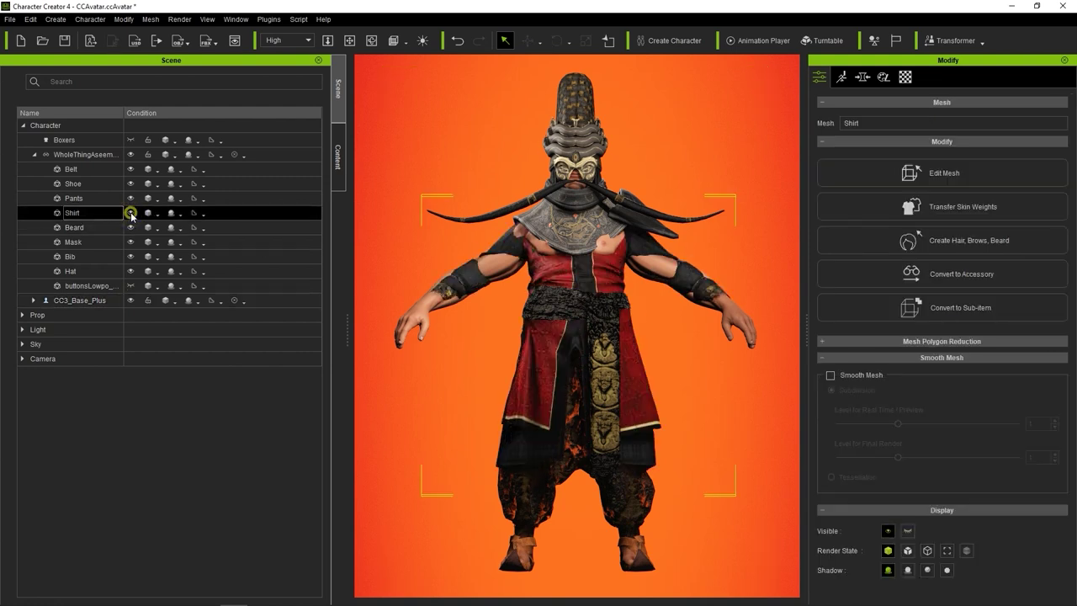
left_click(923, 206)
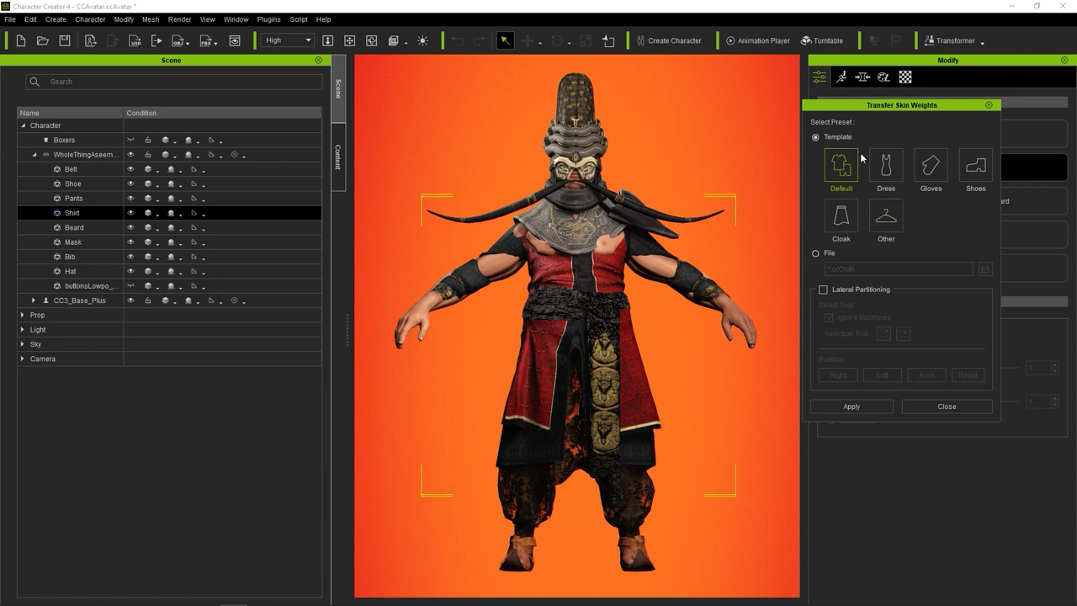
left_click(845, 407)
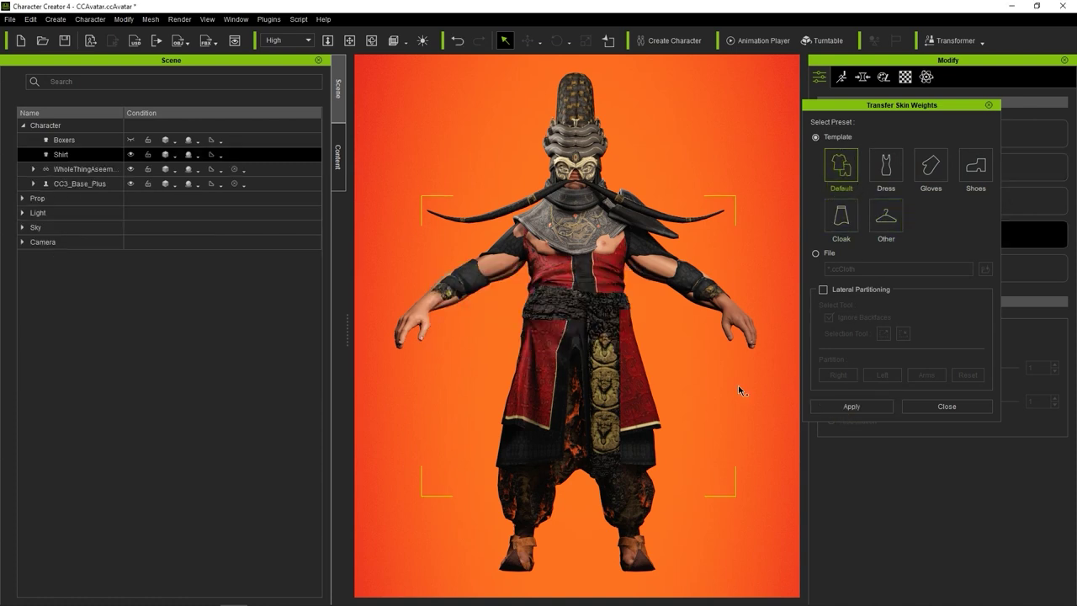
double_click(58, 156)
left_click(130, 155)
left_click(130, 155)
Transfer skin weights to the accessory's Belt mesh with the Default template
left_click(32, 169)
left_click(91, 184)
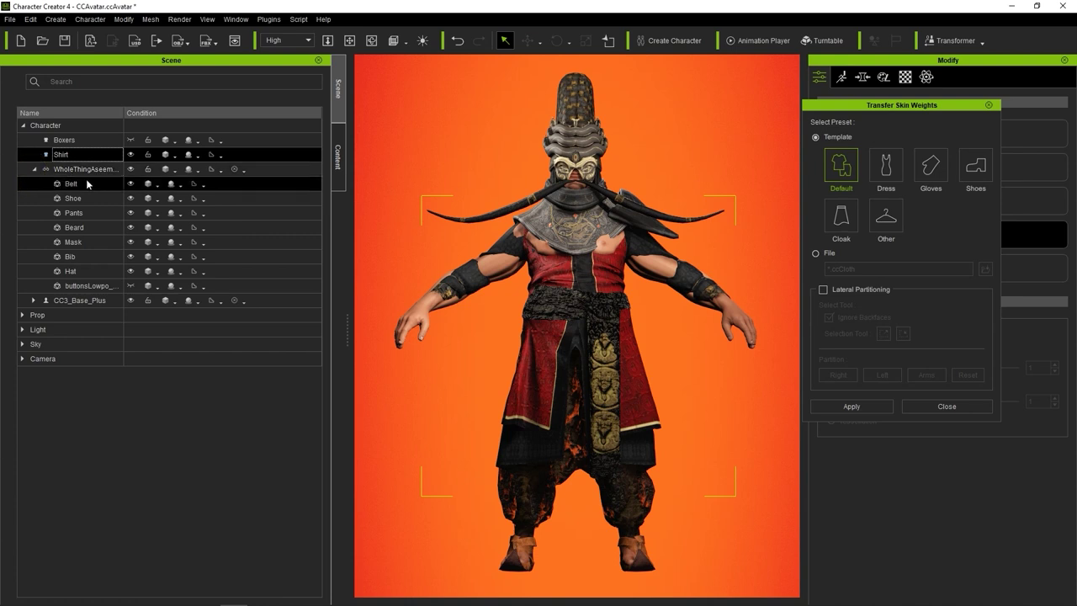
left_click(847, 174)
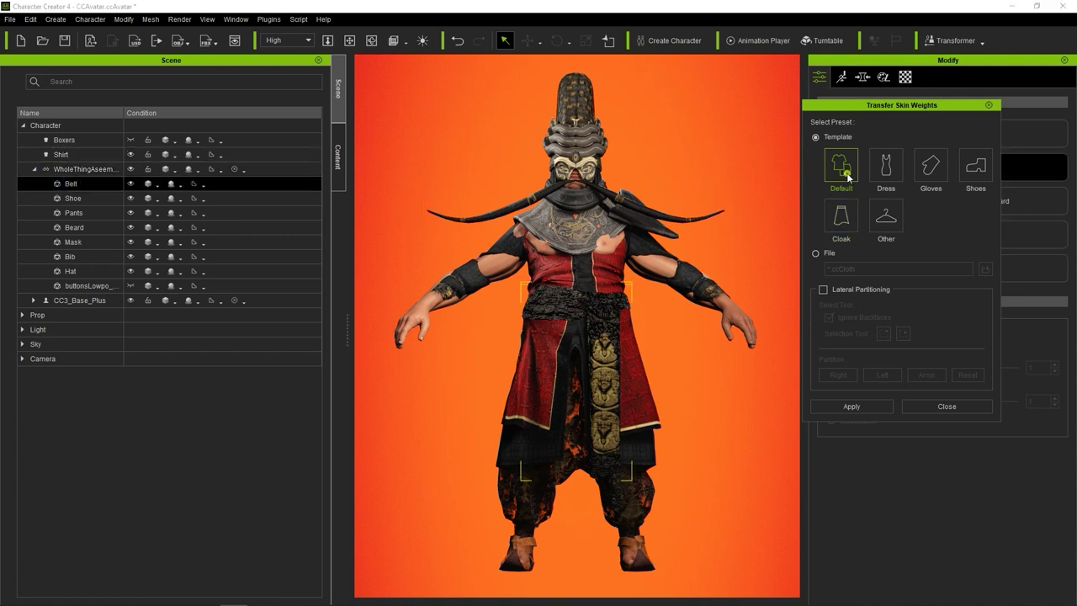
left_click(864, 411)
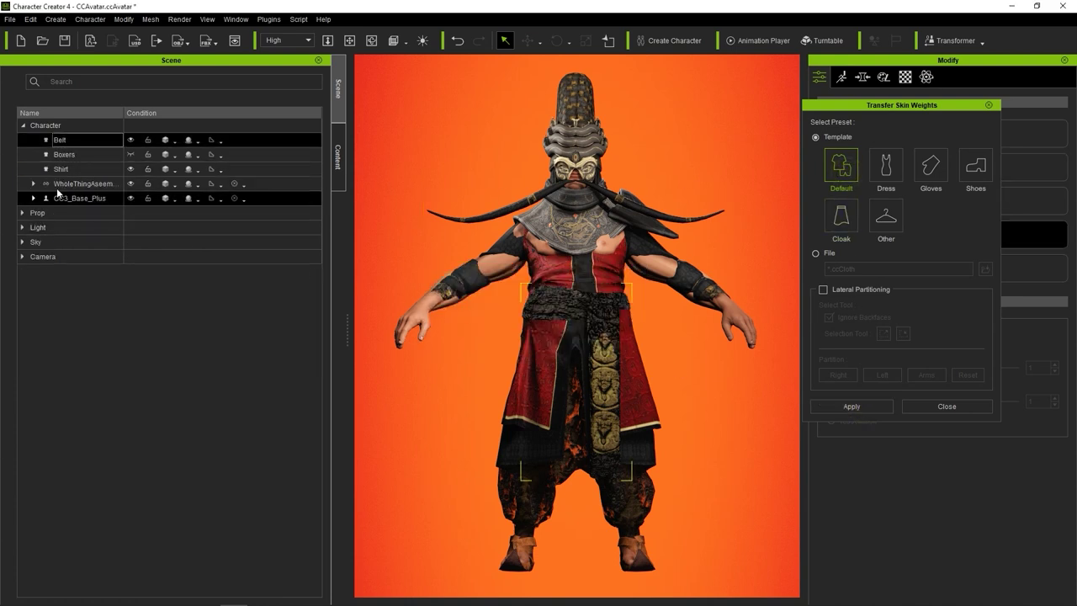
Transfer skin weights to the accessory's Shoe mesh with the Shoes template
left_click(34, 183)
left_click(69, 198)
left_click(975, 166)
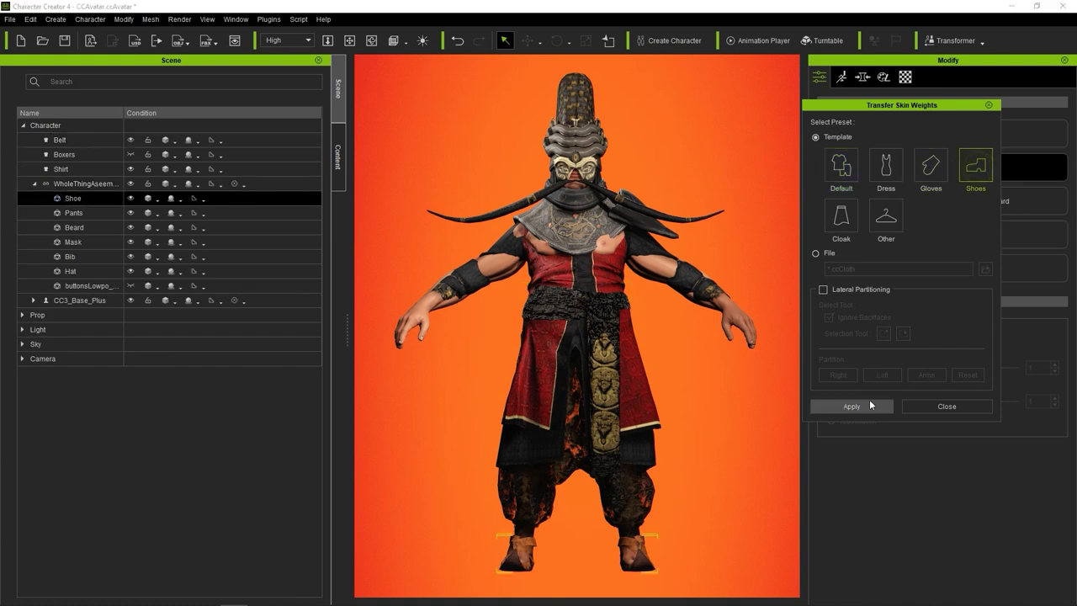
left_click(871, 405)
Transfer skin weights to the accessory's Pants mesh with the Default template
left_click(32, 198)
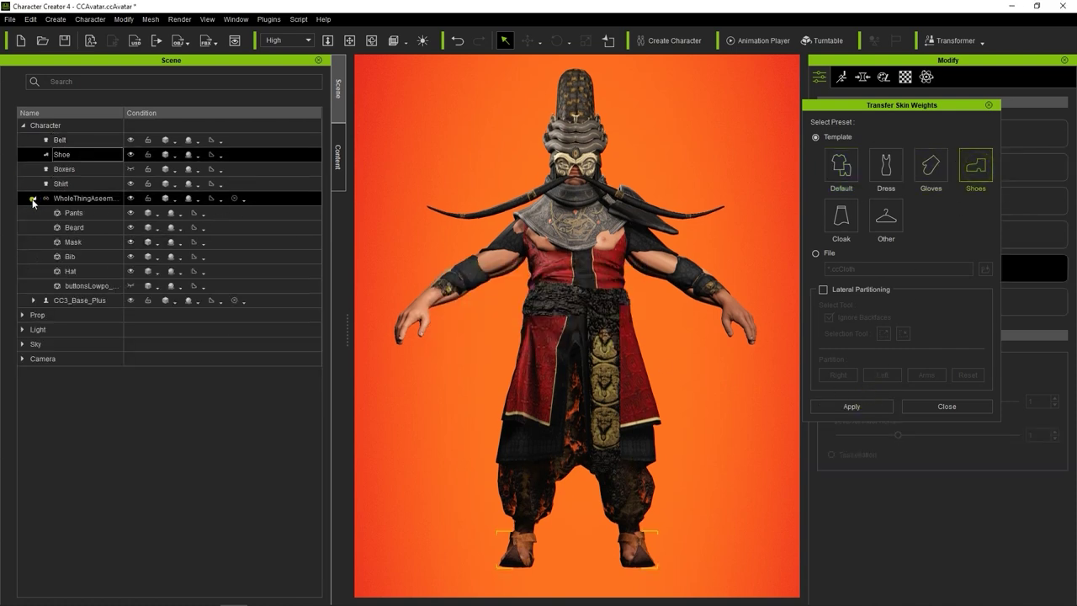
left_click(35, 213)
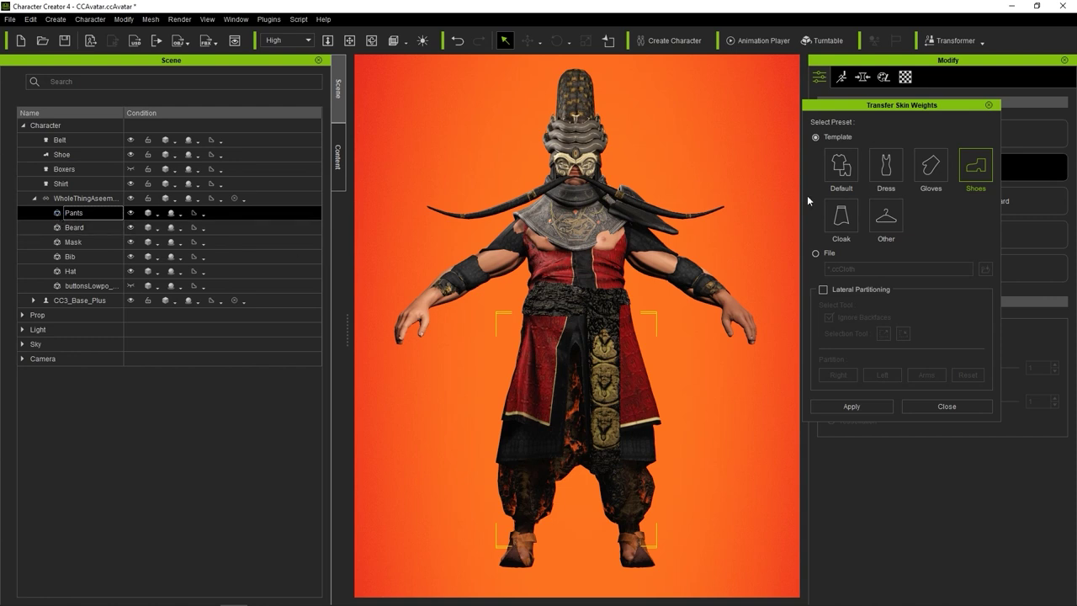
left_click(840, 166)
left_click(866, 405)
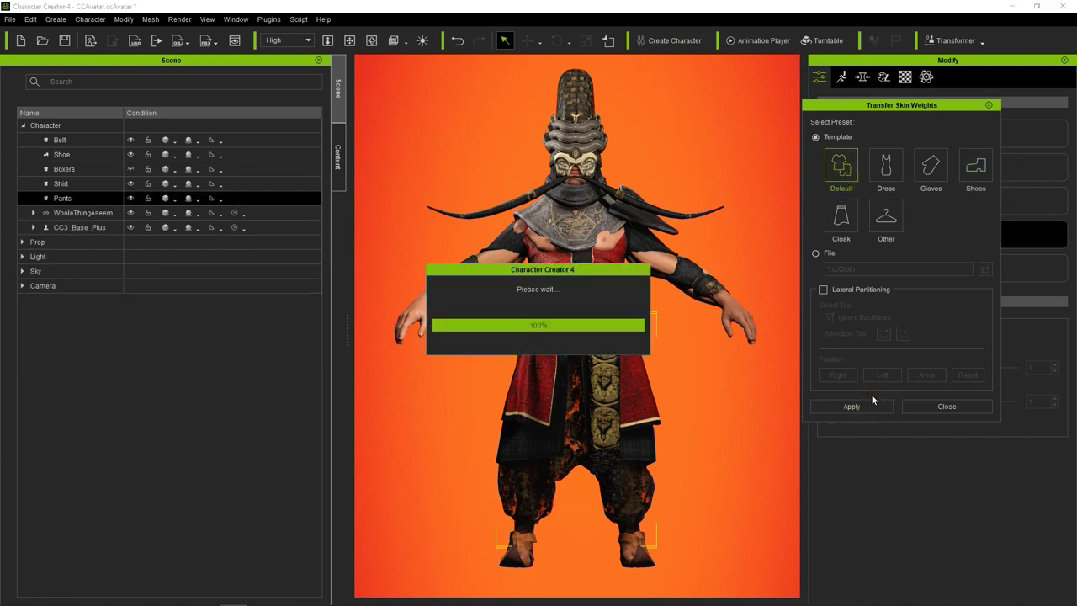
Rearrange the outfit in Cloth Layer Settings to the order Belt, Shirt, Pants, Shoe, Boxers, with Belt as the top layer
left_click(65, 140)
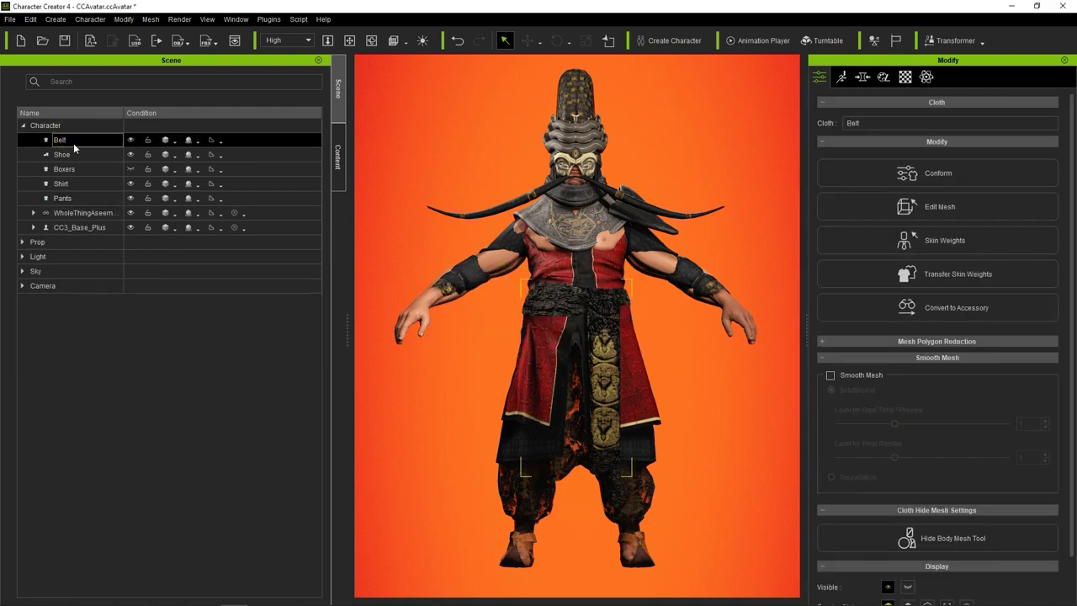
left_click(75, 152)
left_click(75, 199)
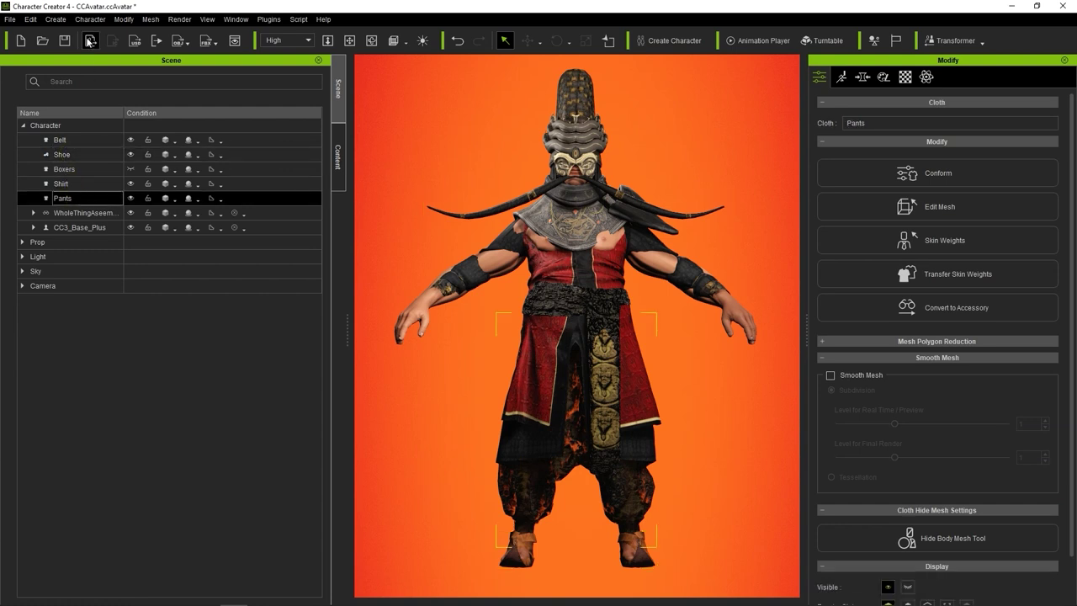
left_click(123, 19)
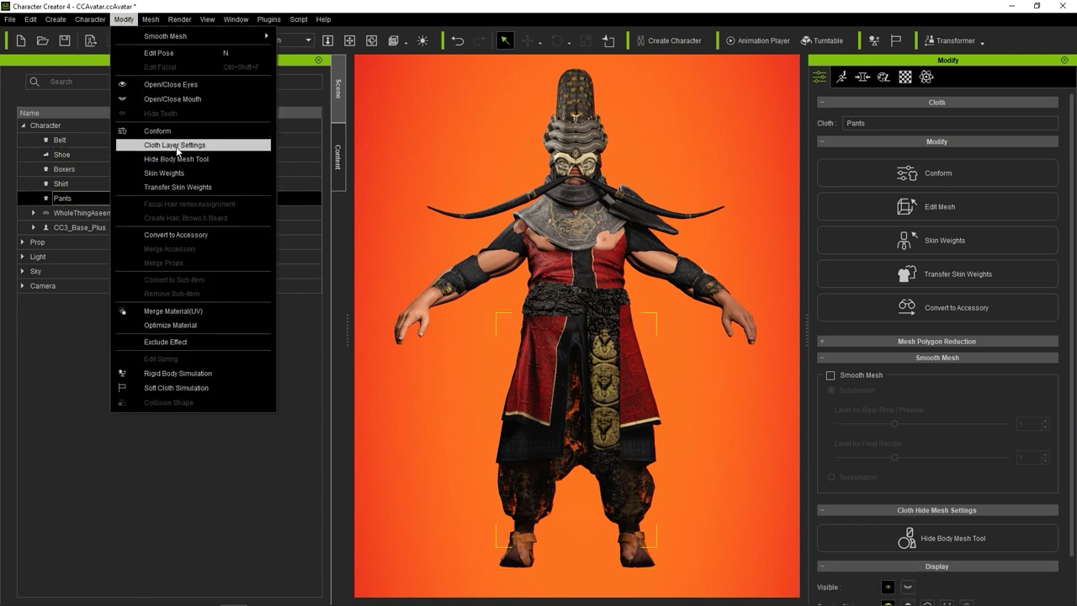
left_click(211, 146)
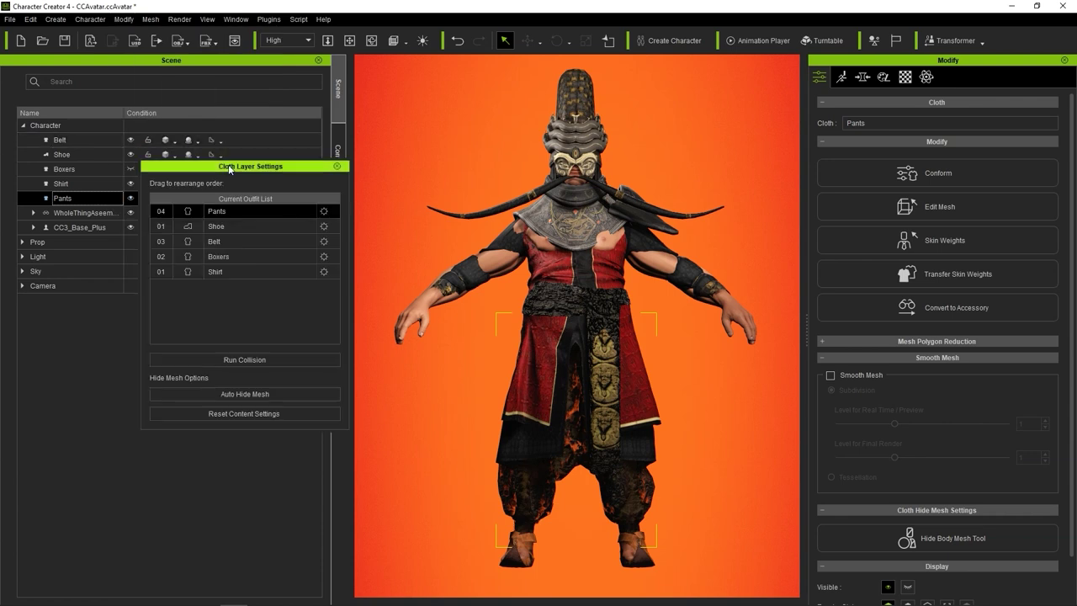
left_click(219, 131)
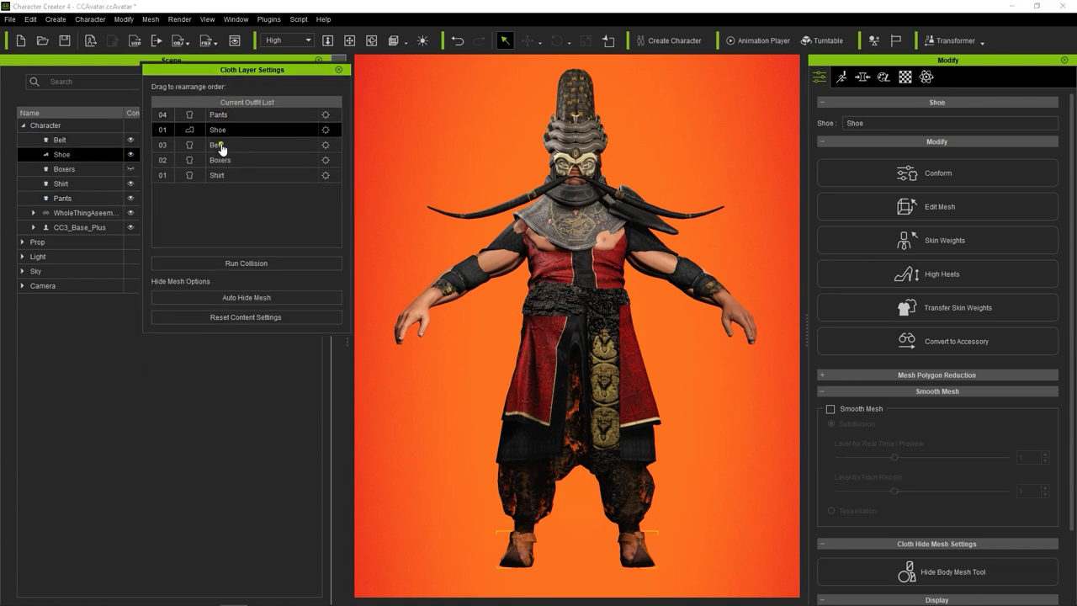
left_click(221, 174)
left_click_drag(235, 162, 235, 183)
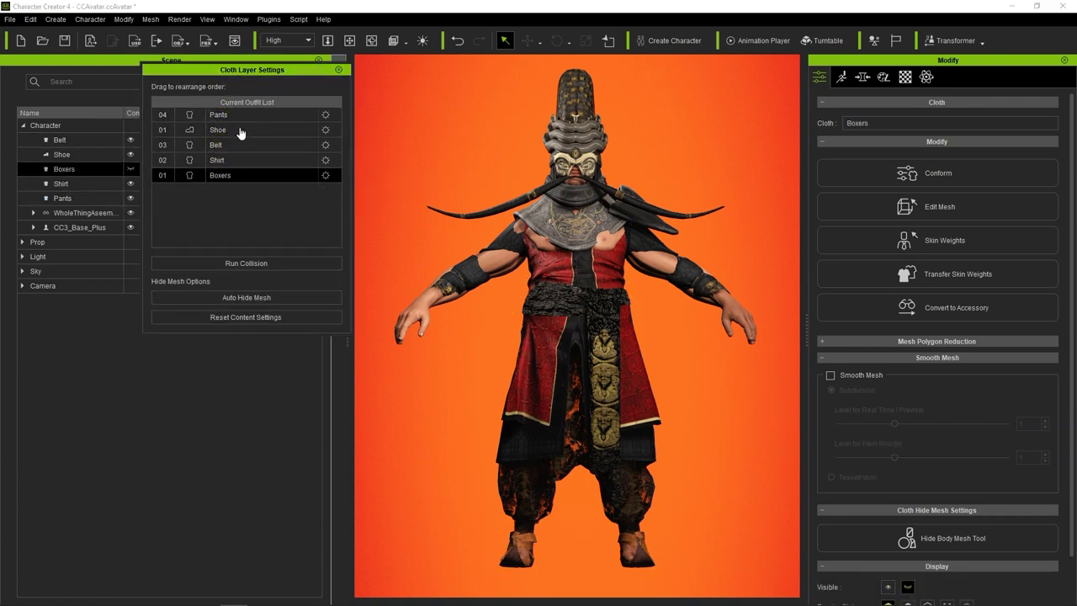
left_click_drag(240, 133, 244, 156)
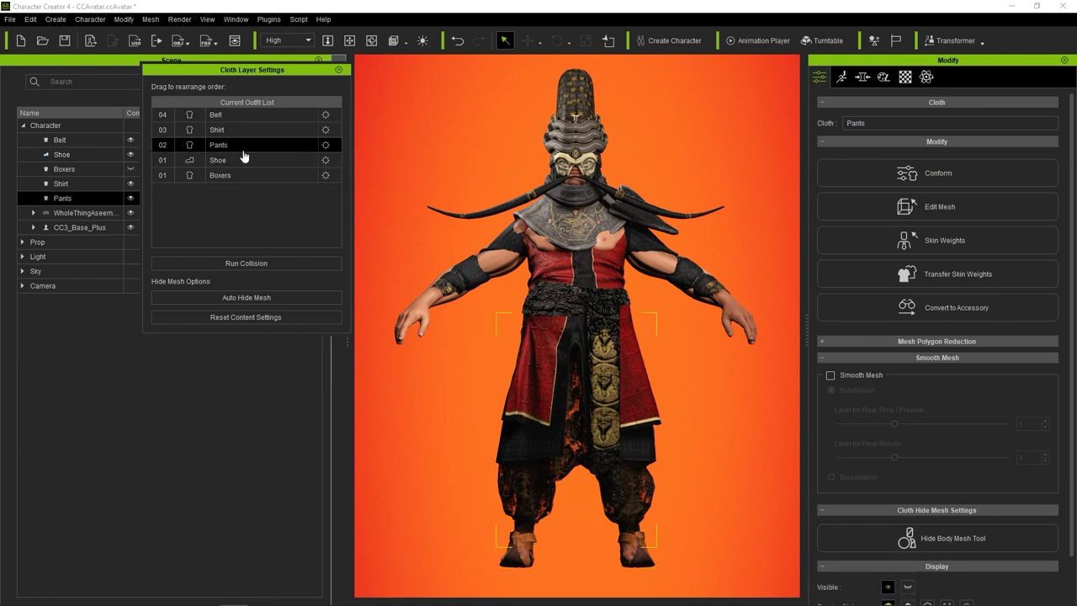
left_click(240, 129)
left_click(235, 147)
Run the cloth layer collision repeatedly to stop the body from poking through the outfit
left_click(274, 264)
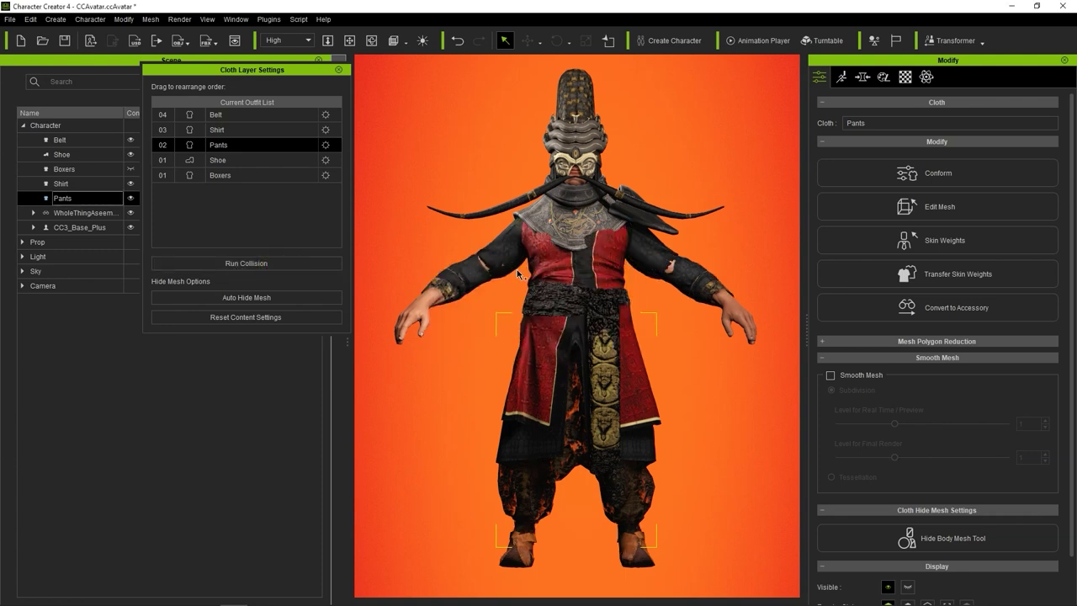
left_click(278, 264)
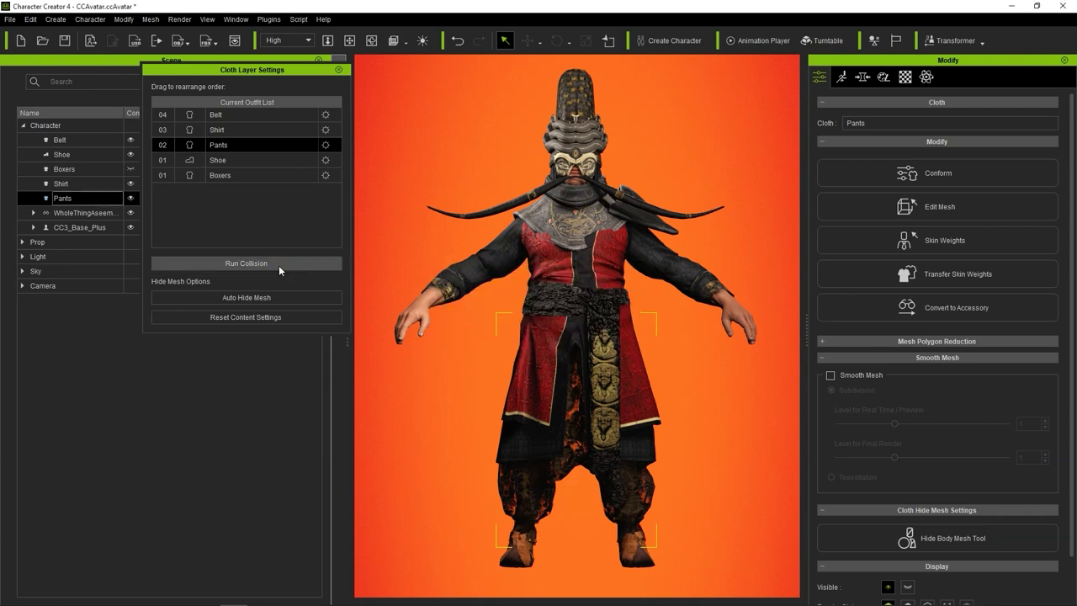
left_click(278, 266)
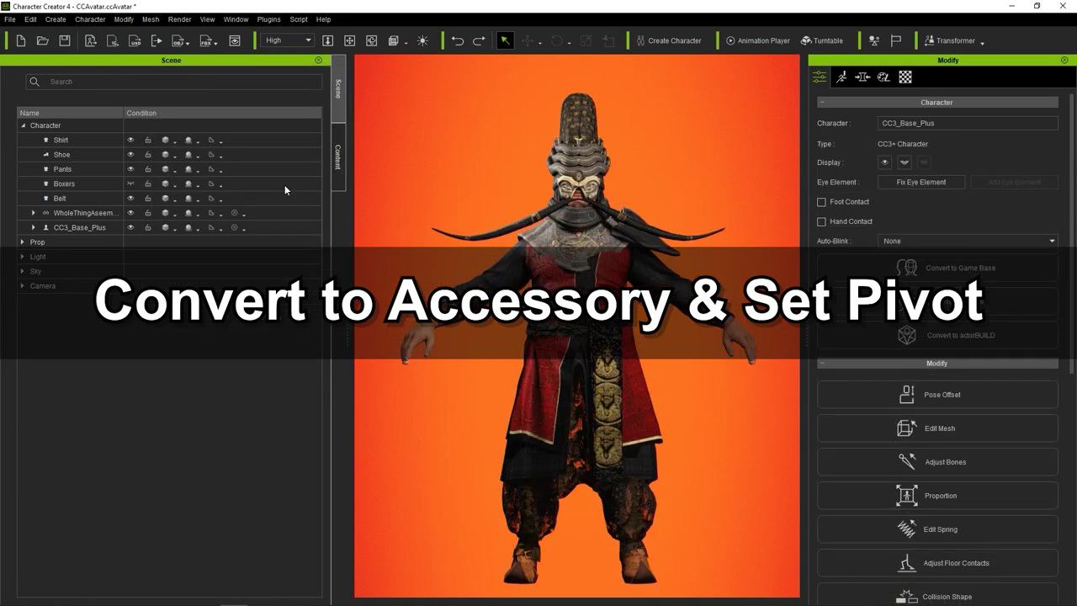
Convert the Hat mesh to its own accessory with Bake Current Shape, and expand it in the scene
left_click(33, 213)
left_click(76, 228)
left_click(84, 242)
left_click(85, 257)
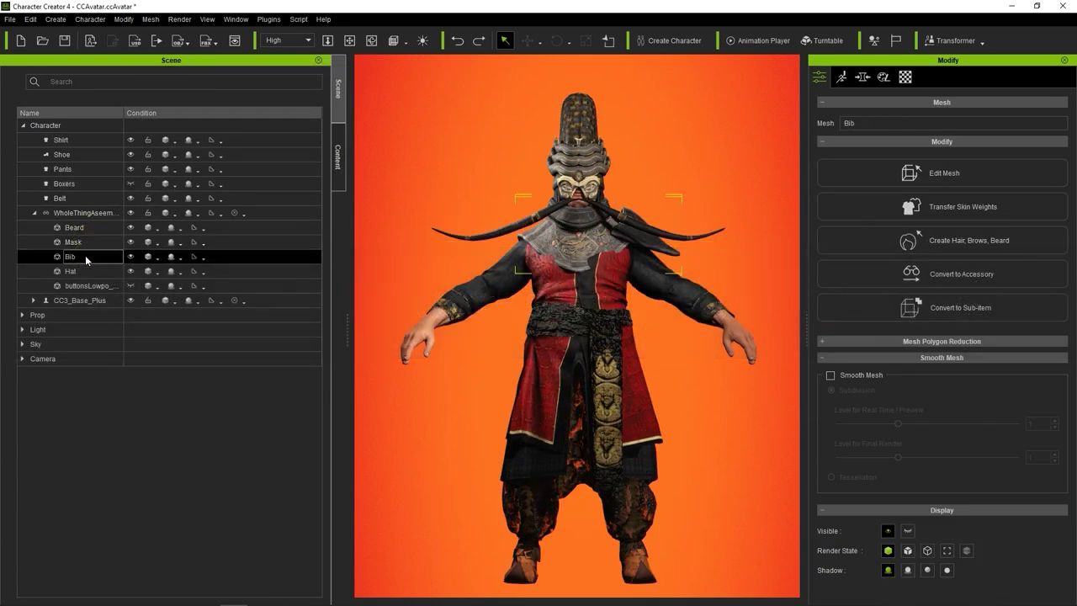
left_click(89, 271)
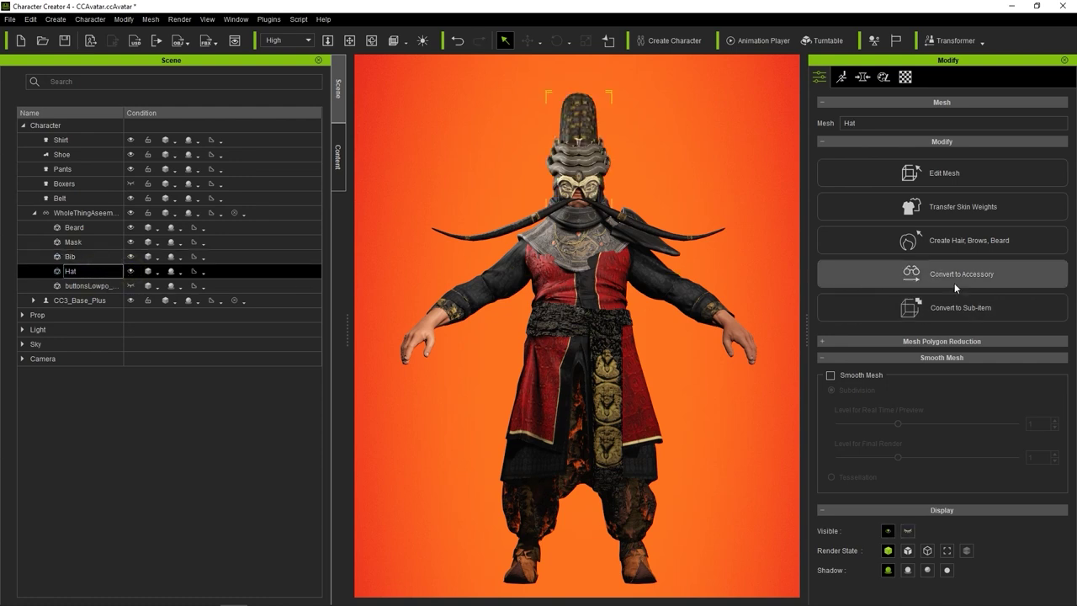
left_click(996, 280)
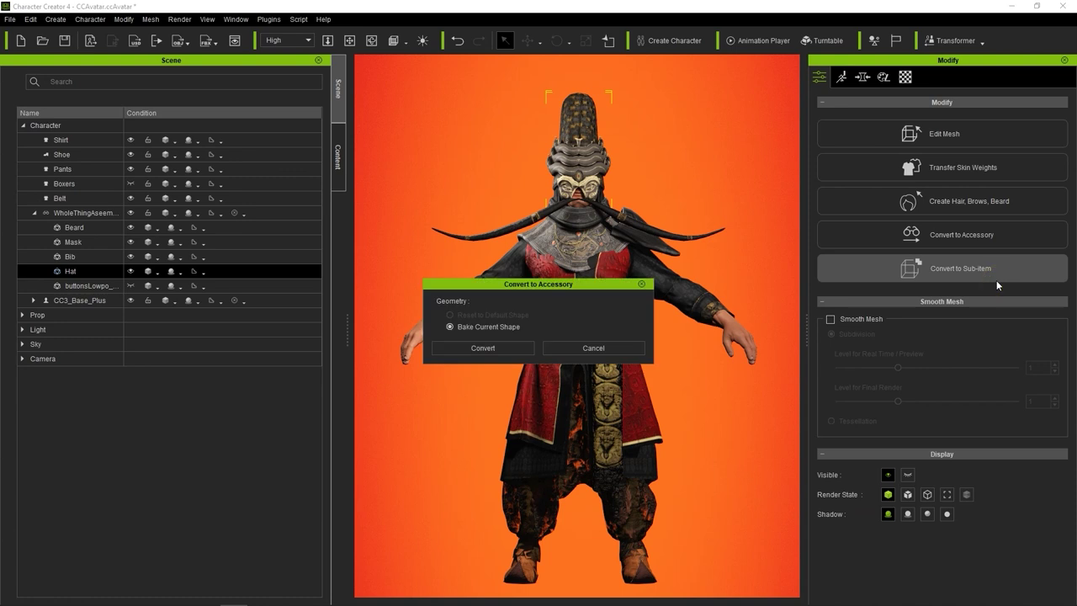
left_click(507, 347)
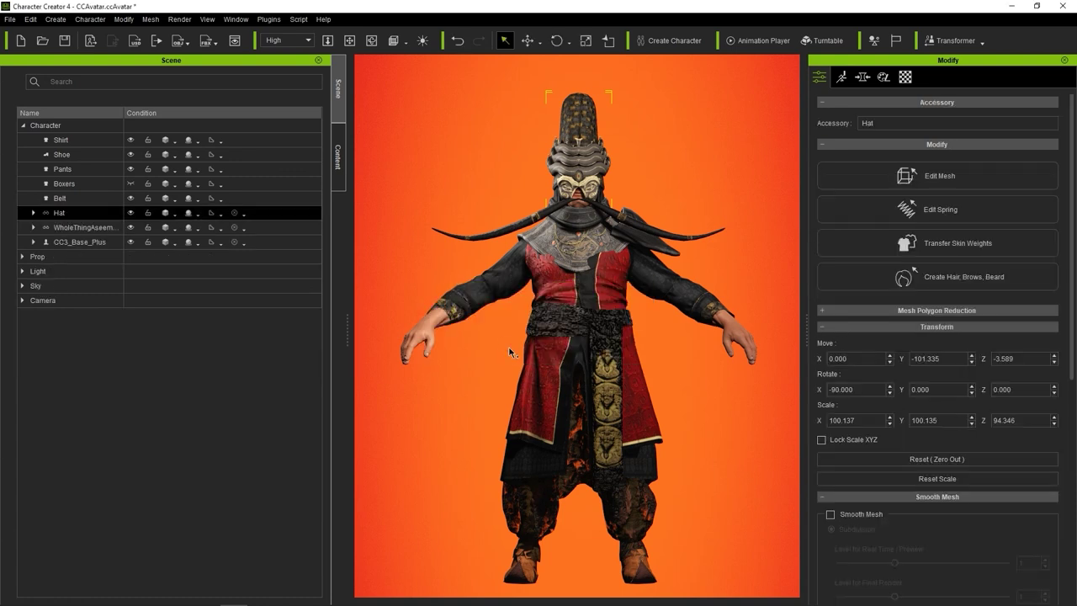
left_click(33, 213)
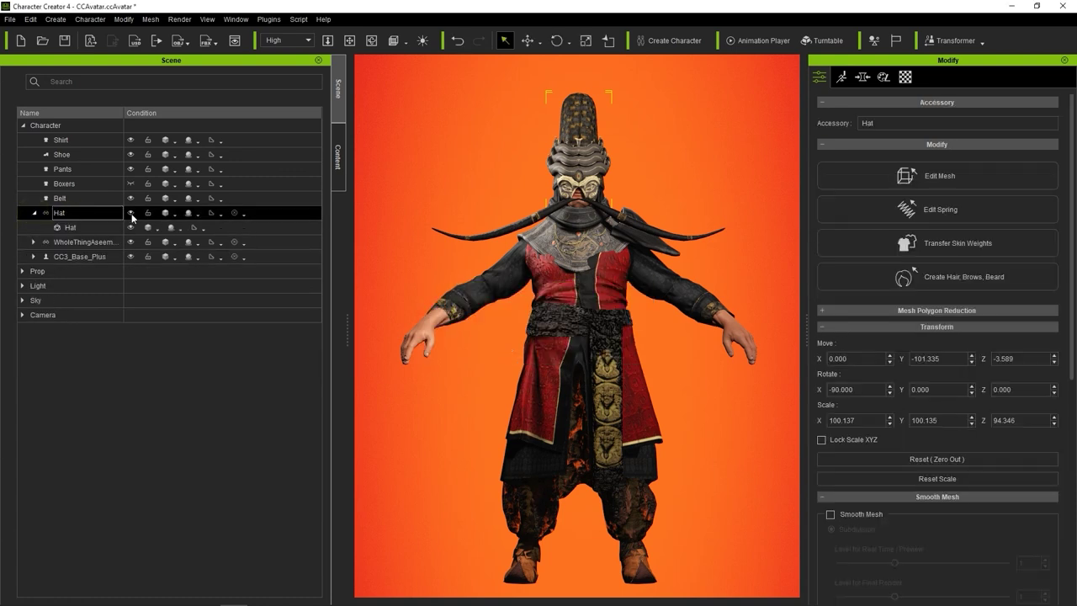
Attach the Hat accessory to the CC_Base_Head bone with Align set to None
left_click(130, 213)
left_click(131, 213)
left_click(108, 210)
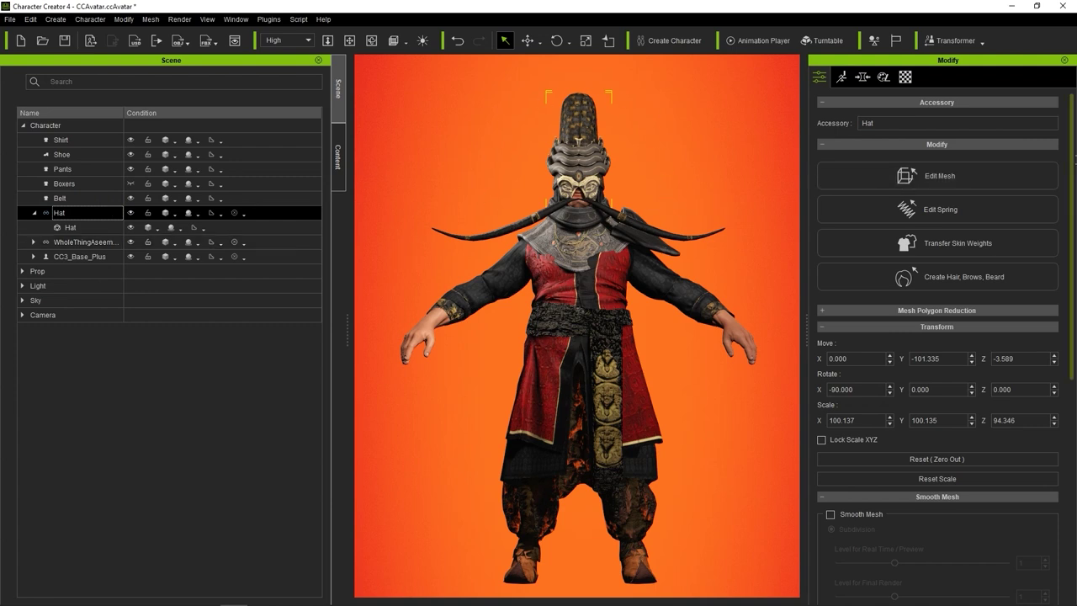
scroll(1073, 355, "down", 4)
left_click_drag(1074, 355, 1073, 359)
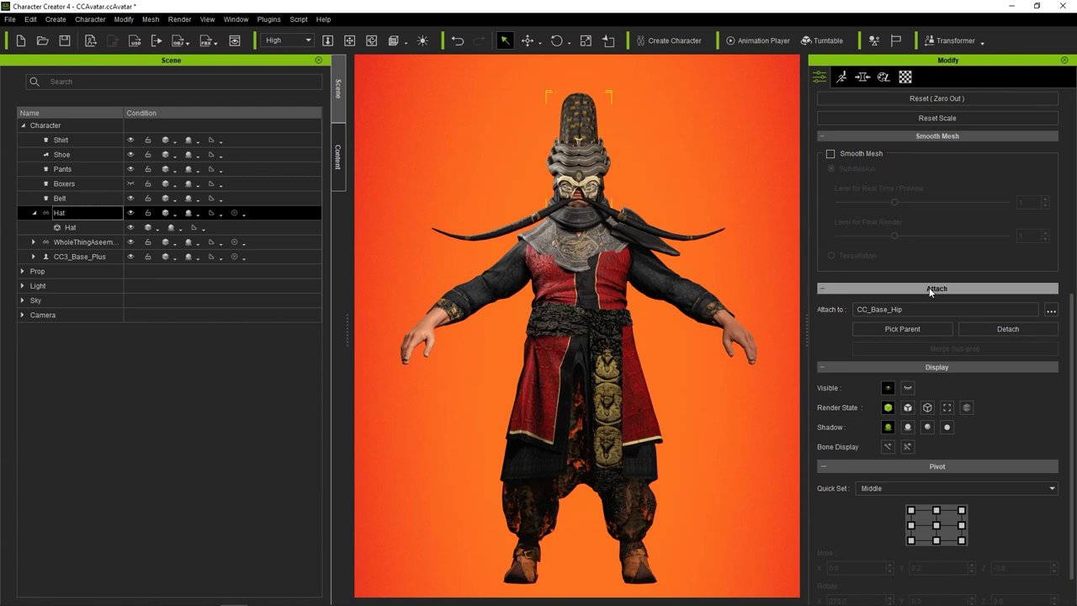
left_click(1051, 310)
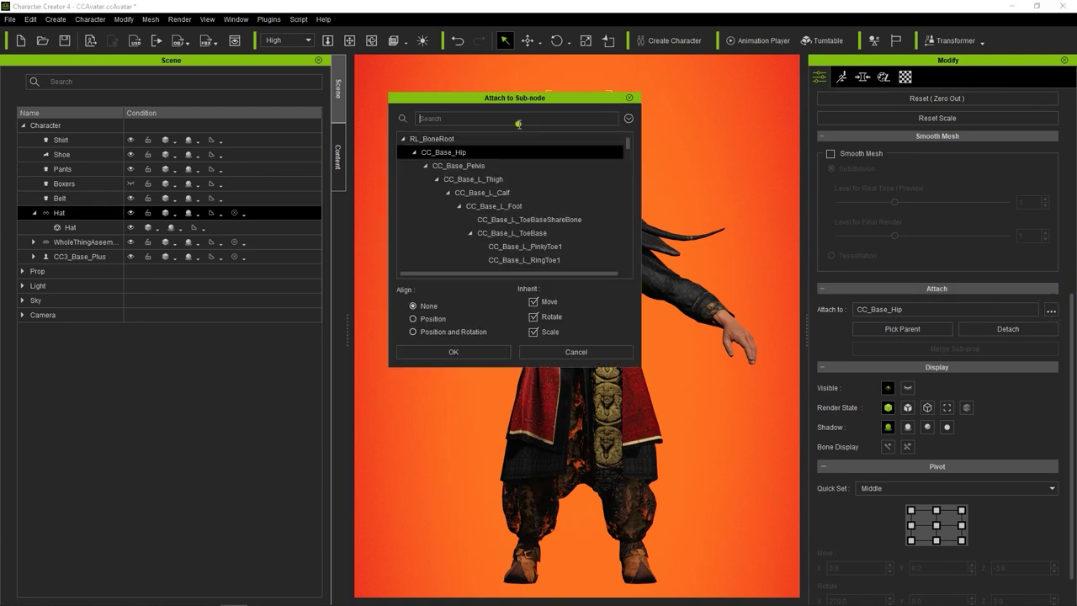
type("Head")
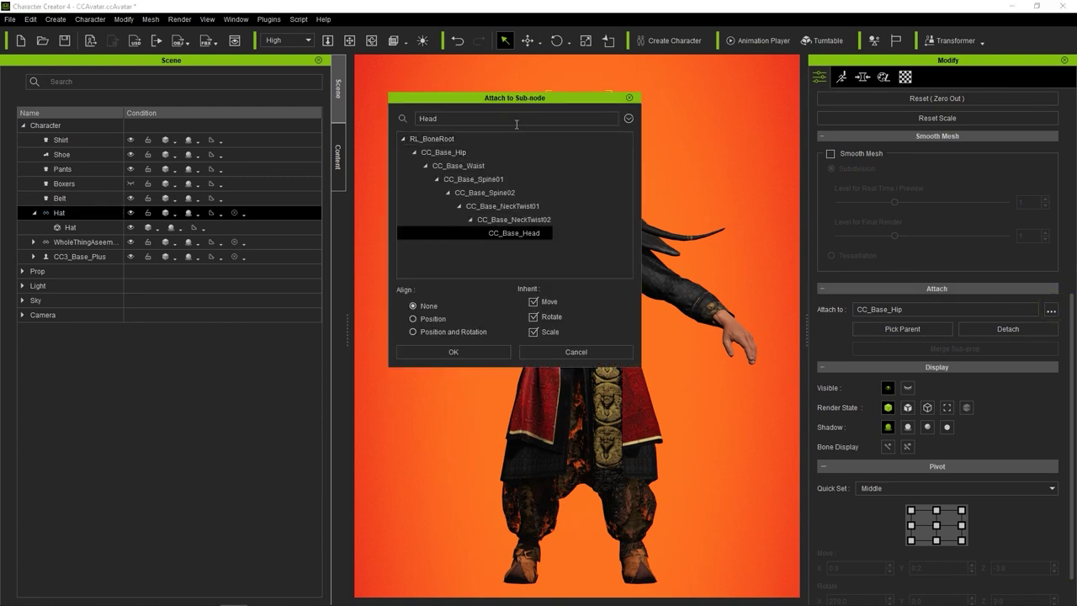
left_click(475, 352)
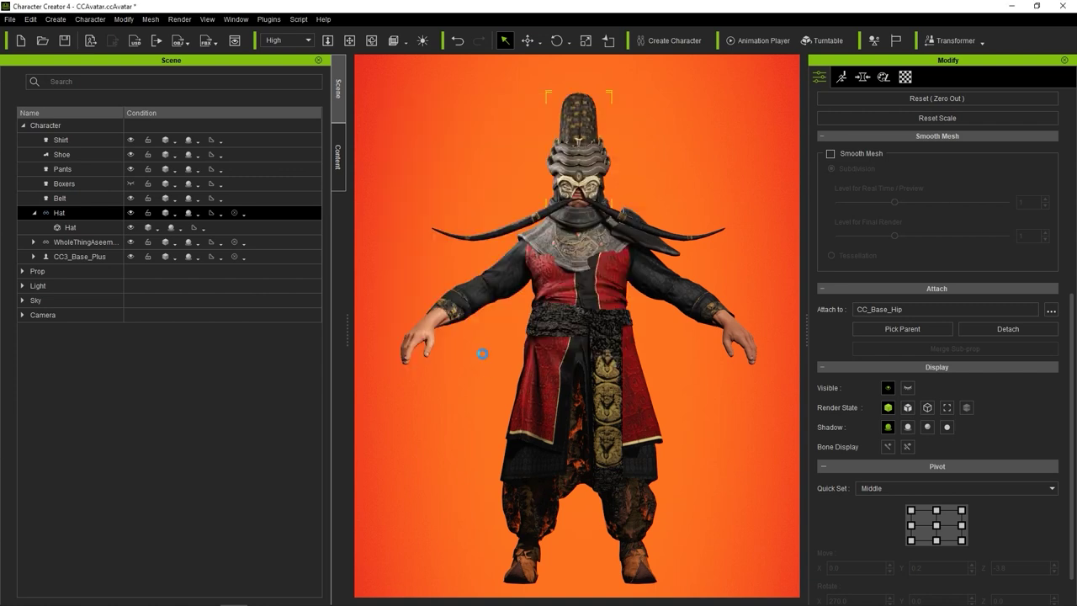
Convert the Mask mesh of the WholeThing accessory to its own accessory with Bake Current Shape
left_click(33, 213)
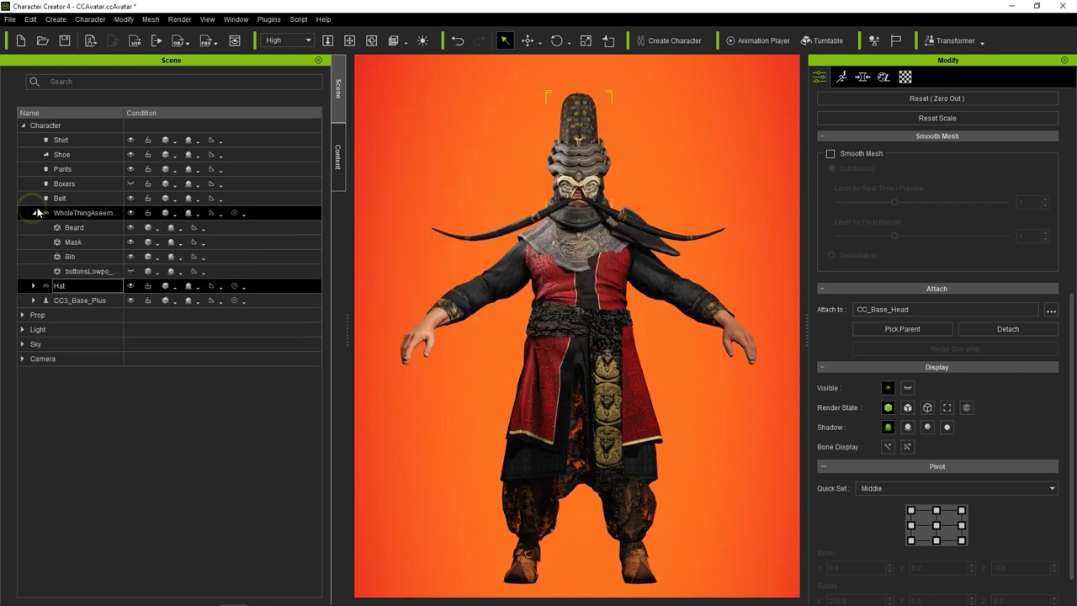
left_click(92, 243)
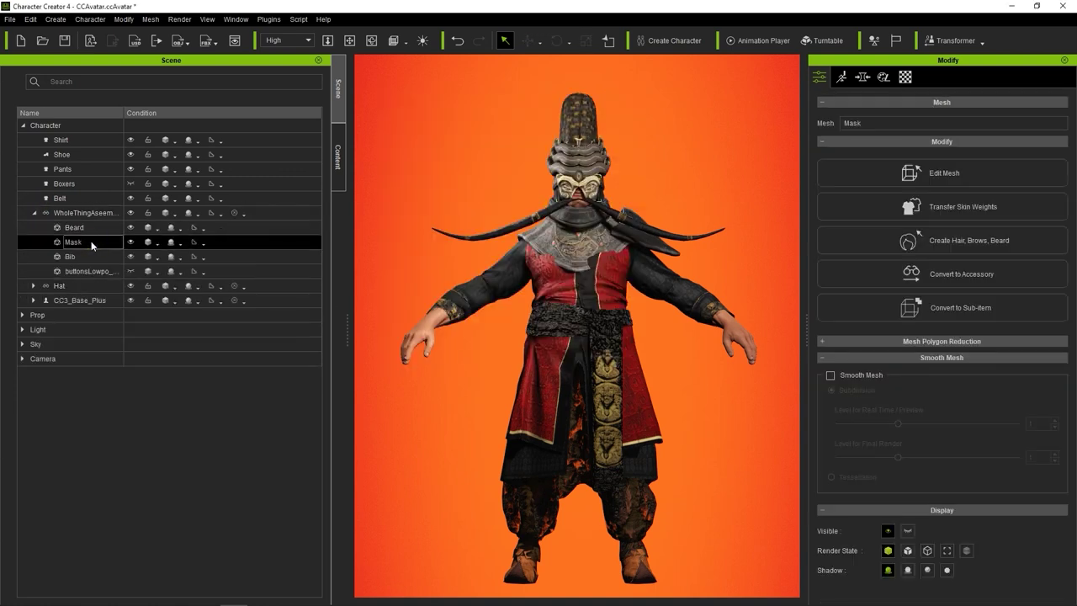
left_click(982, 277)
left_click(506, 343)
Attach the Mask accessory to the CC_Base_Head bone with Align set to None
scroll(936, 337, "down", 4)
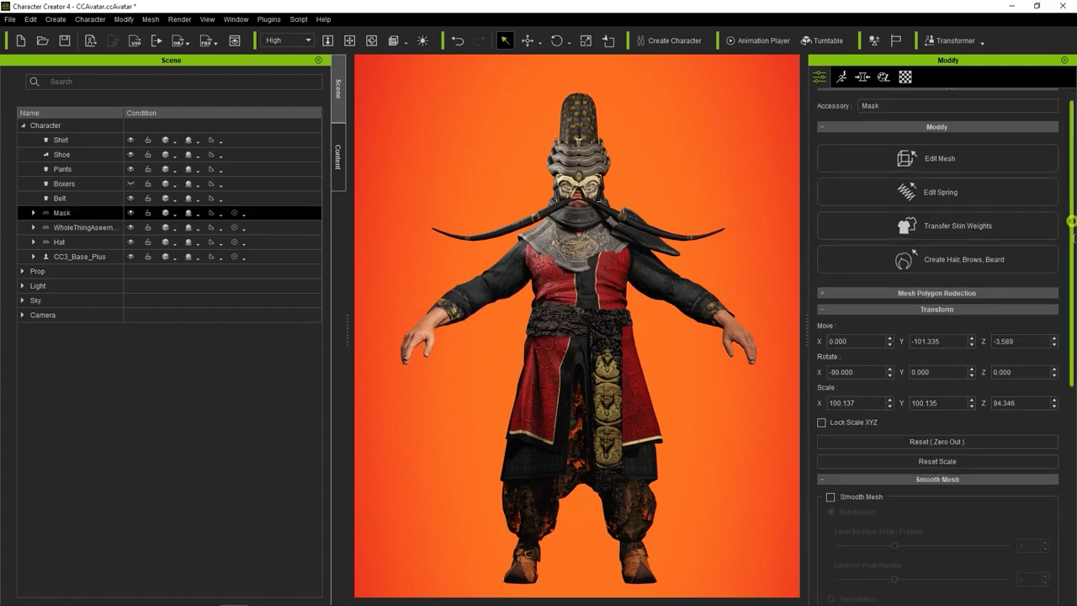
left_click(1050, 323)
left_click(522, 119)
type("head")
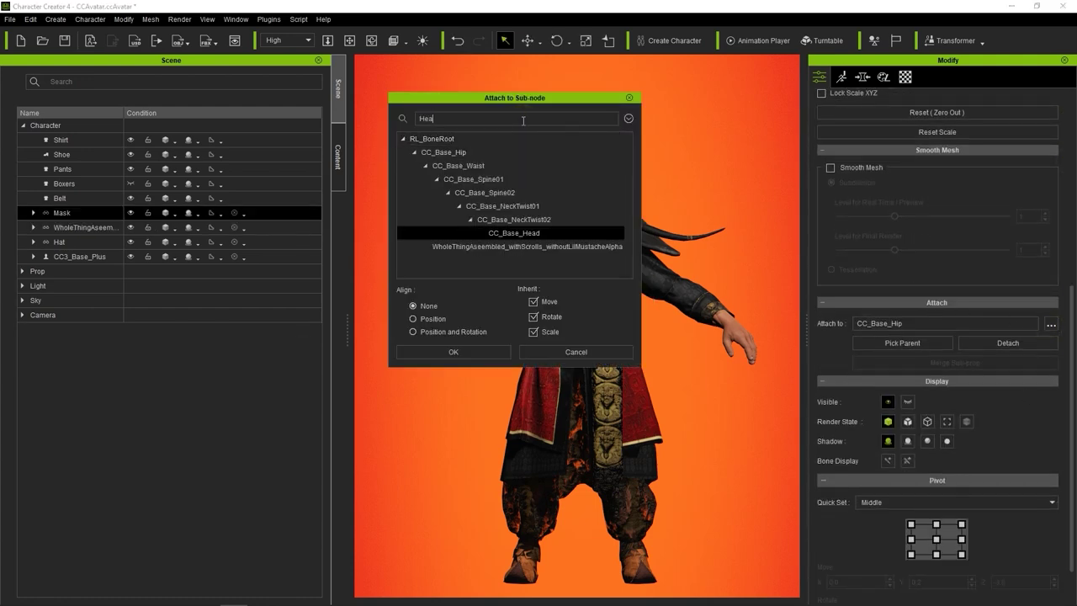
left_click(520, 233)
left_click(480, 353)
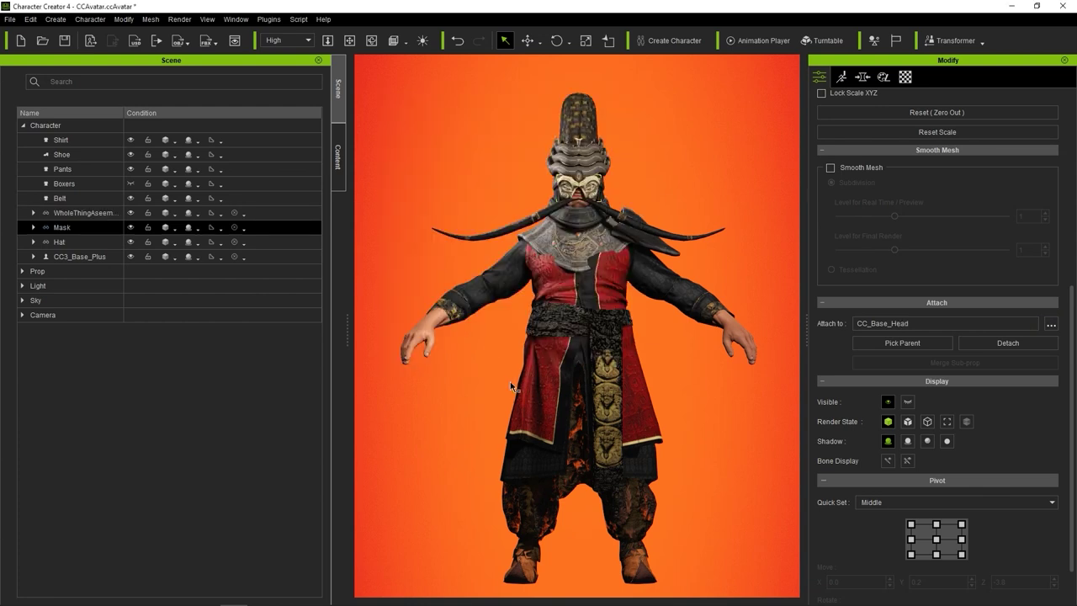
Convert the Bib mesh of the WholeThing accessory to its own accessory with Bake Current Shape
left_click(33, 213)
left_click(81, 242)
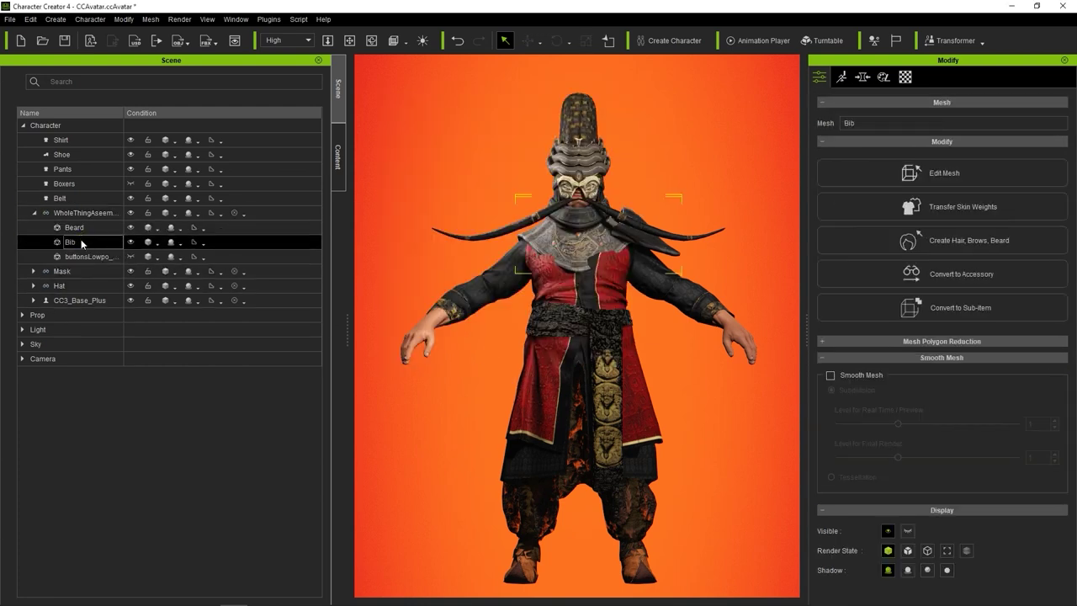
left_click(963, 276)
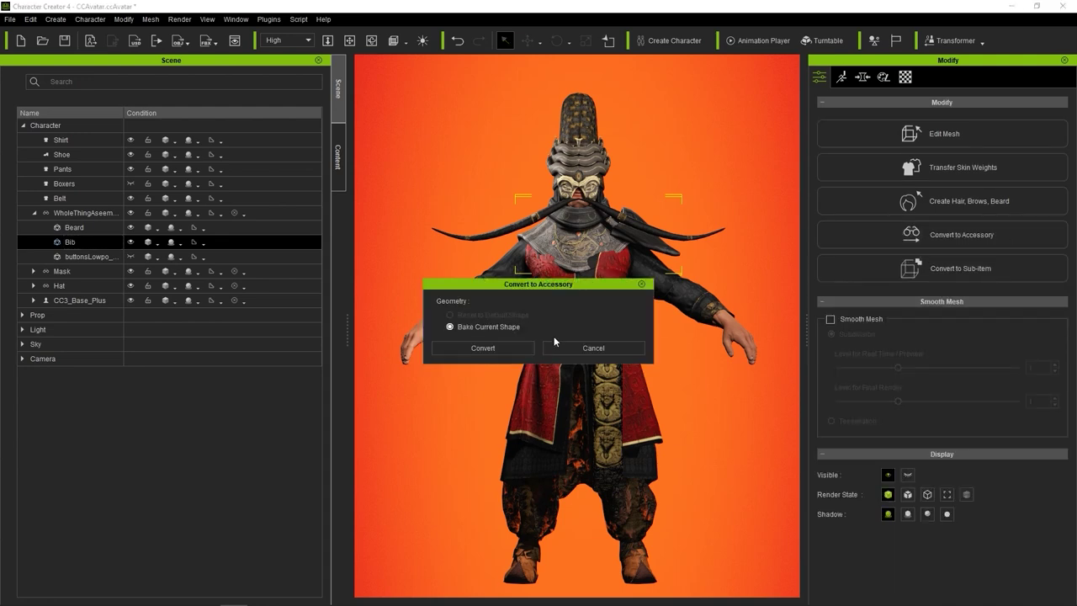
left_click(483, 348)
Attach the Bib accessory to the CC_Base_Spine02 bone with Align set to None
scroll(1051, 351, "down", 5)
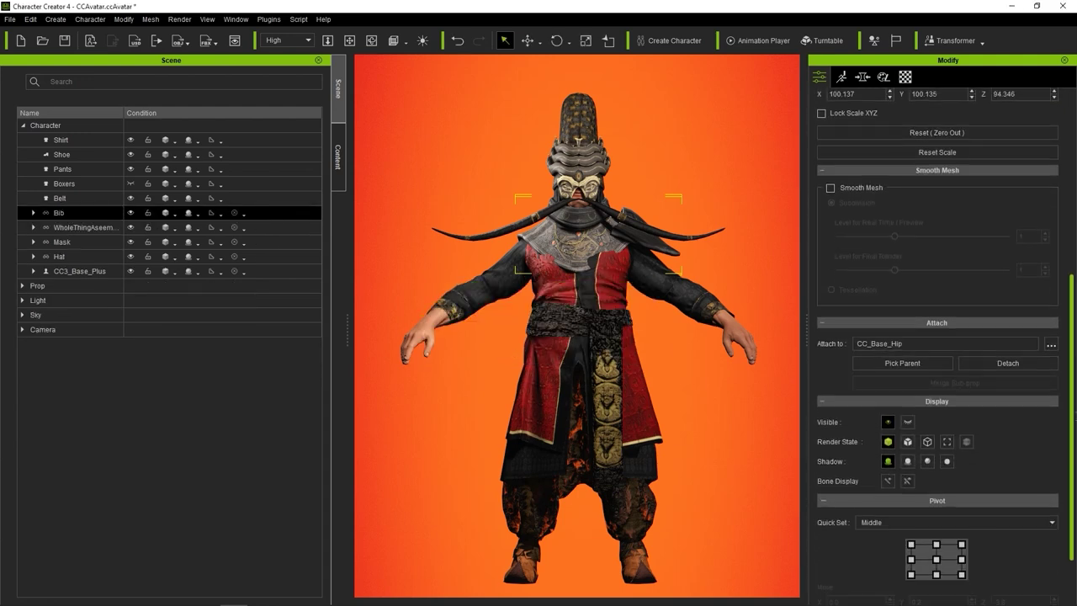
left_click(1051, 344)
type("Spi")
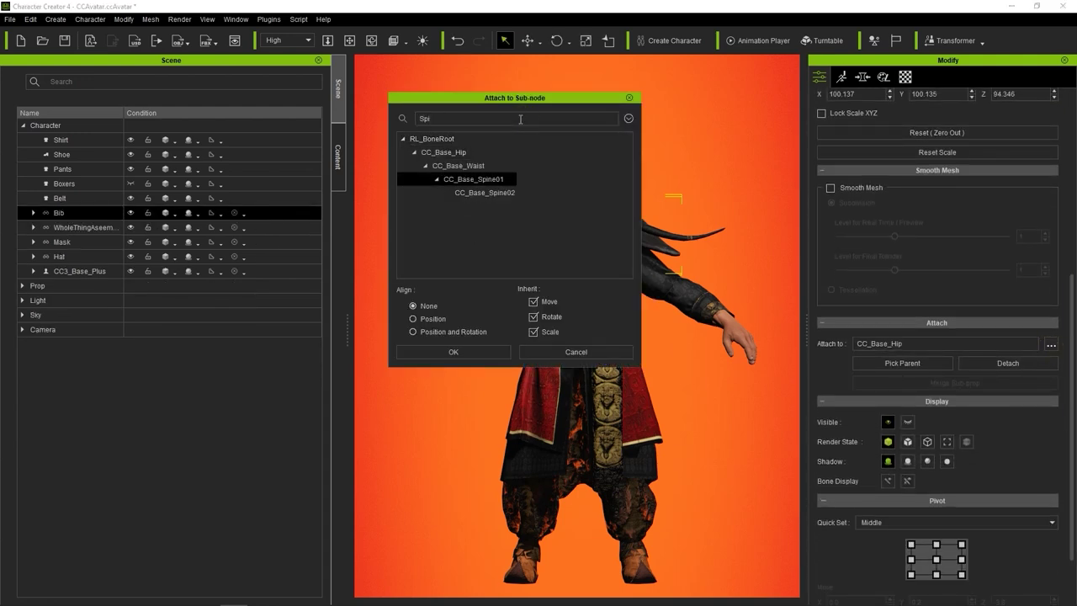
left_click(499, 192)
left_click(467, 352)
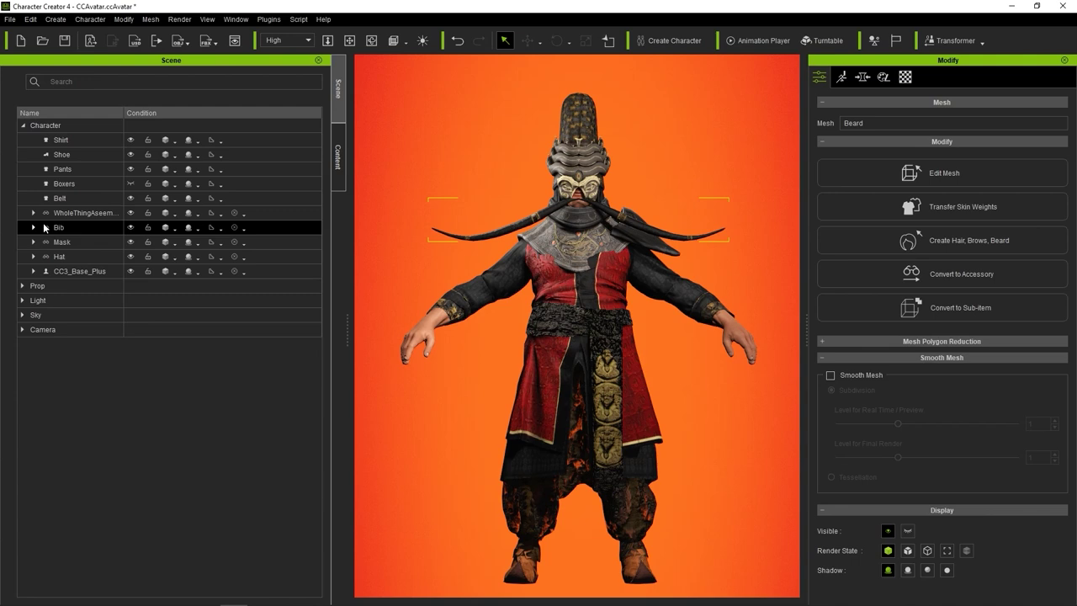
Raise the Bib accessory's pivot from the floor to neck height, at about Y 2.8 and Z 146.9
left_click(62, 242)
left_click(67, 257)
left_click(73, 228)
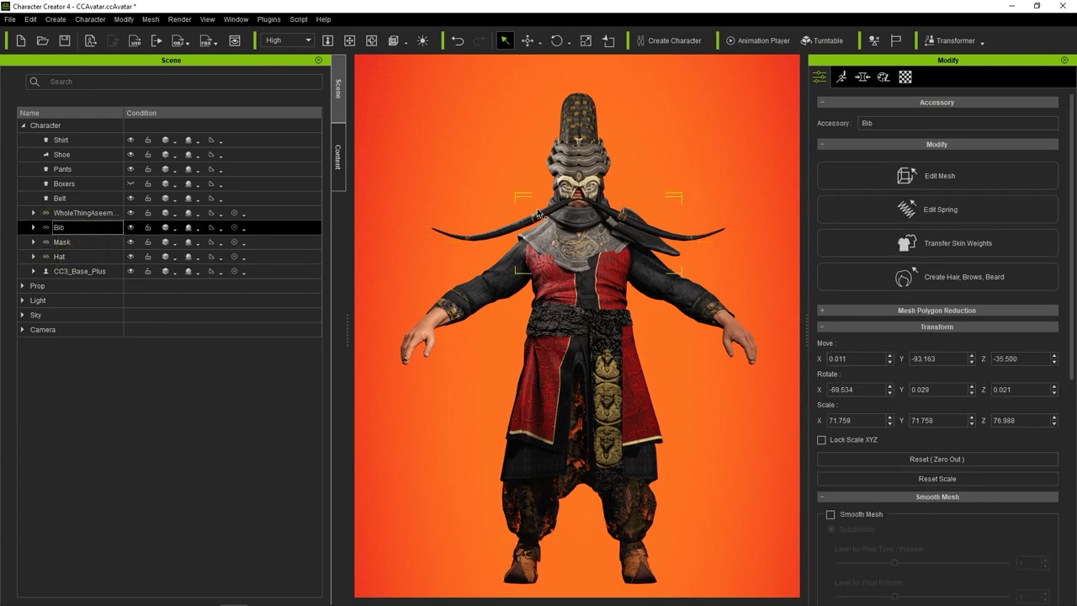
right_click_drag(538, 214, 639, 257)
left_click(528, 40)
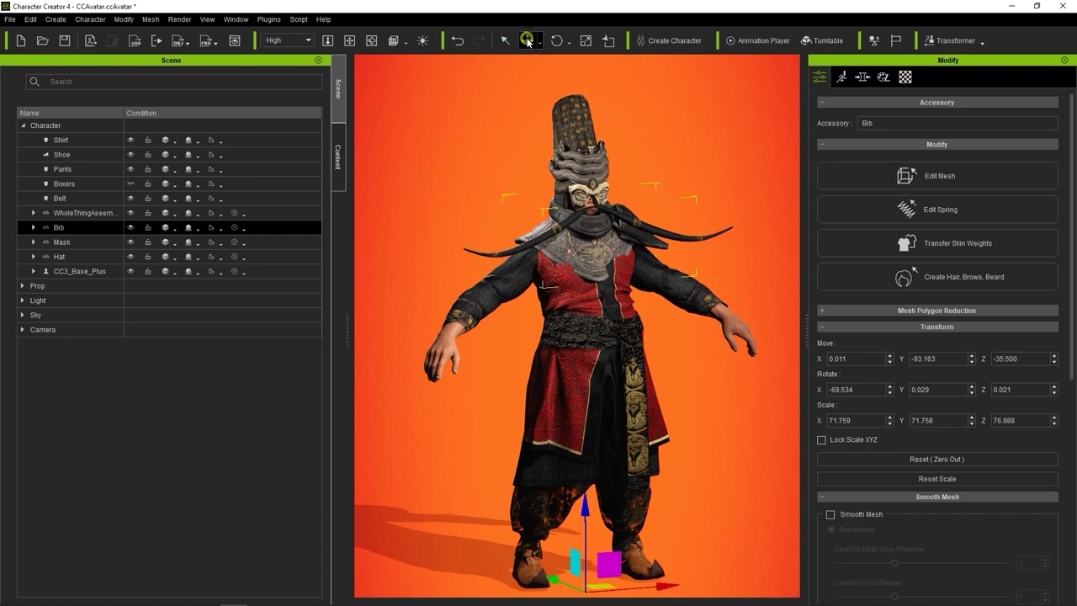
middle_click_drag(586, 255, 568, 183)
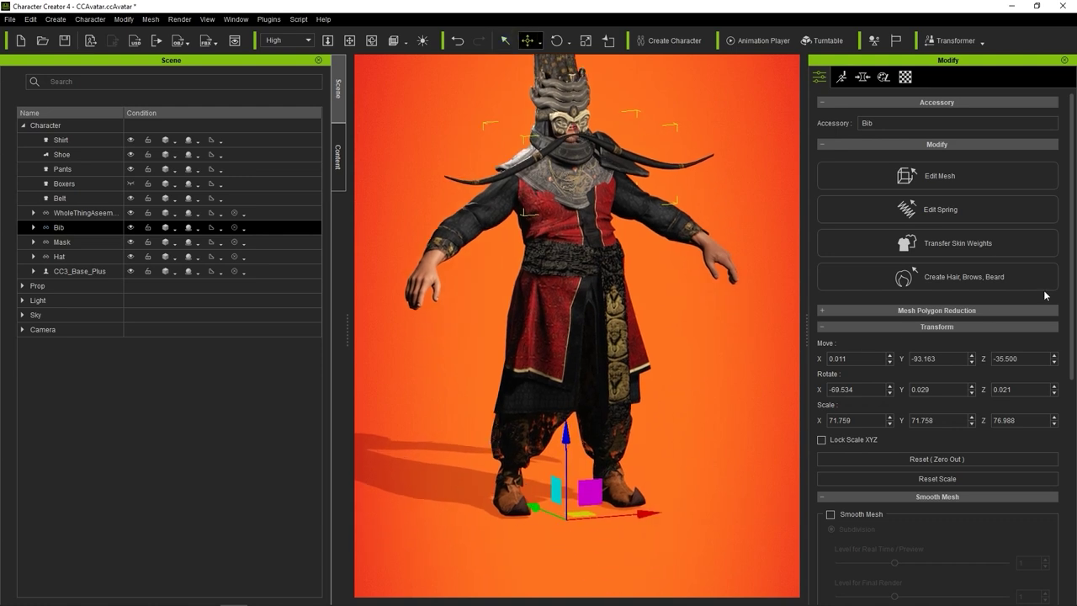
scroll(1046, 295, "down", 5)
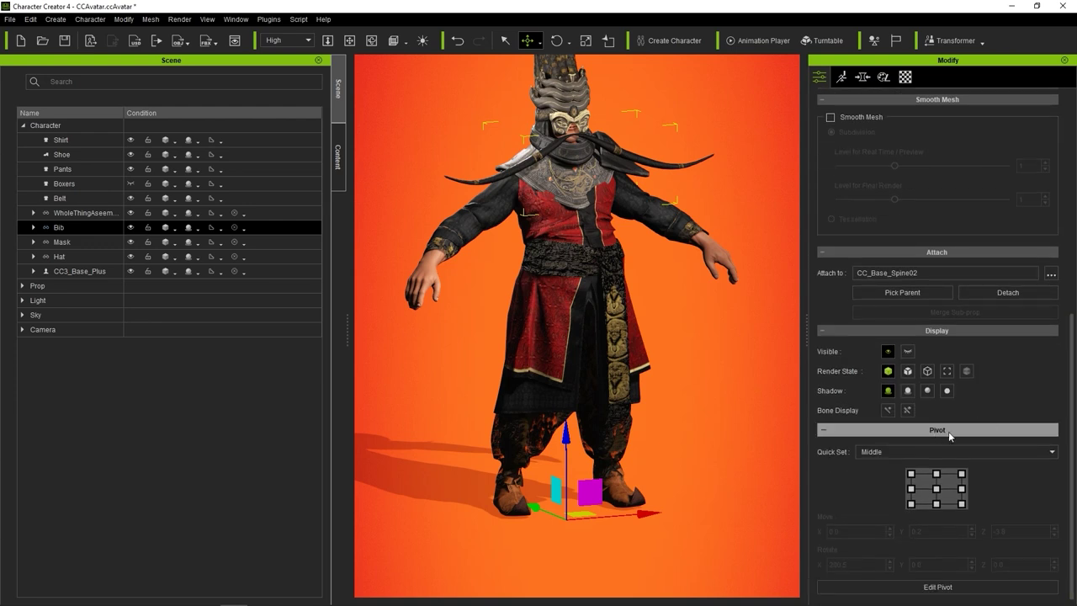
left_click(909, 583)
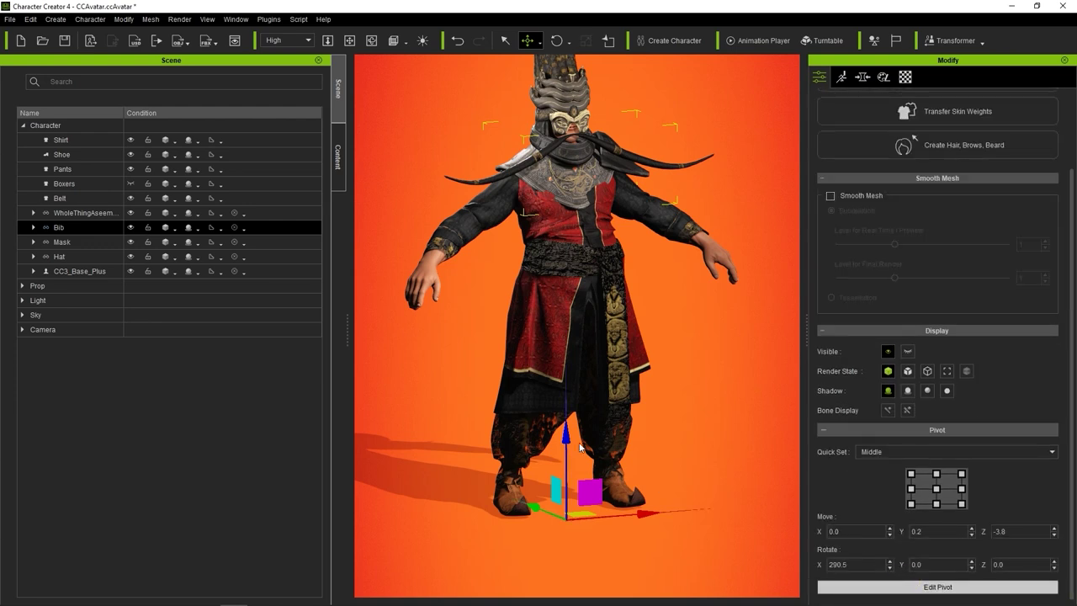
left_click_drag(566, 436, 569, 75)
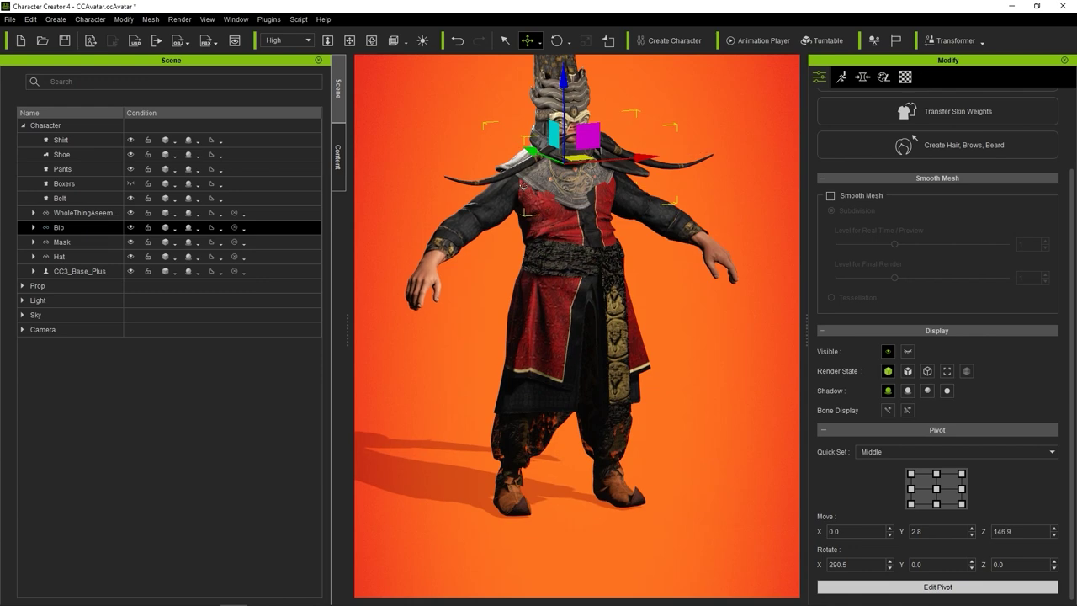
right_click_drag(581, 172, 448, 180)
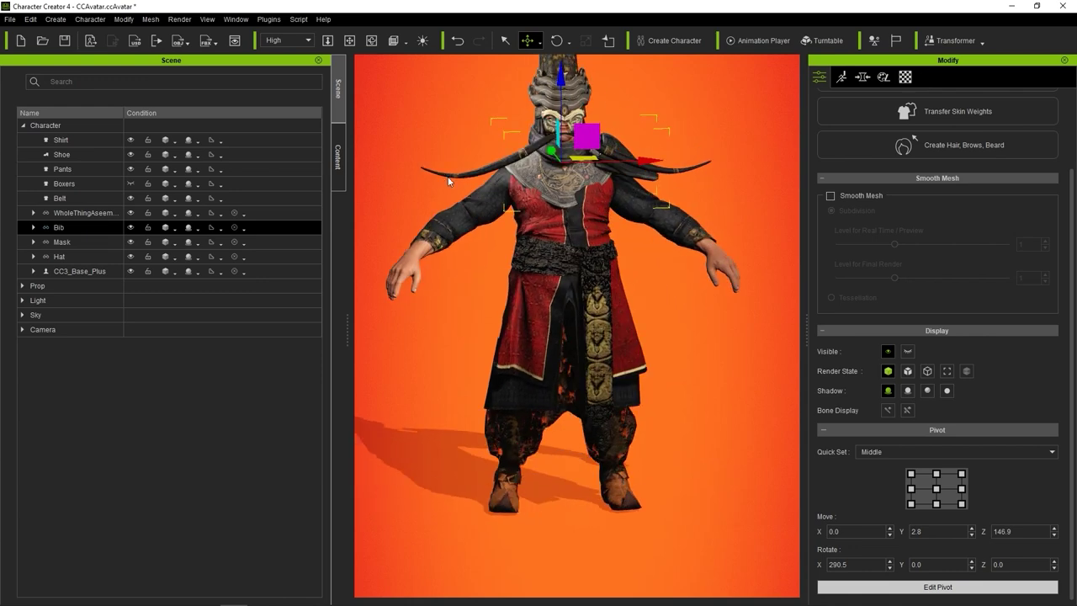
left_click(908, 586)
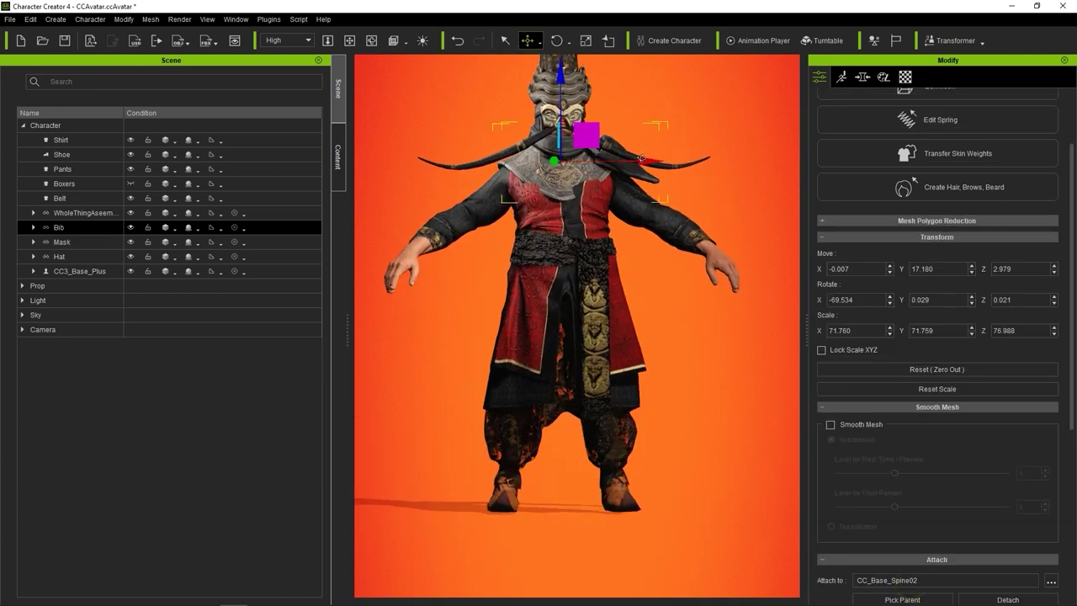
Nudge the Bib slightly forward or back on the chest to about Y 16.573, Z 4.491
right_click_drag(641, 158, 715, 161)
left_click_drag(525, 157, 527, 158)
right_click_drag(538, 211, 480, 222)
Raise the Mask accessory's pivot from the floor up to the character's head
left_click(94, 240)
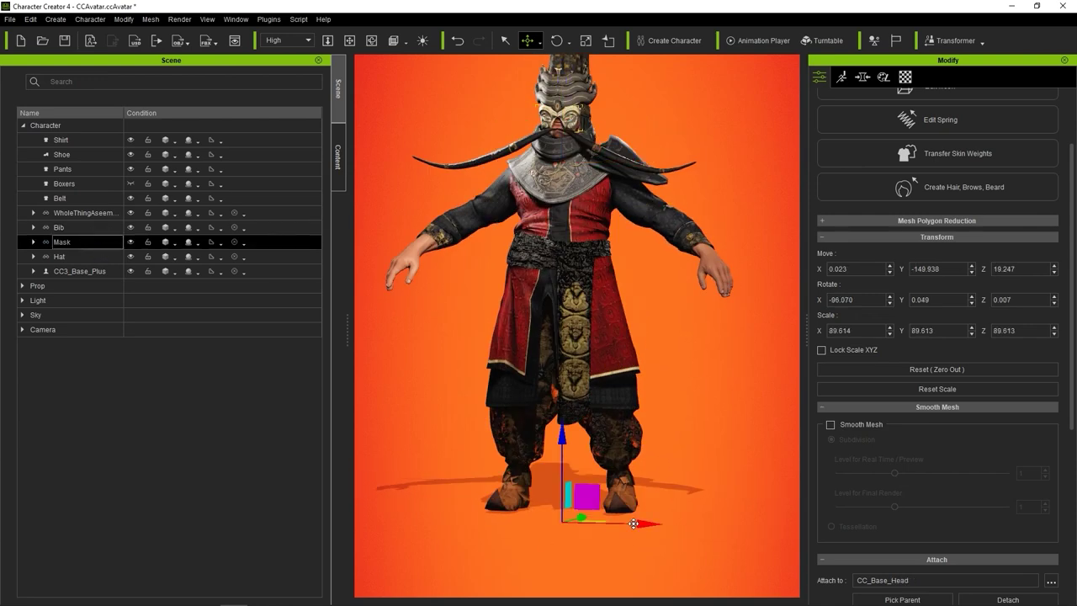
scroll(943, 538, "down", 5)
left_click(936, 585)
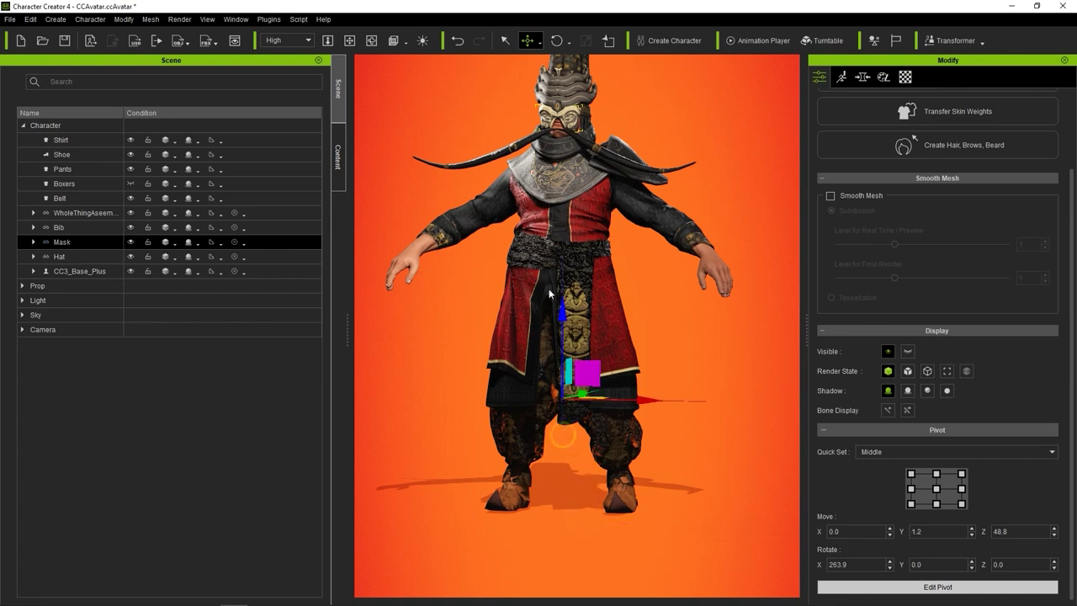
left_click_drag(561, 313, 557, 34)
right_click_drag(519, 173, 582, 163)
left_click(867, 587)
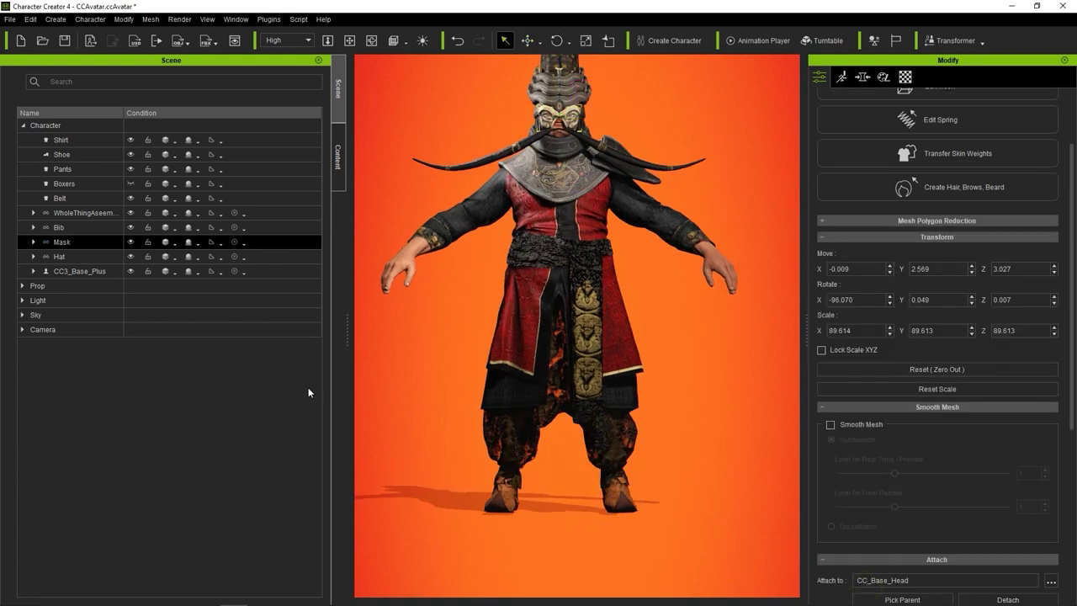
Raise the Hat accessory's pivot from the floor up to the character's head
left_click(90, 228)
key("w")
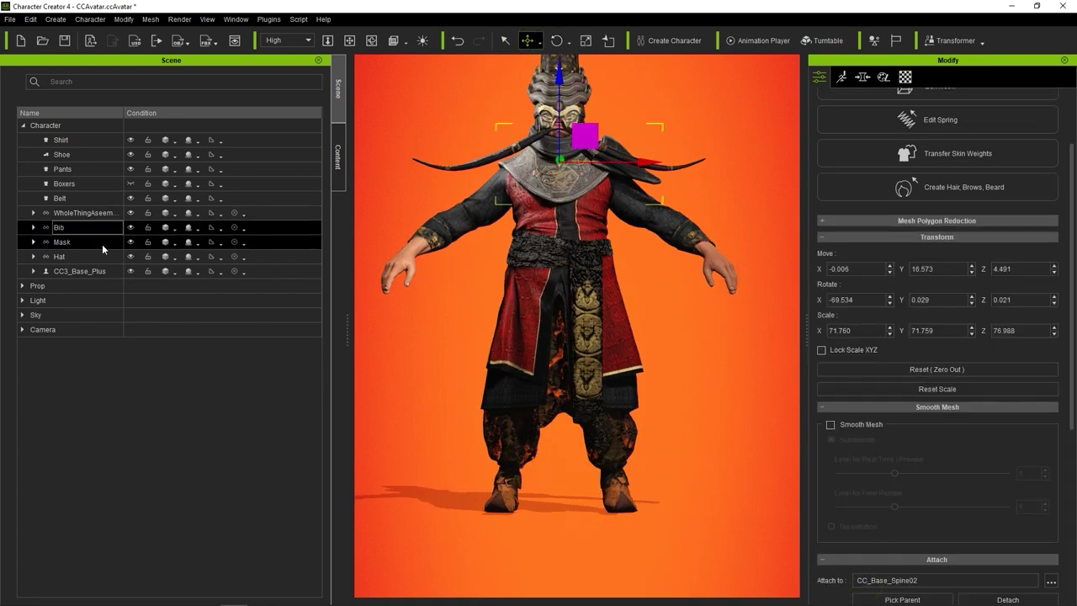
left_click(84, 256)
scroll(966, 505, "down", 3)
left_click(966, 589)
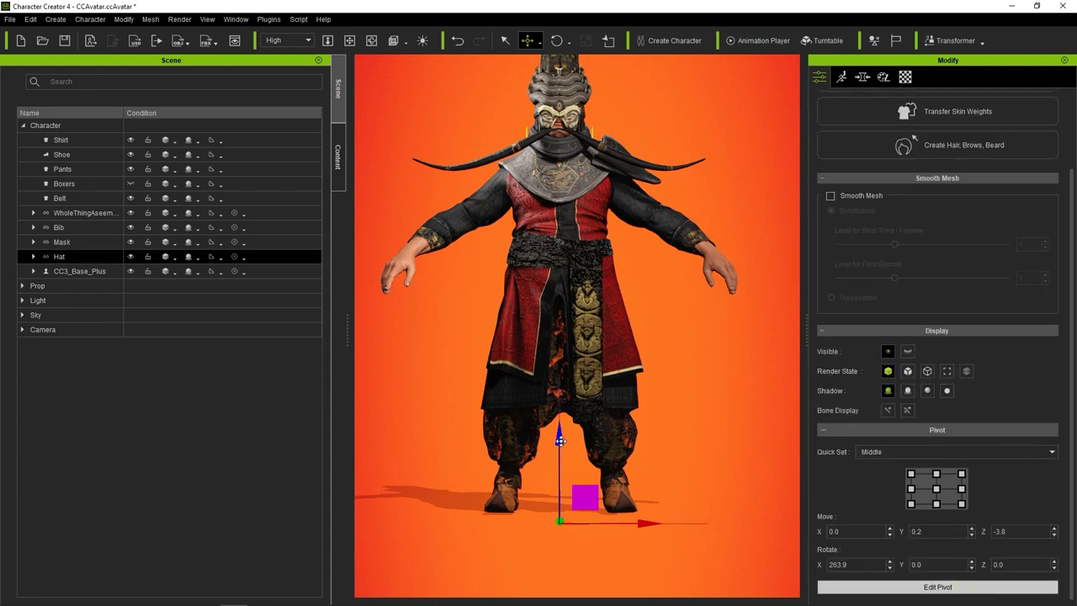
left_click_drag(559, 440, 562, 63)
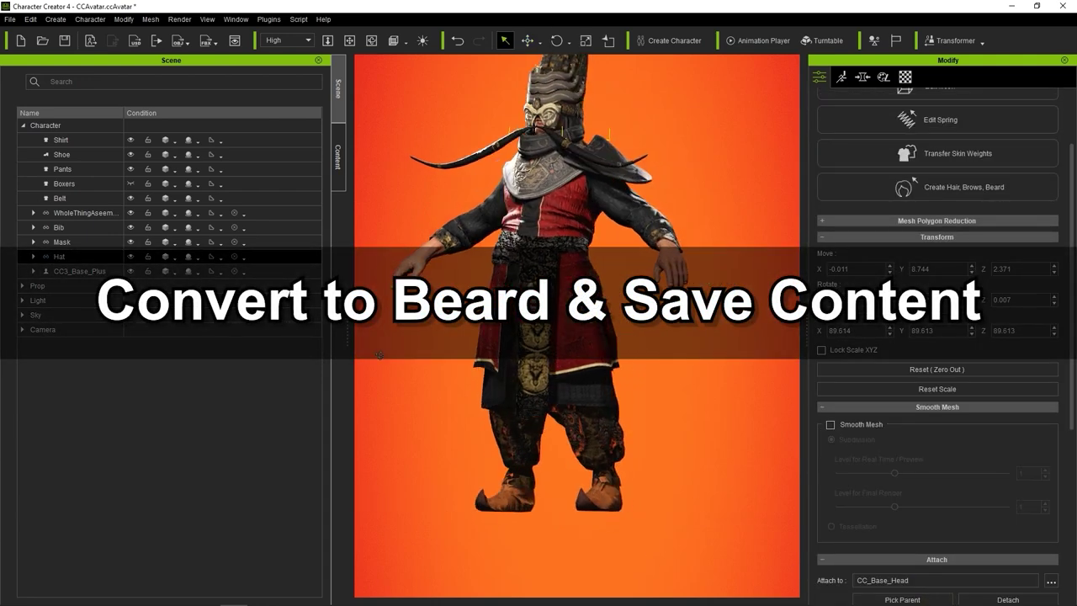
Turn the WholeThing accessory's Beard mesh into a beard using the Beard Accessory template, resetting the facial expressions to default
right_click_drag(379, 356, 485, 340)
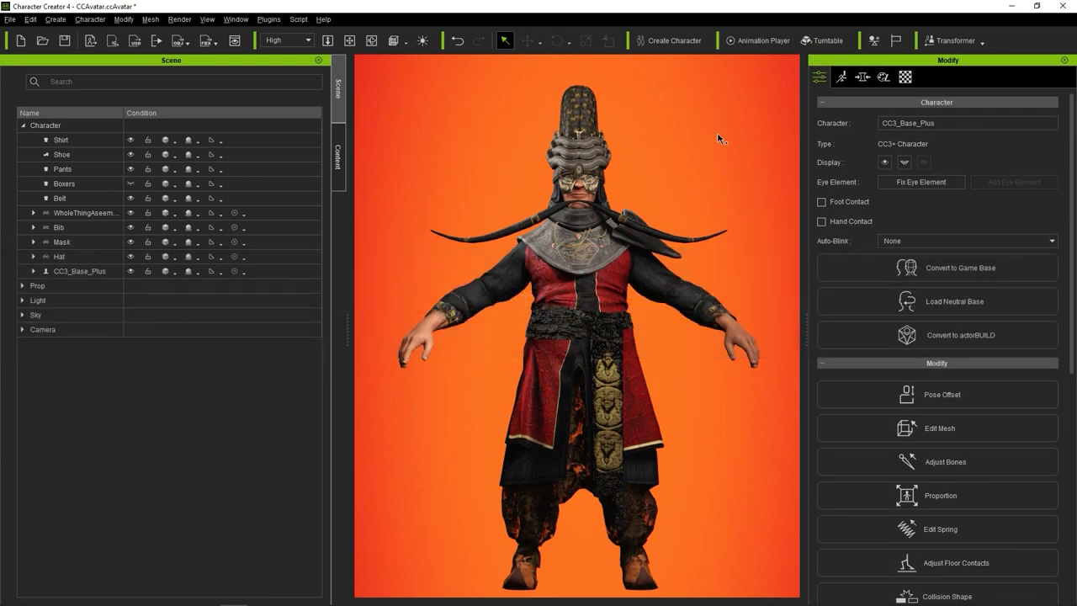
left_click(84, 213)
left_click(33, 213)
left_click(74, 227)
left_click(131, 227)
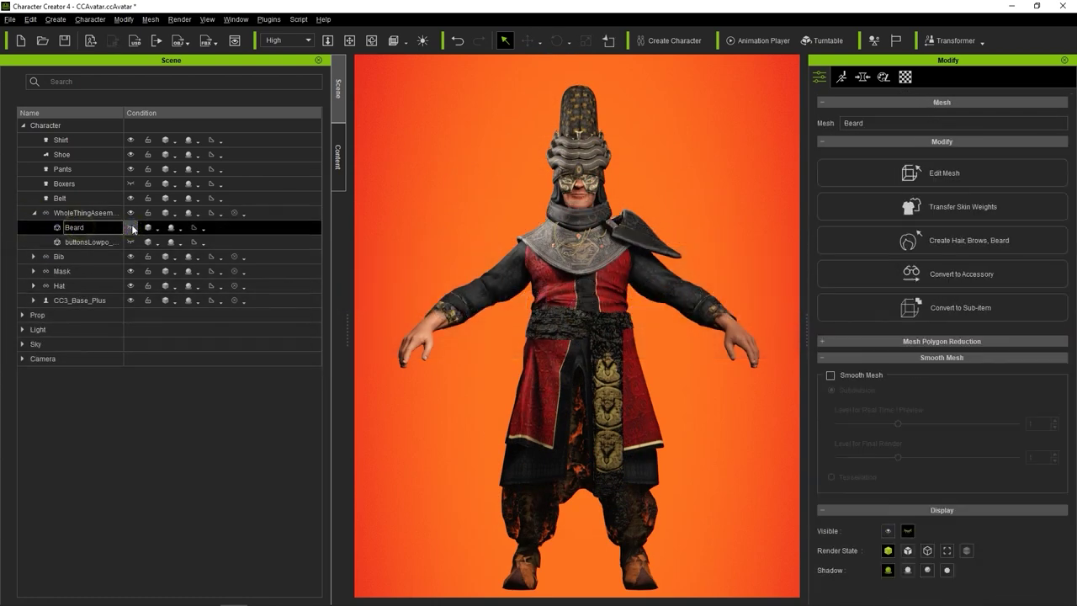
left_click(130, 227)
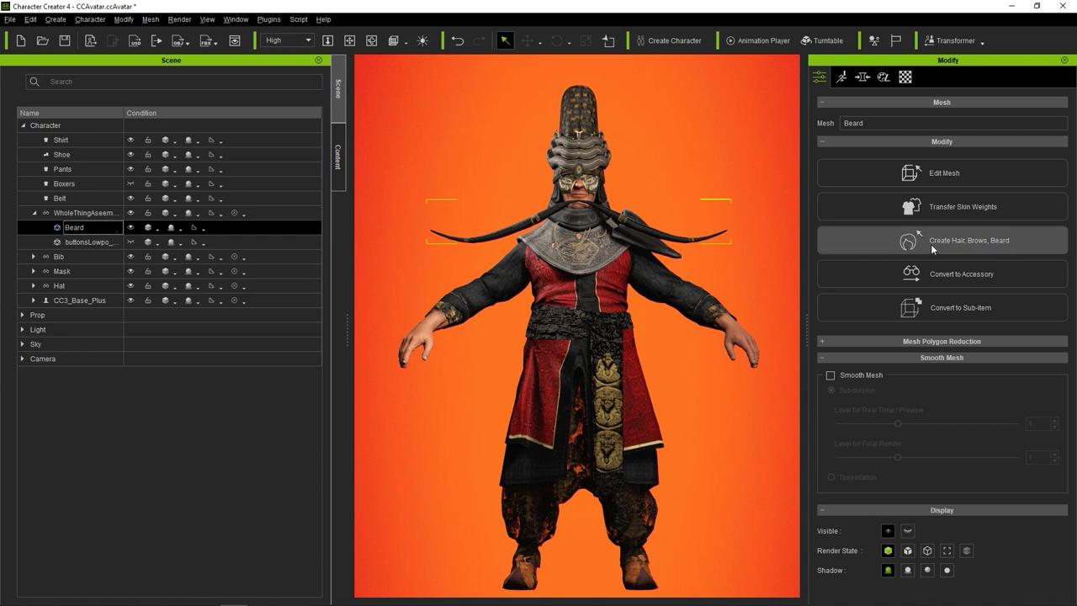
left_click(991, 241)
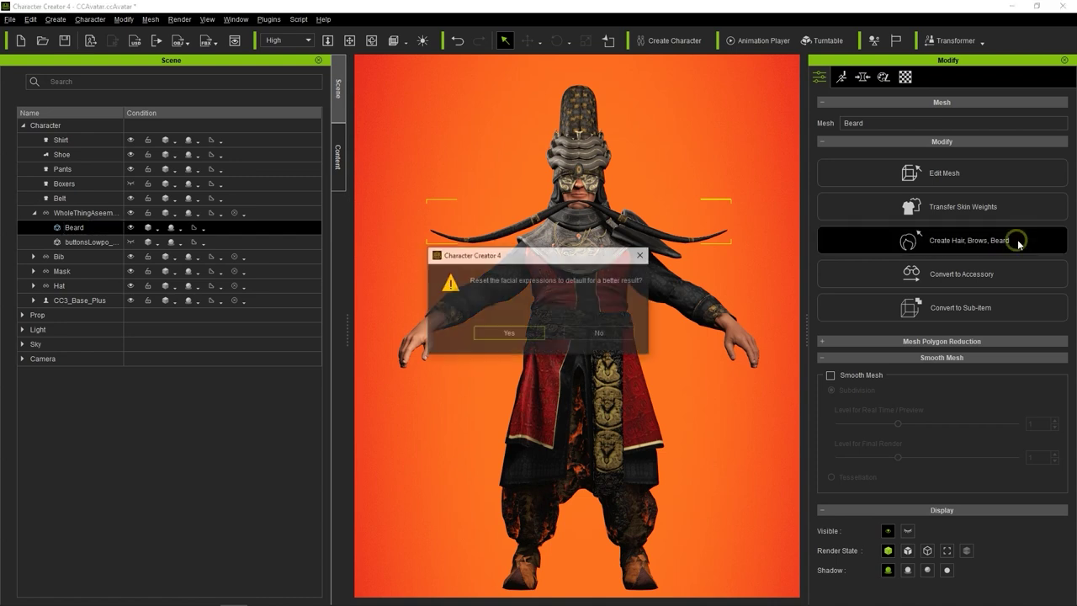
left_click(511, 334)
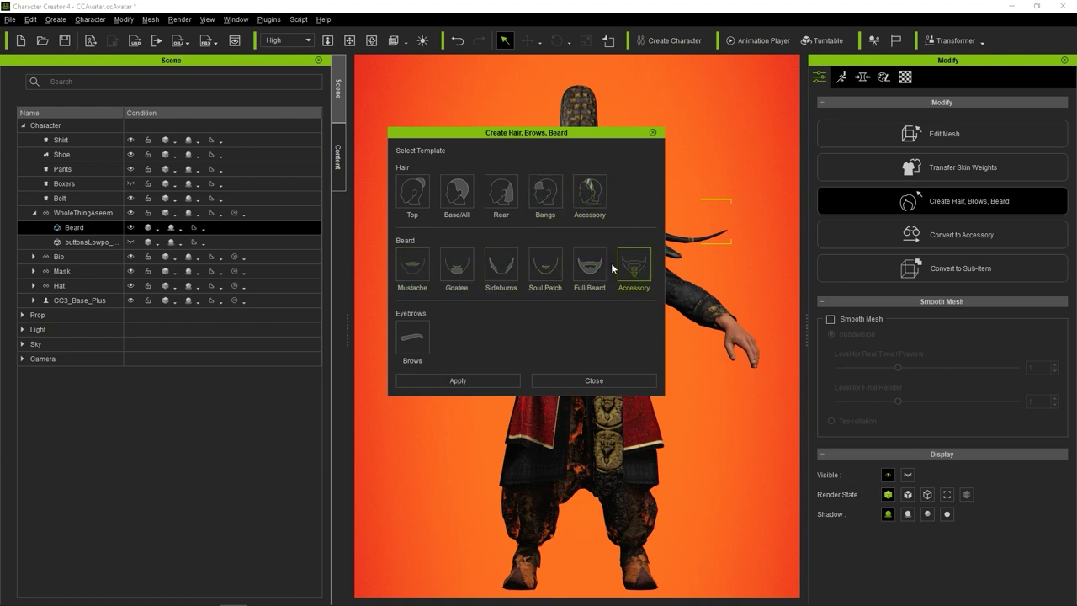
left_click(488, 378)
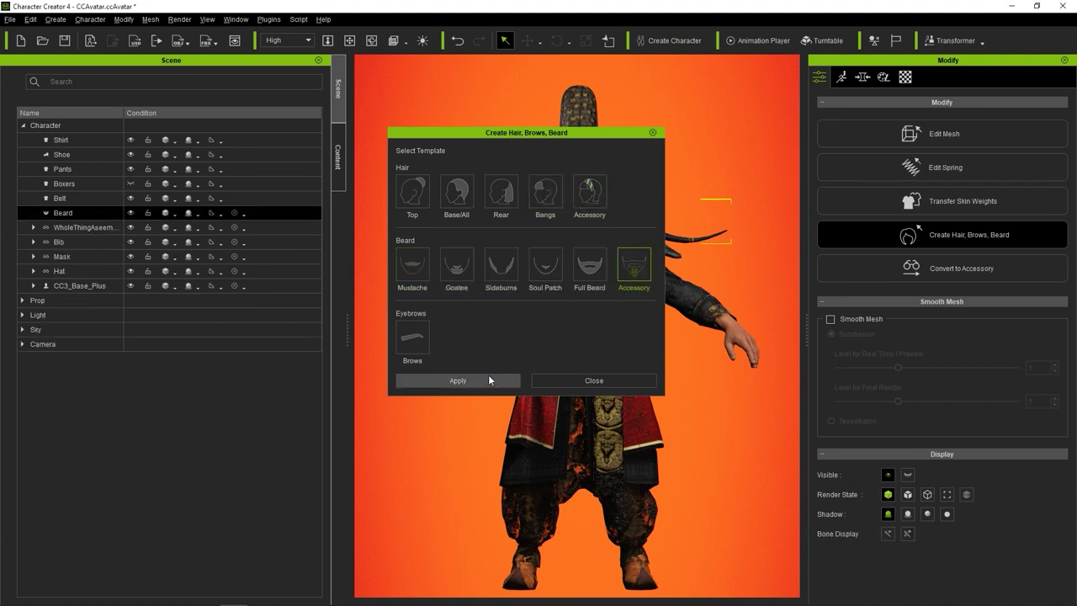
left_click(559, 382)
left_click(53, 214)
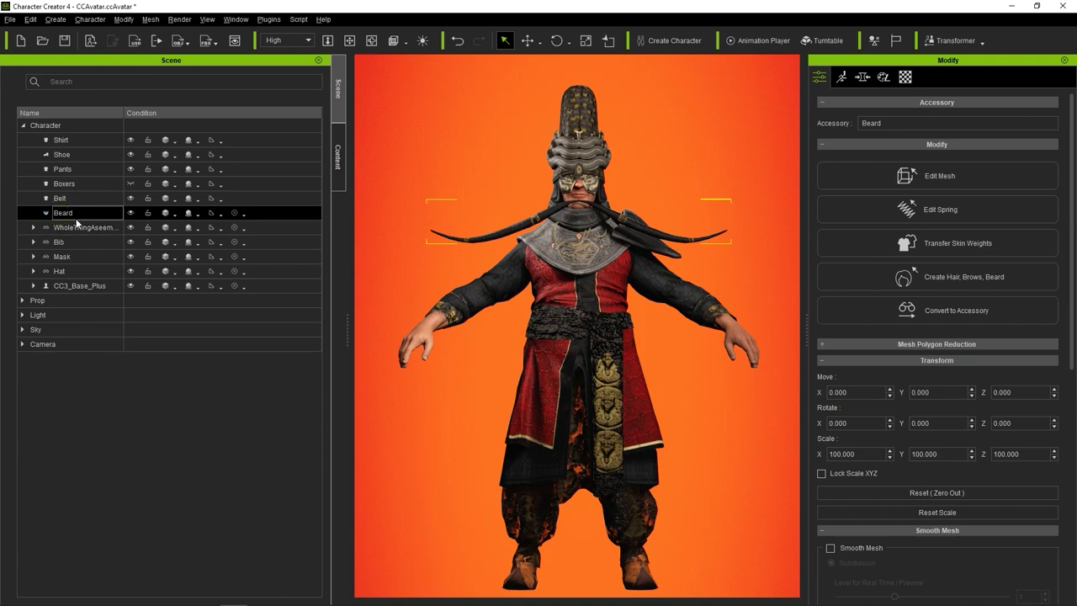
Edit the Beard's pivot, raising it from the hips to head height and shifting it forward toward the face
left_click(527, 41)
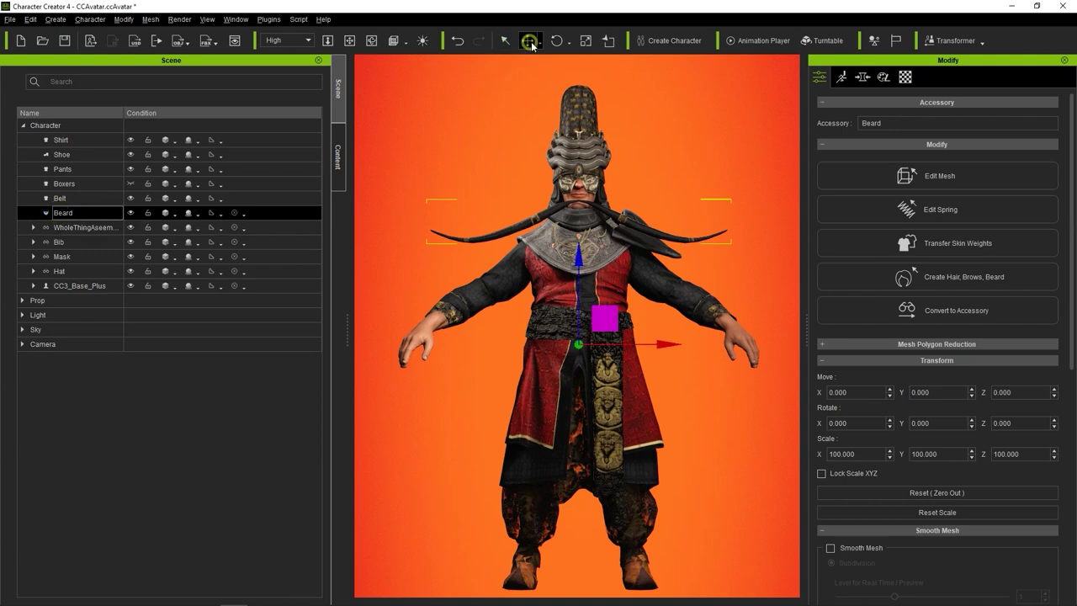
scroll(957, 311, "down", 5)
scroll(938, 505, "down", 2)
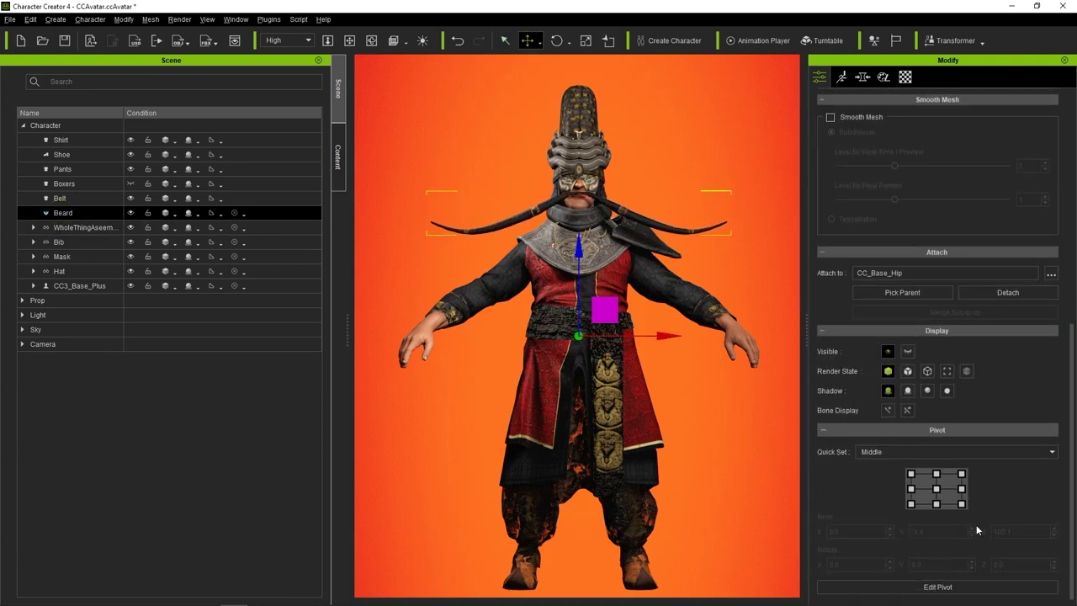
left_click(938, 587)
left_click_drag(578, 249, 578, 104)
right_click_drag(479, 264, 541, 265)
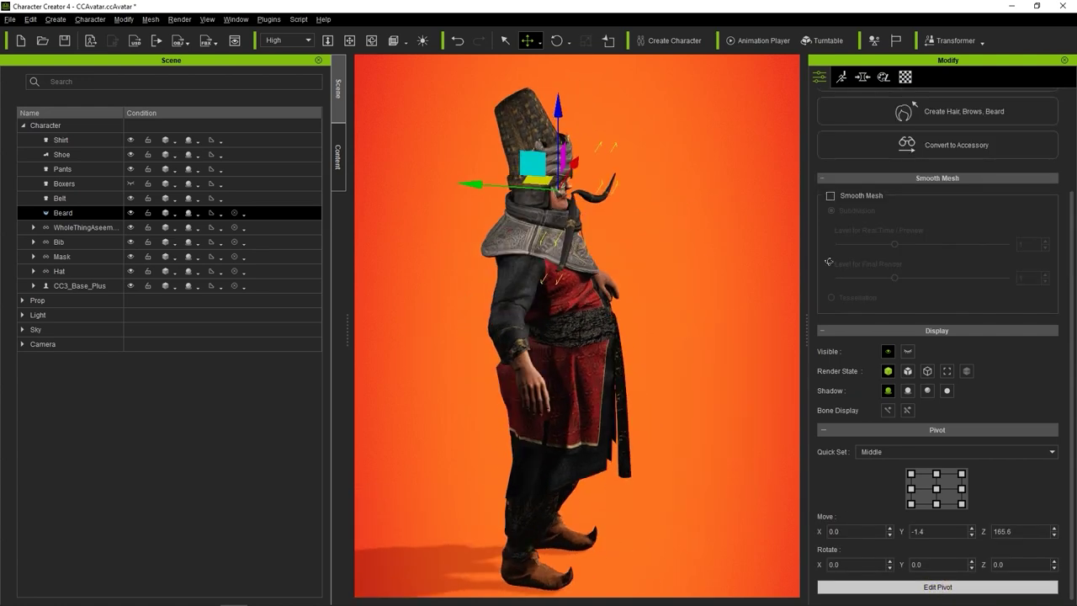
scroll(541, 265, "up", 3)
left_click_drag(468, 135, 488, 136)
left_click(934, 586)
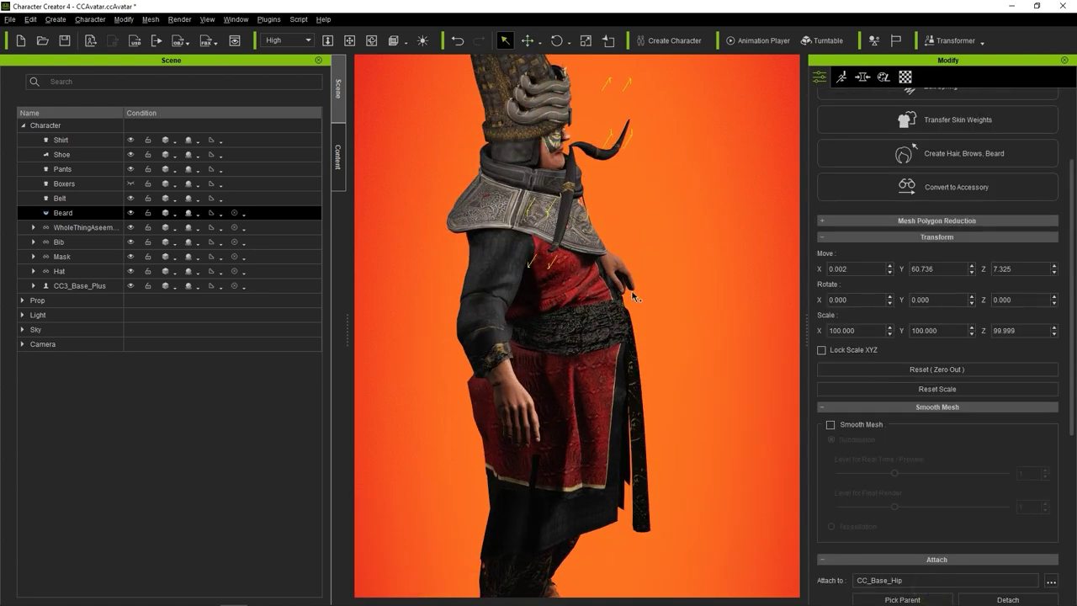
Move the Beard back against the face and slightly up to about Y 61.676, Z 4.590
left_click(527, 41)
scroll(612, 355, "up", 5)
left_click_drag(539, 338, 503, 336)
left_click_drag(587, 259, 588, 247)
right_click_drag(648, 380, 598, 291)
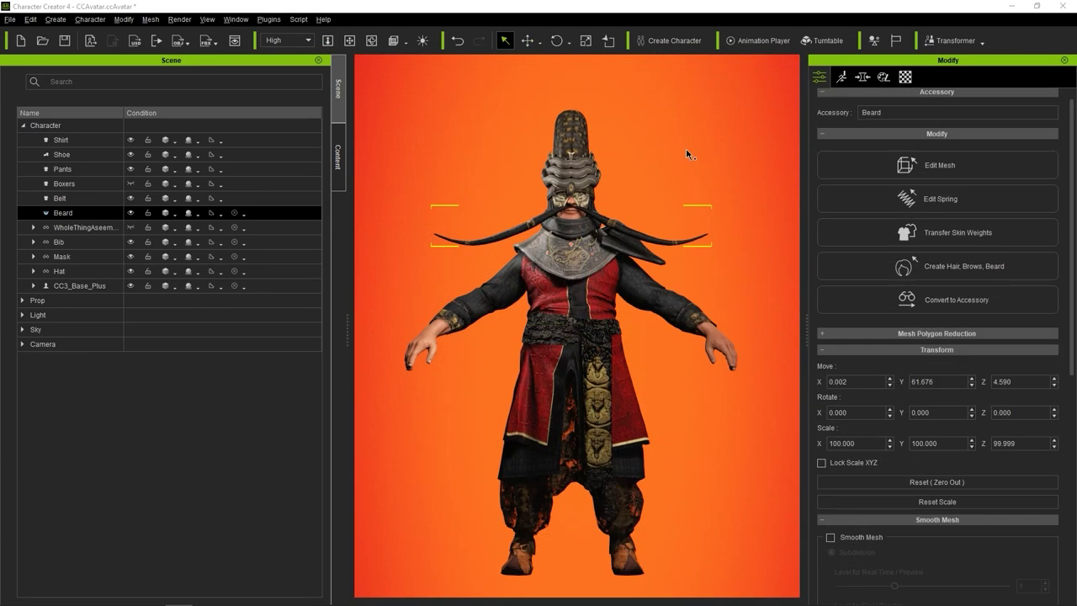
Attach the Beard to the CC_Base_Head bone, with alignment set to None and move, rotate and scale inherited
scroll(1010, 319, "down", 5)
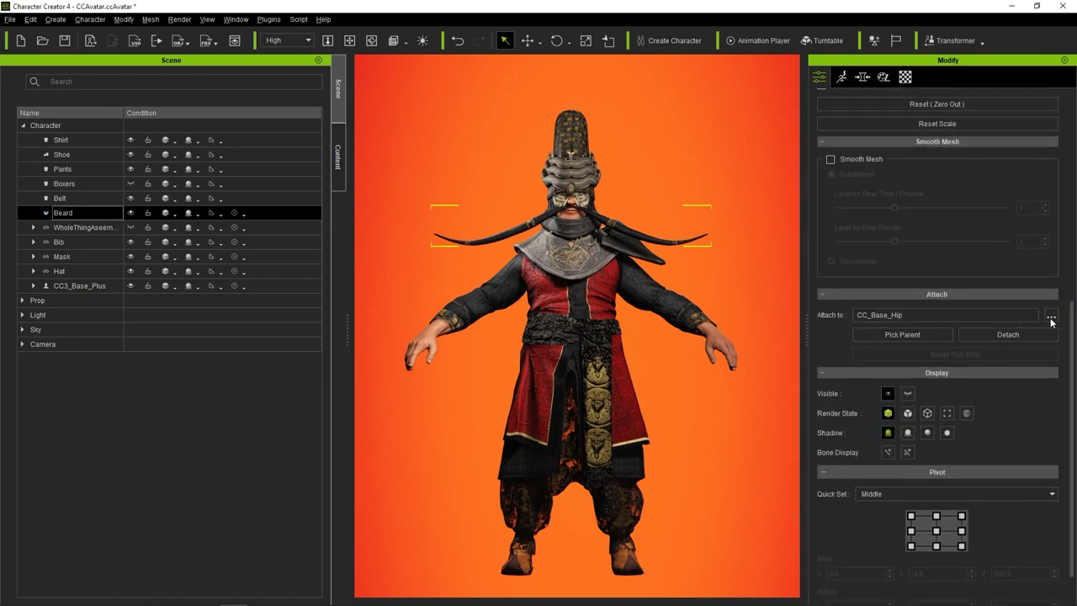
left_click(1051, 316)
left_click(484, 119)
type("head")
left_click(512, 233)
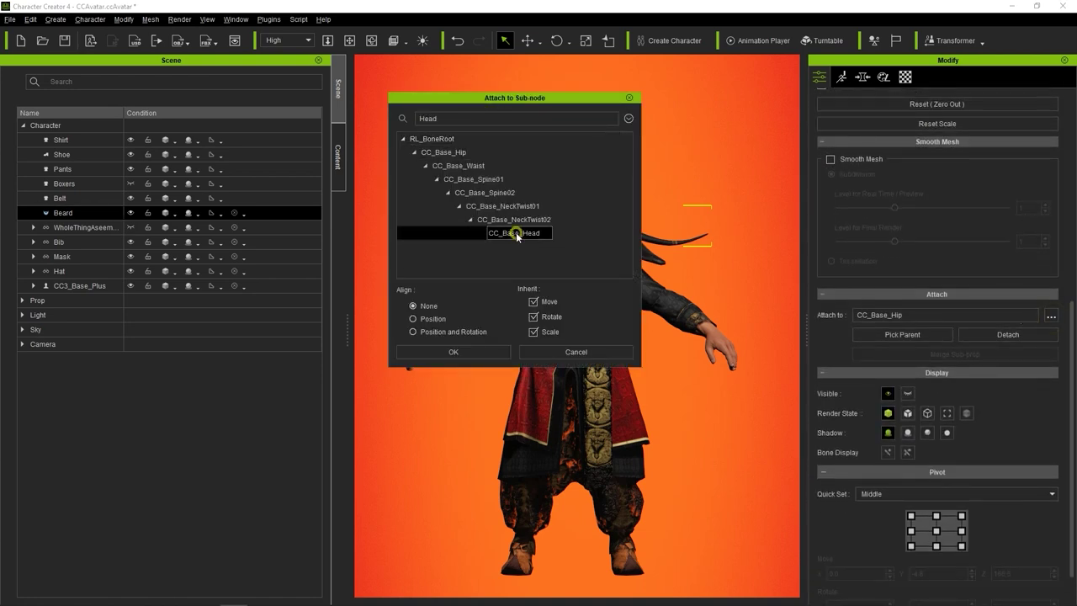
left_click(471, 353)
Delete the leftover WholeThing accessory together with its remaining buttons mesh
left_click(84, 227)
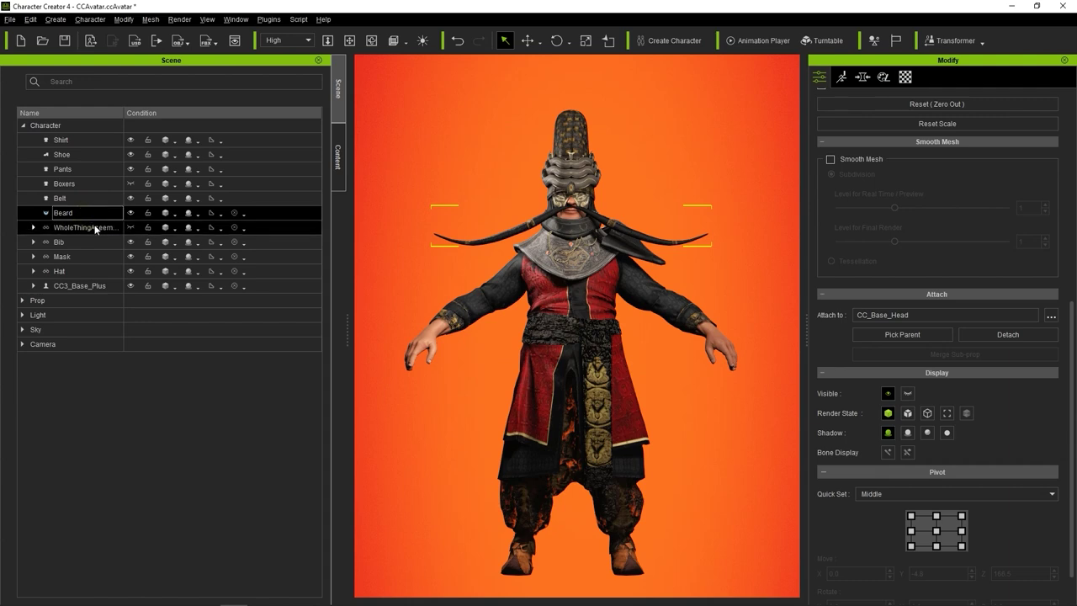
left_click(34, 227)
left_click(130, 228)
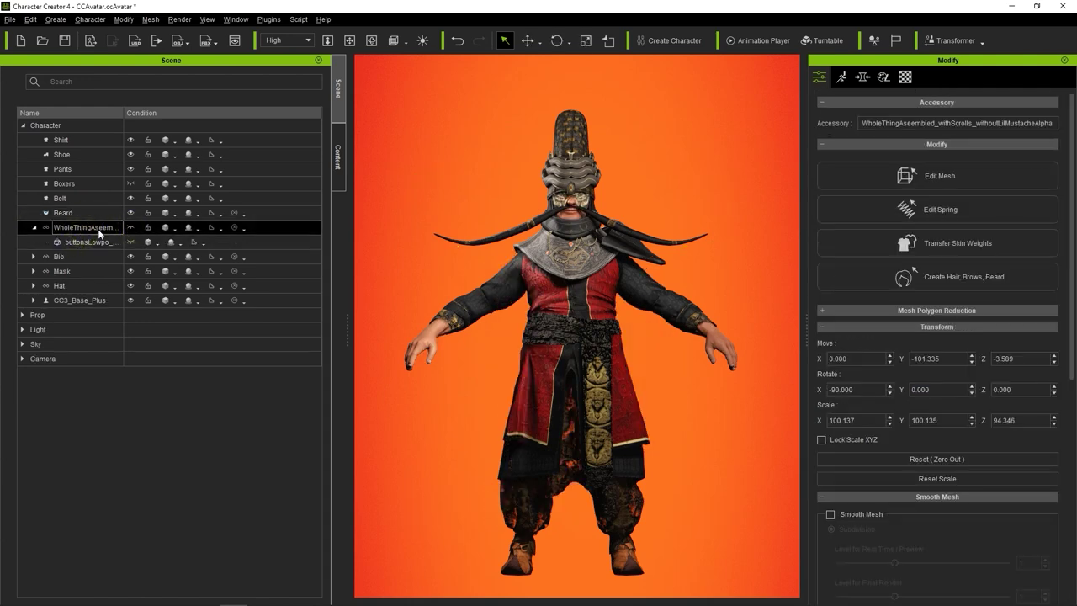
key("Delete")
left_click(98, 228)
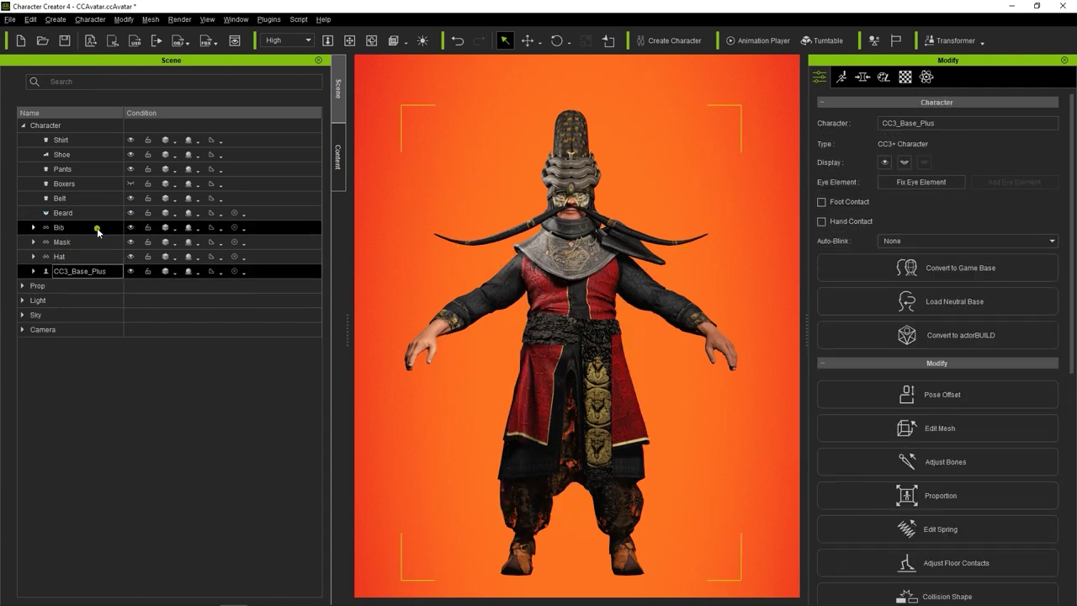
left_click(94, 243)
left_click(94, 259)
left_click(93, 273)
left_click(92, 238)
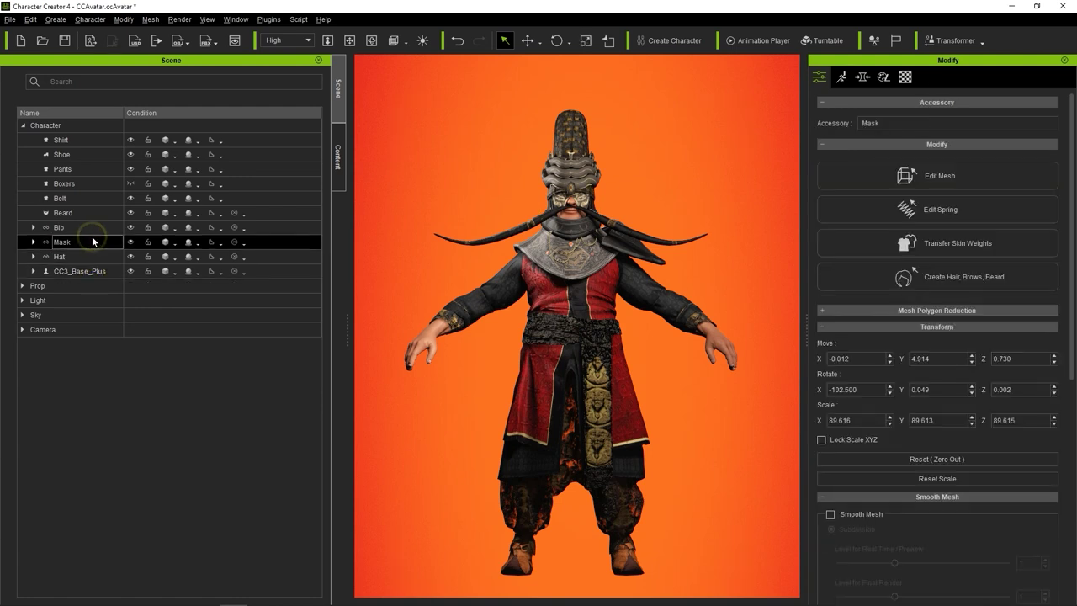
Apply the Toon motion Walk_M_Toon to the character and play it to check how the cloth and accessories follow
left_click(776, 40)
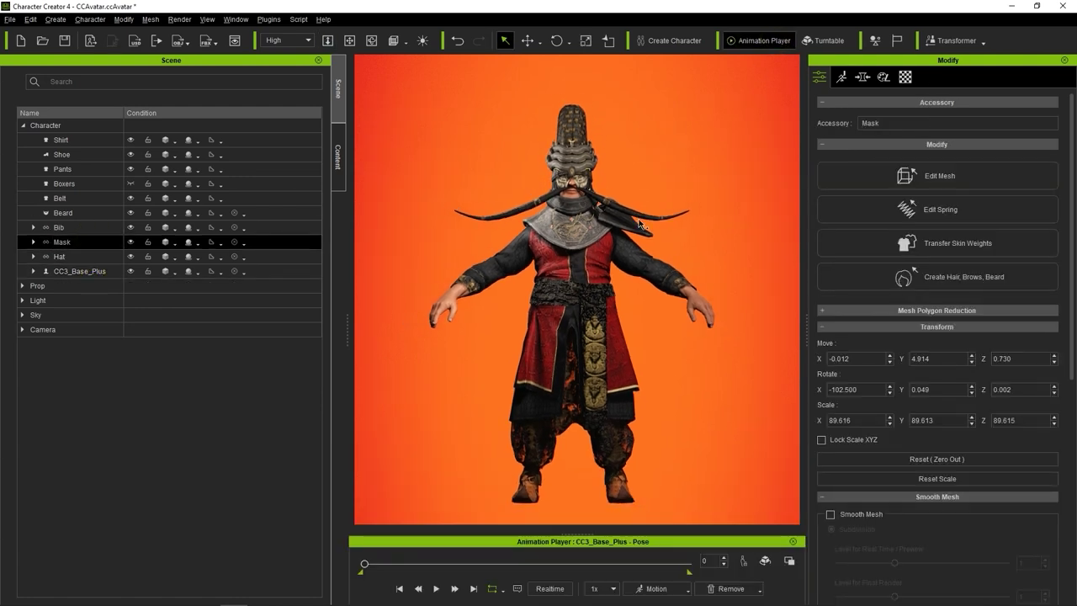
left_click(657, 589)
mouse_move(673, 437)
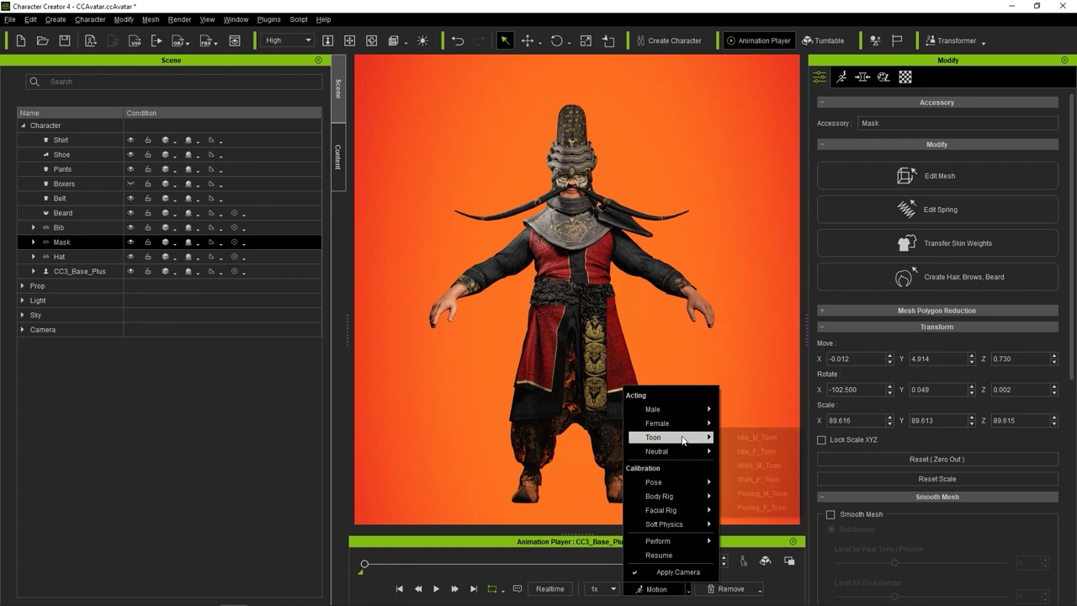
left_click(775, 465)
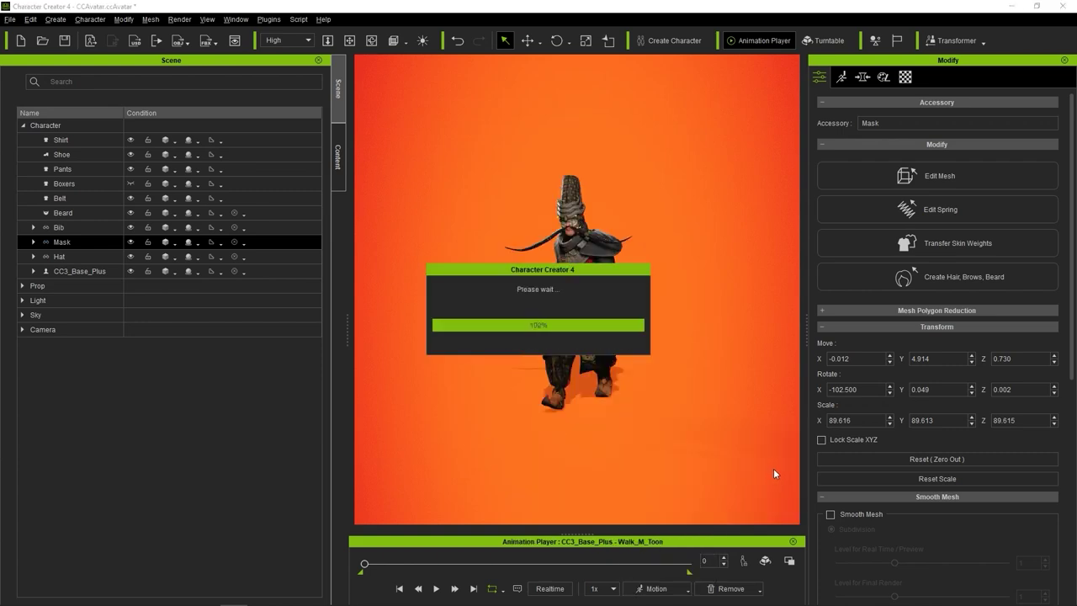
scroll(677, 418, "up", 5)
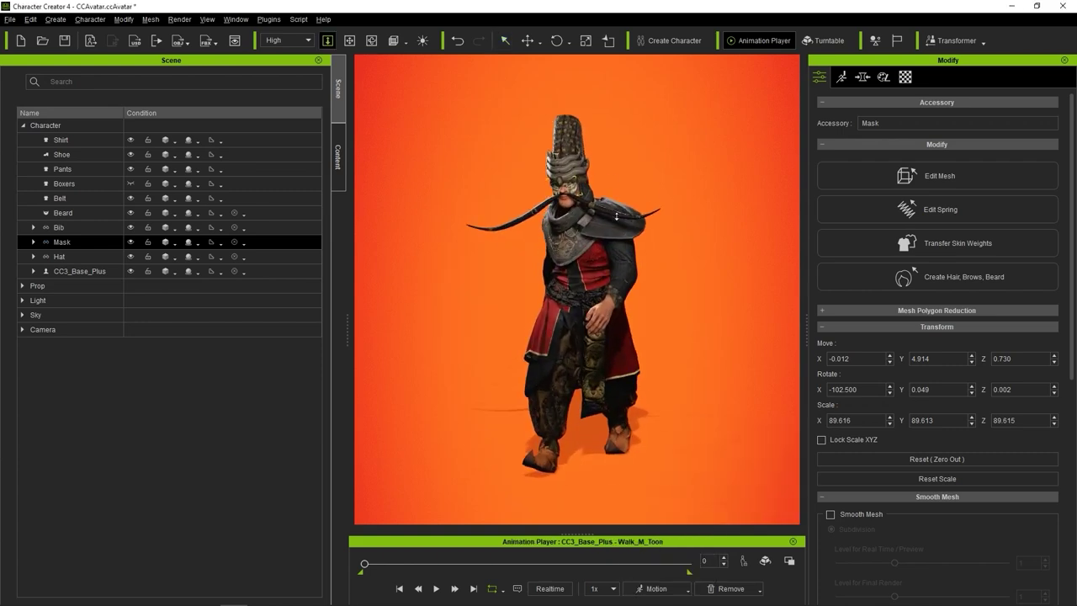
left_click(441, 586)
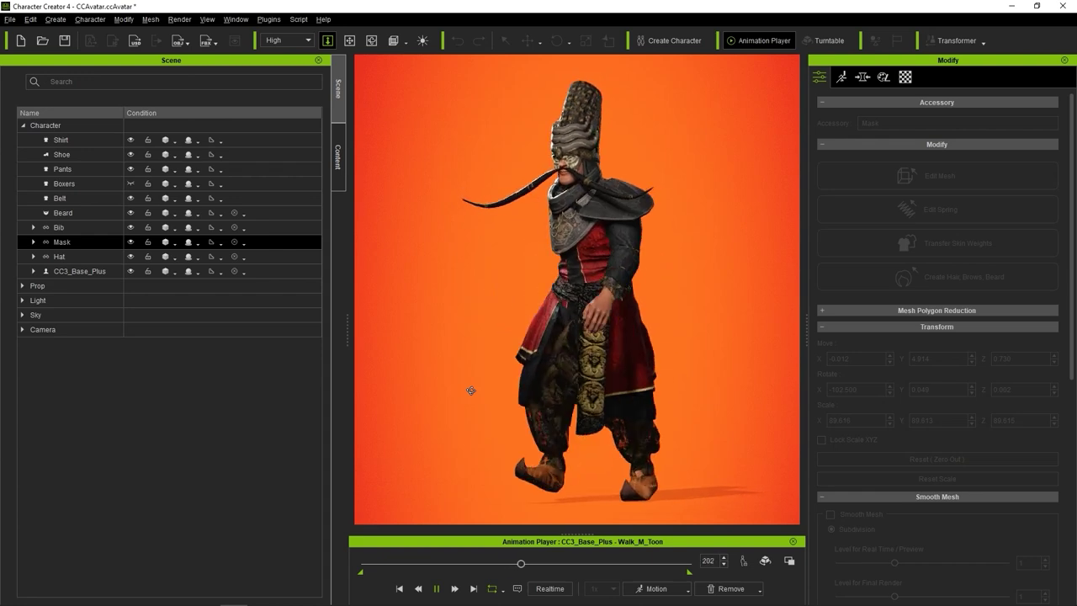
left_click(438, 590)
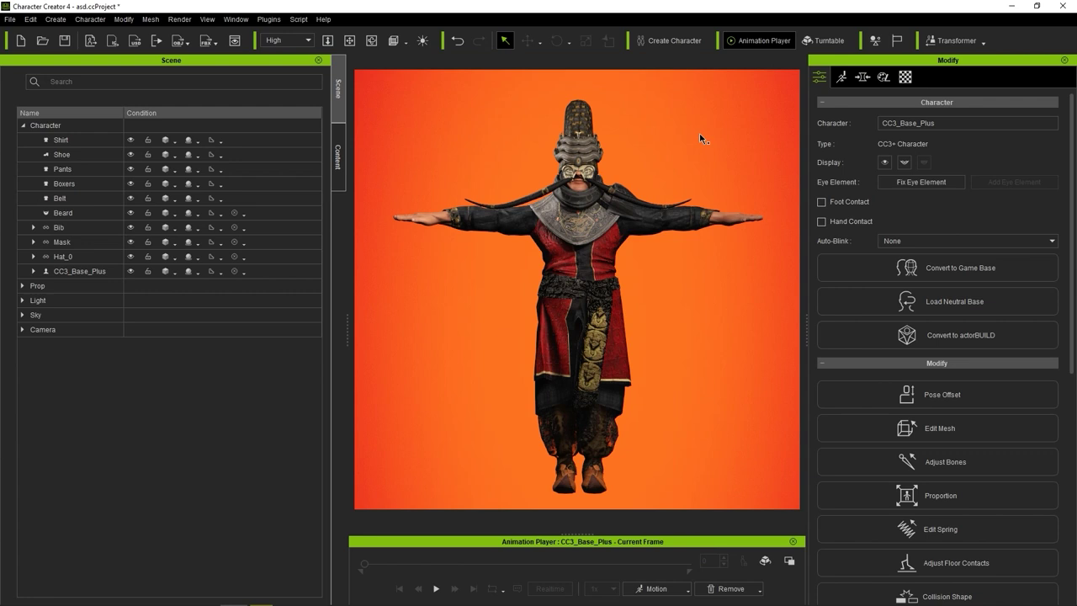
left_click(133, 140)
left_click(103, 156)
left_click(96, 169)
left_click(93, 197)
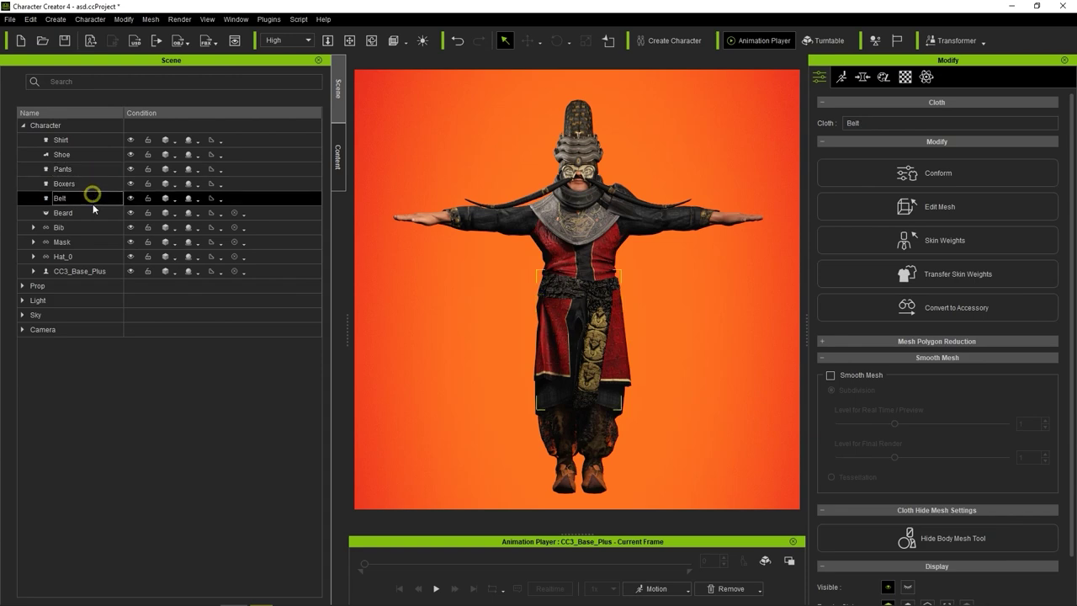
left_click(93, 212)
left_click(94, 225)
Hide every character item from Shirt to CC3_Base_Plus, leaving only the Shirt visible and selected
left_click(79, 270)
left_click(101, 140, "shift")
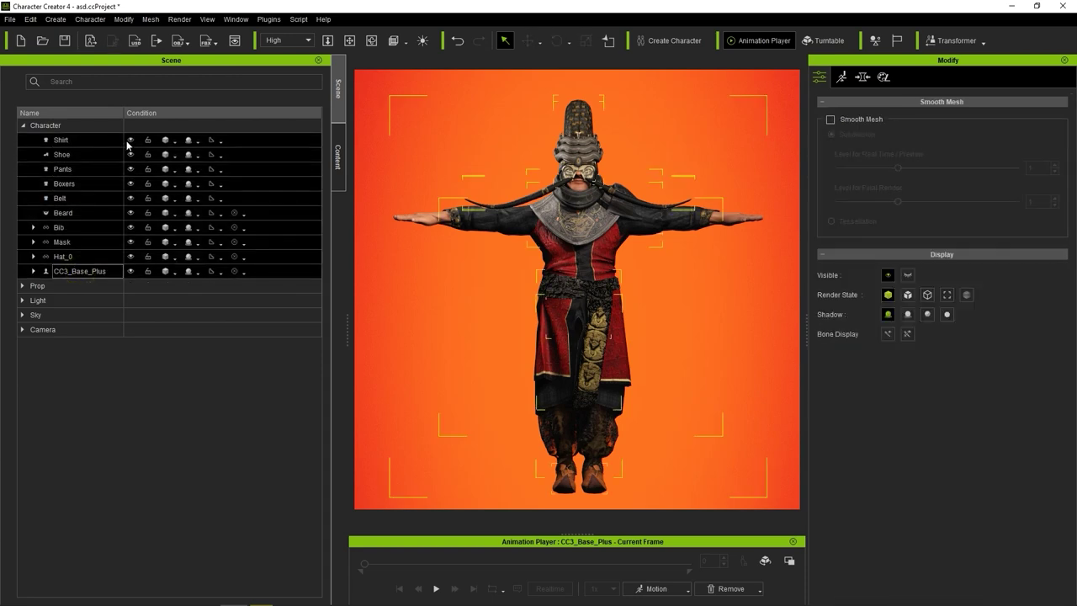
left_click(130, 141)
left_click(101, 139)
left_click(130, 139)
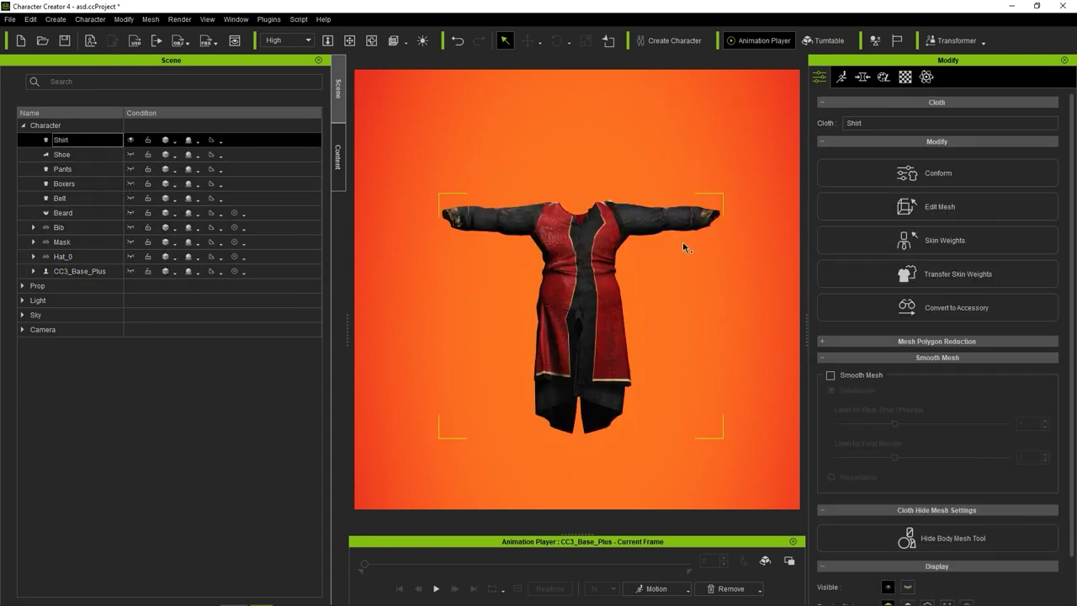
Save the Shirt to the custom content library as SultanShirt with the asset type Cloth/Shirts
left_click(338, 160)
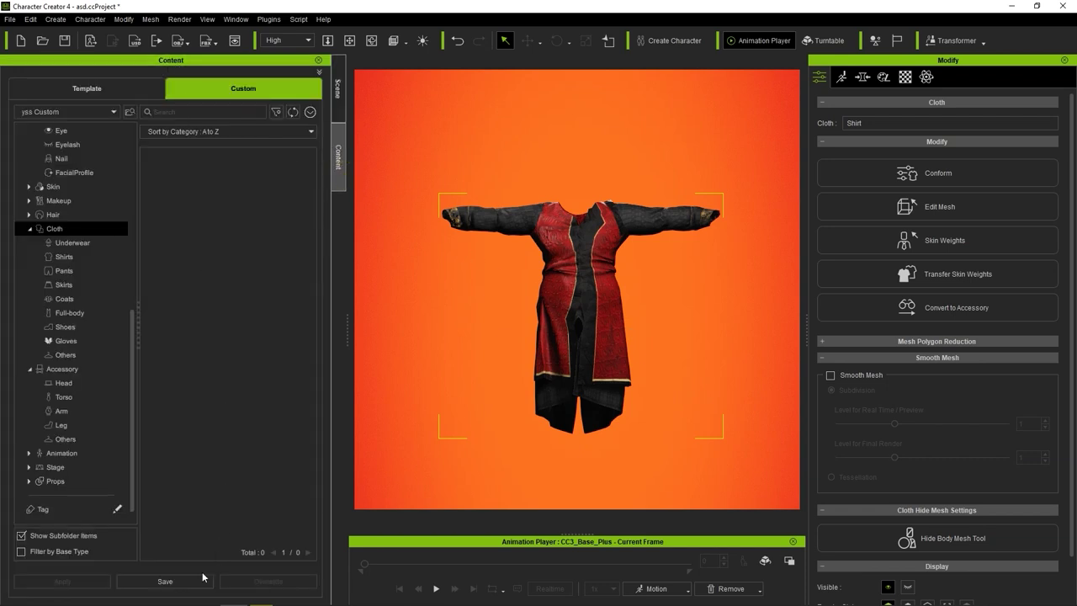
left_click(166, 581)
left_click(643, 304)
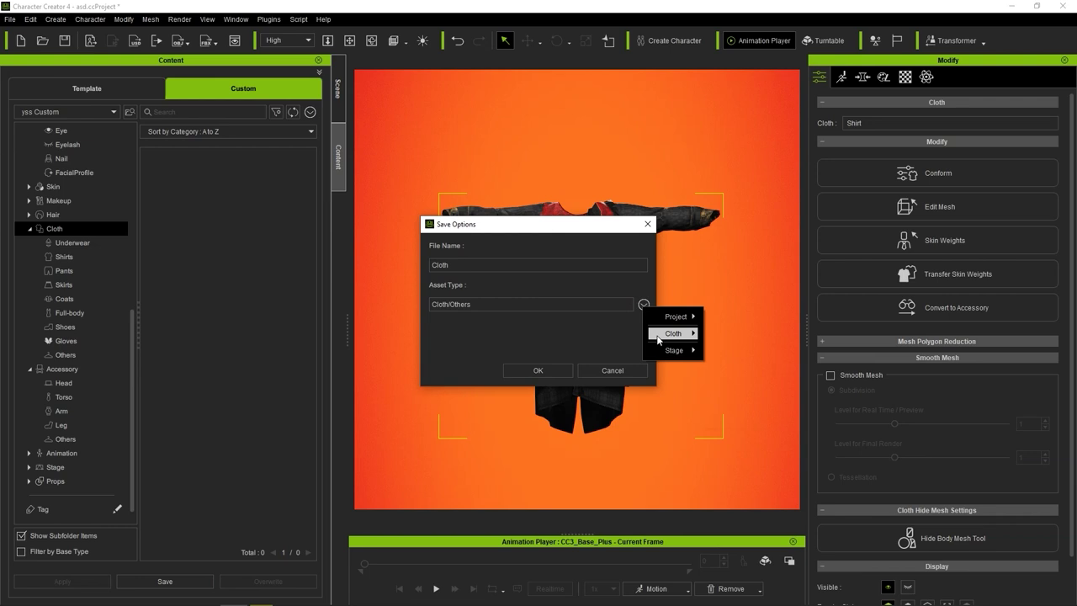
mouse_move(656, 337)
left_click(748, 349)
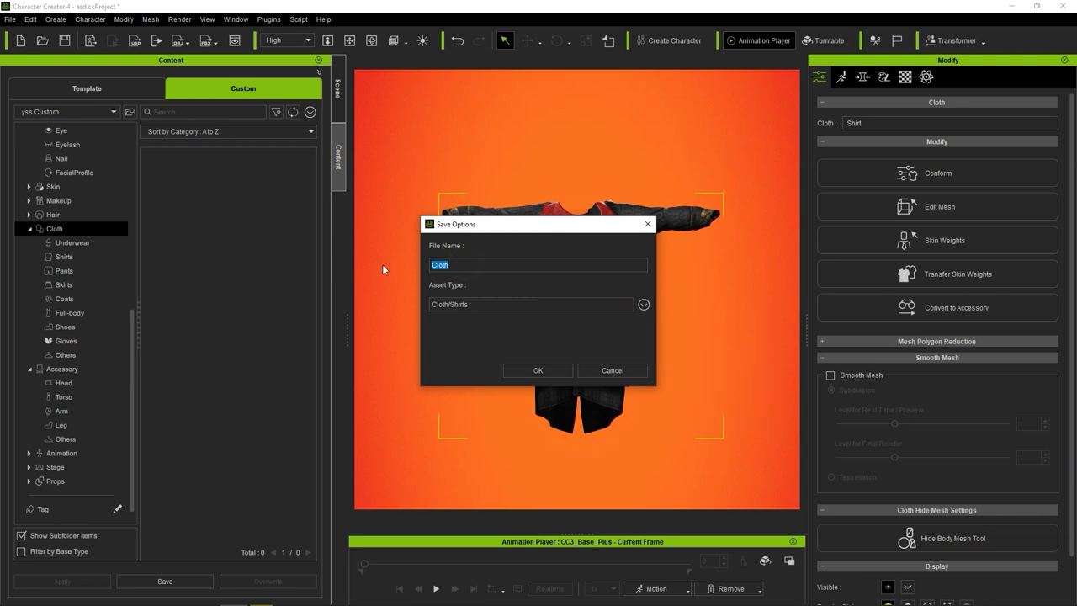
type("SultanShirt")
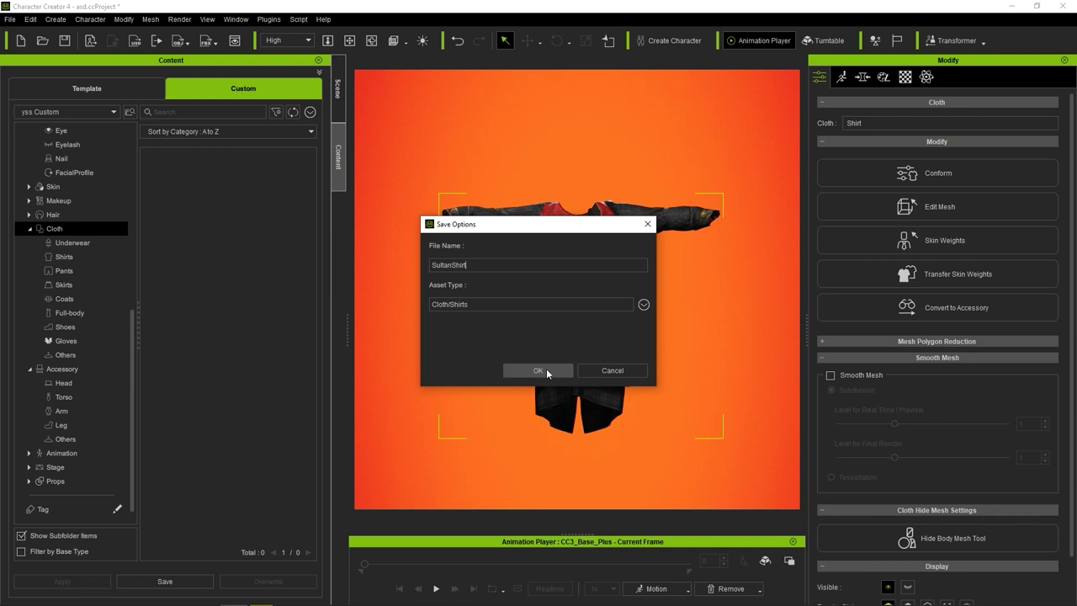
left_click(547, 372)
left_click(164, 236)
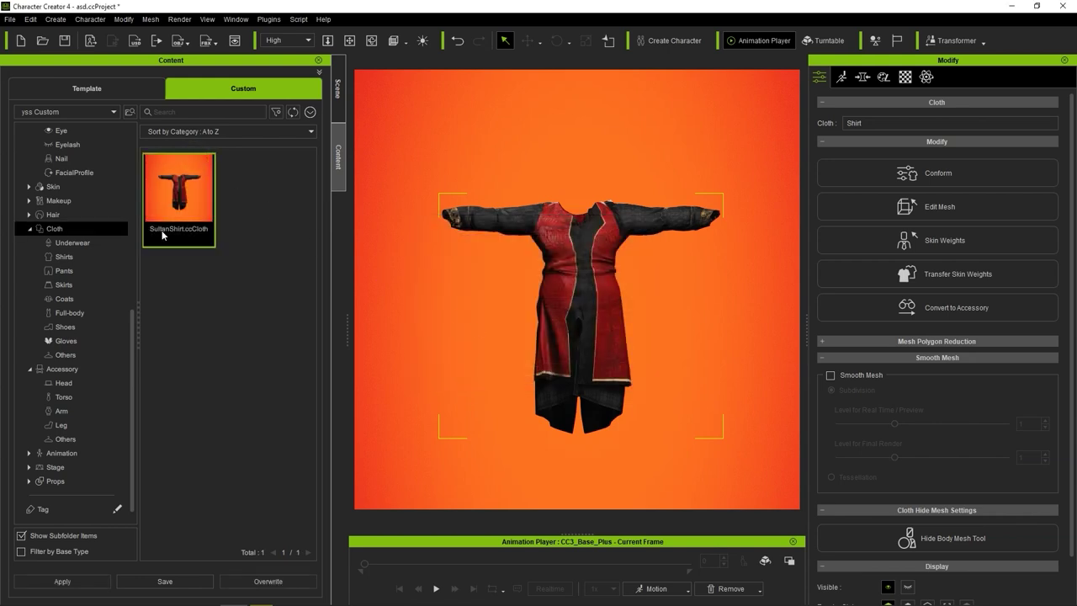
Hide the Shirt and show only the Shoe, leaving it selected
left_click(337, 88)
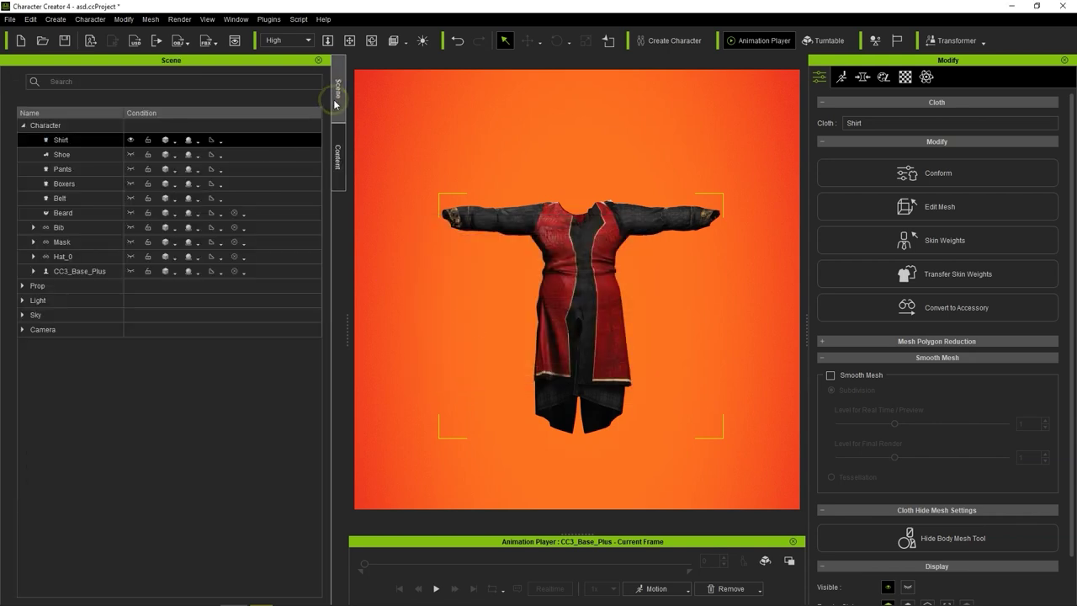
left_click(130, 140)
left_click(61, 154)
middle_click_drag(573, 431, 550, 283)
right_click_drag(586, 383, 562, 118, "alt")
middle_click_drag(558, 356, 568, 208)
left_click_drag(444, 225, 485, 295, "alt")
middle_click_drag(486, 295, 531, 314)
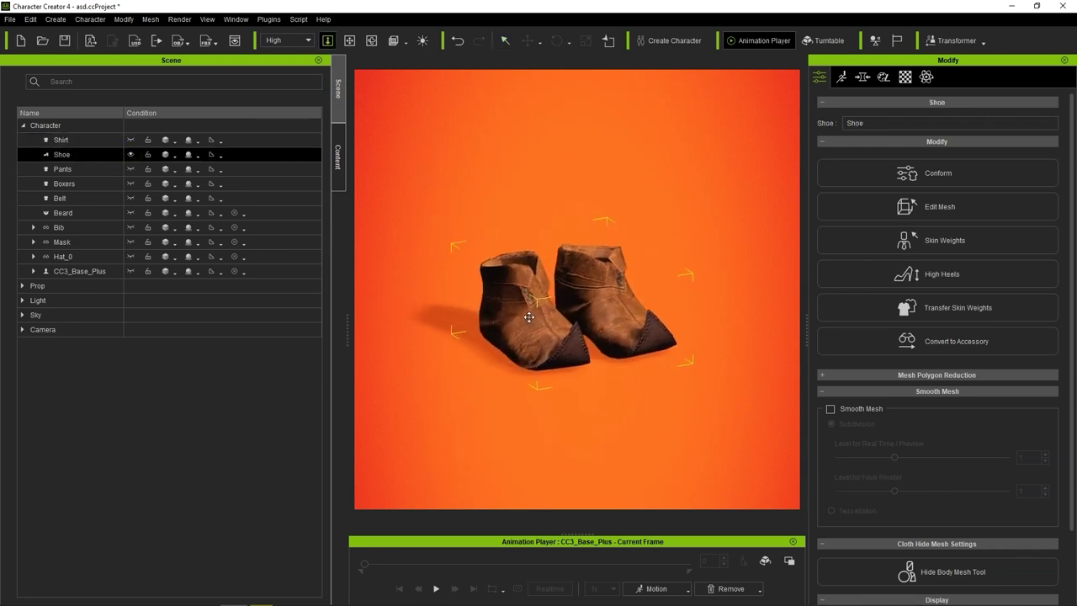
left_click_drag(531, 315, 547, 311, "alt")
Save the Shoe to the custom content library as SultanShoes with the asset type Cloth/Shoes
left_click(339, 160)
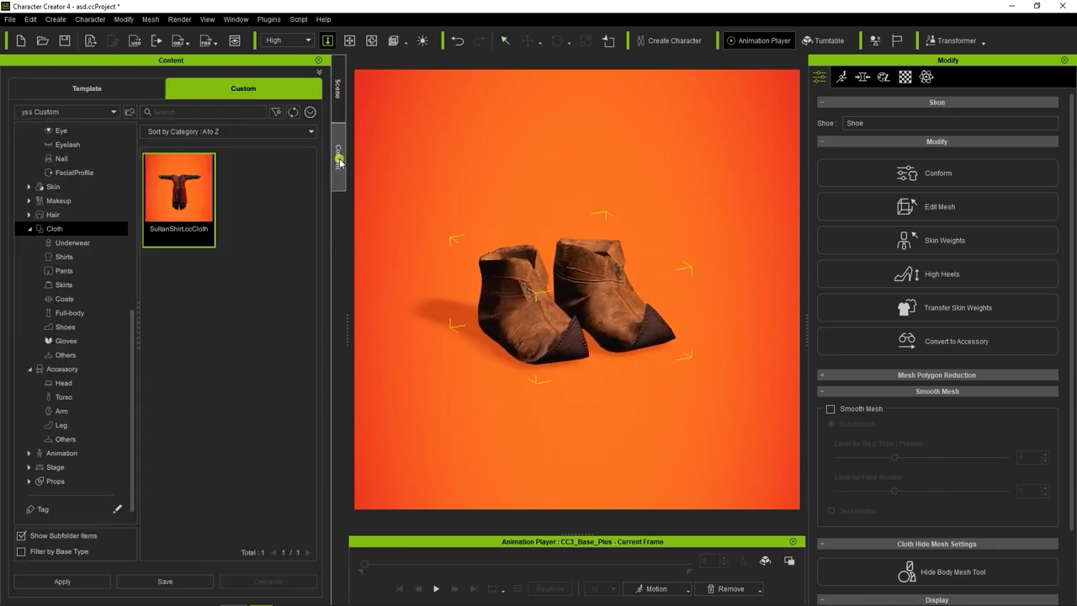
left_click(165, 581)
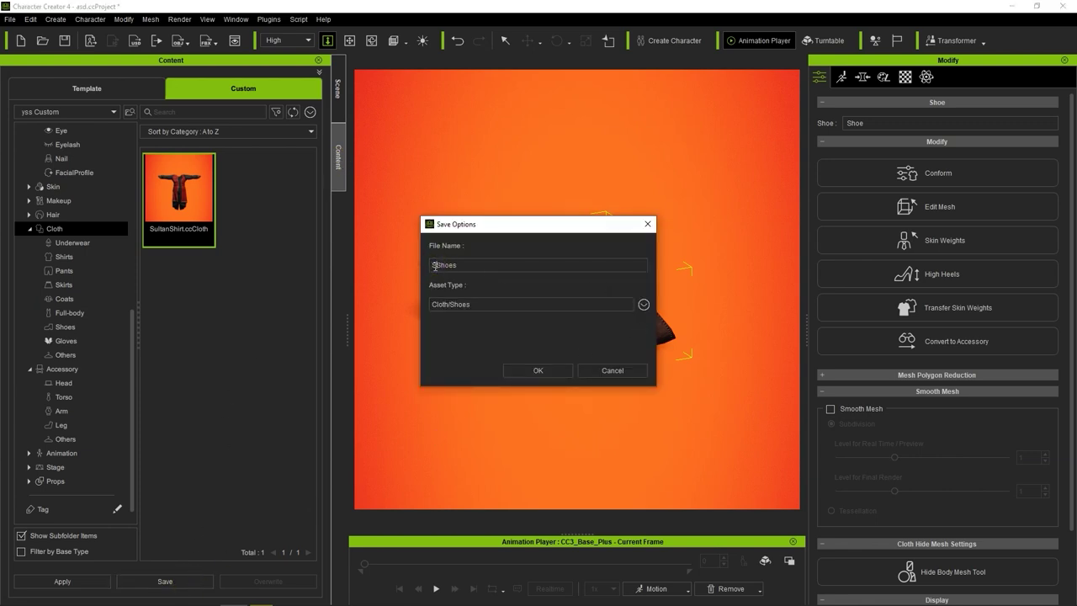
left_click(528, 370)
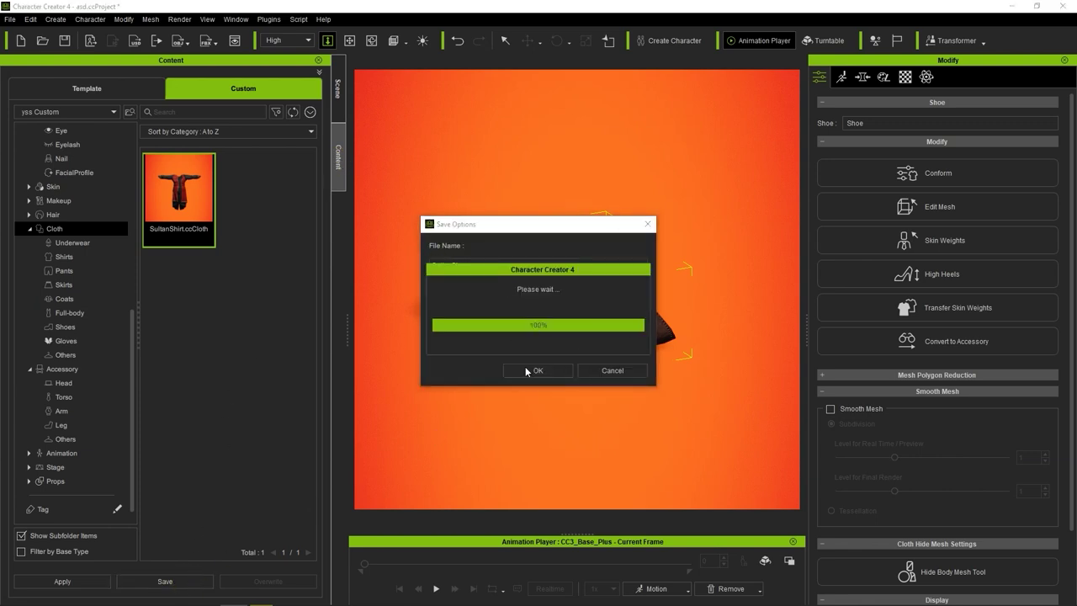
Hide the Shoe and show only the Hat_0 accessory, leaving it selected
left_click(338, 88)
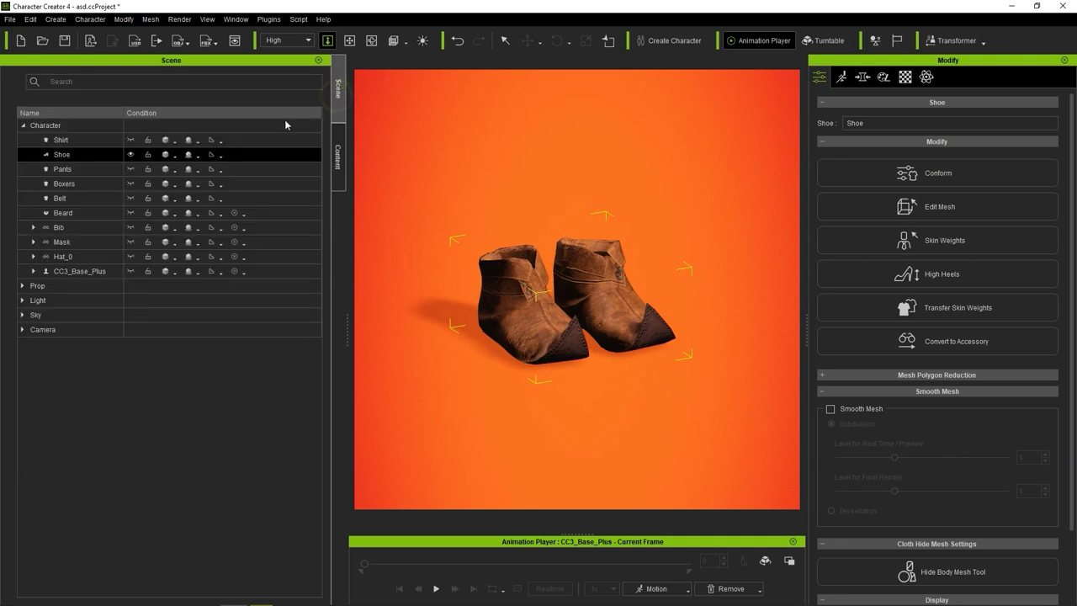
left_click(94, 227)
left_click(91, 257)
left_click(130, 256)
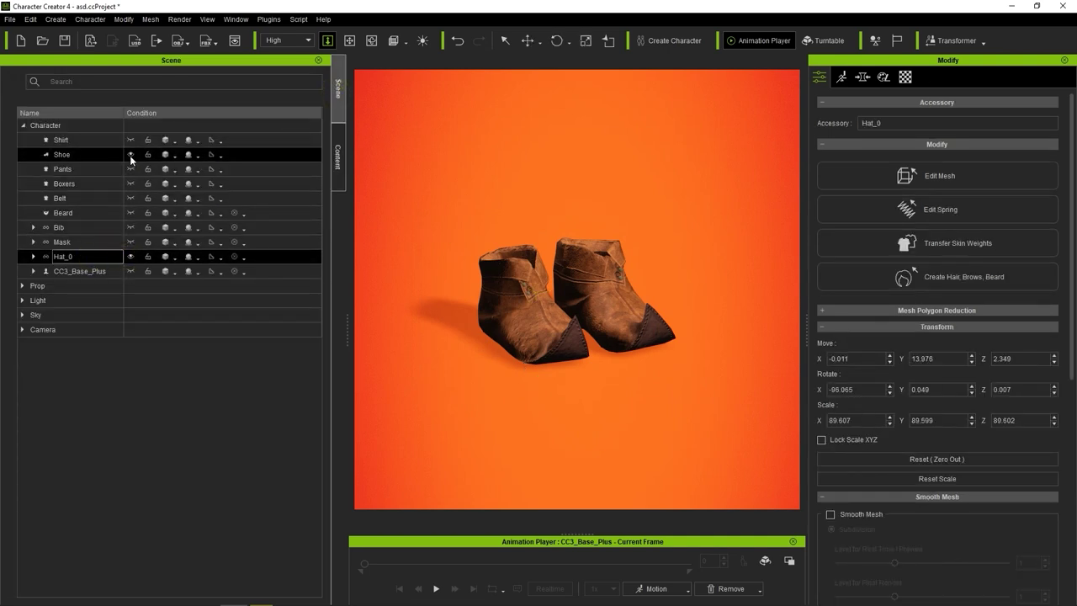
left_click(129, 155)
left_click(93, 258)
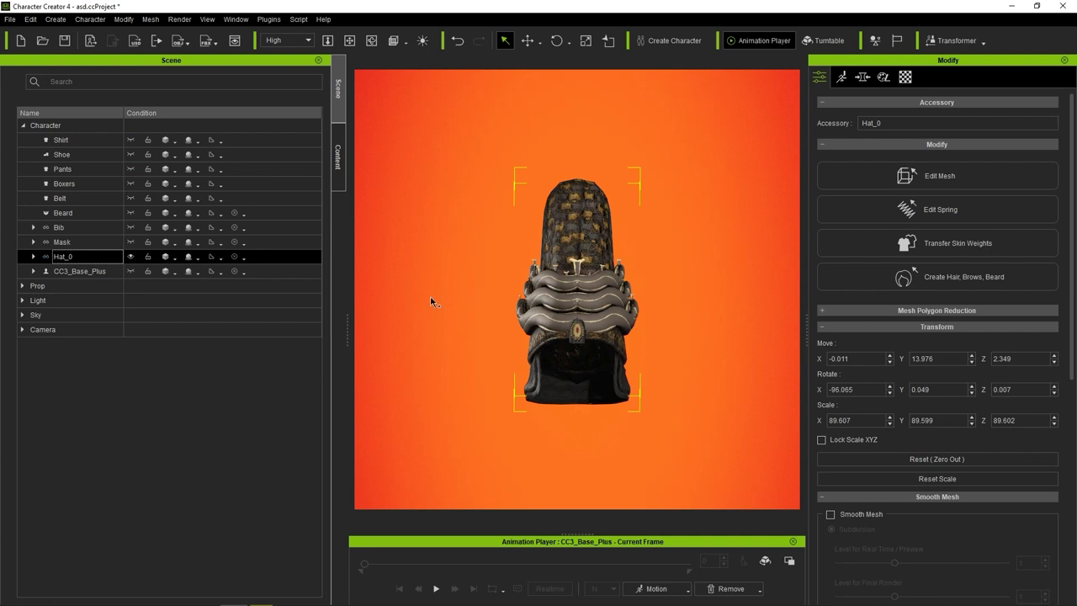
Save the Hat_0 accessory to the custom content library as Hat with the asset type Accessory/Head, and show the Accessory category
left_click(337, 158)
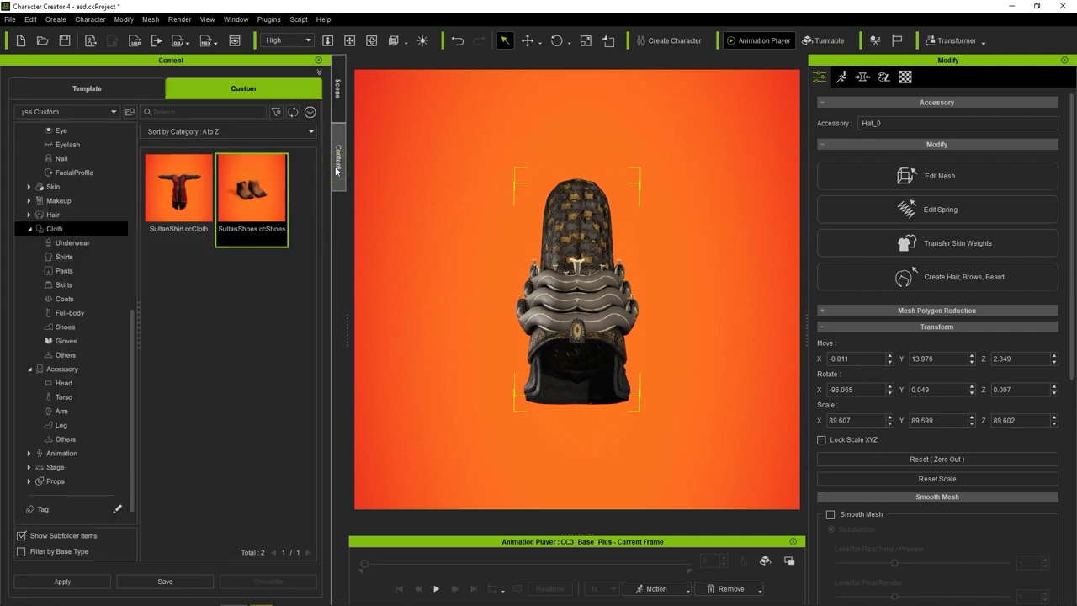
left_click(187, 580)
left_click(644, 304)
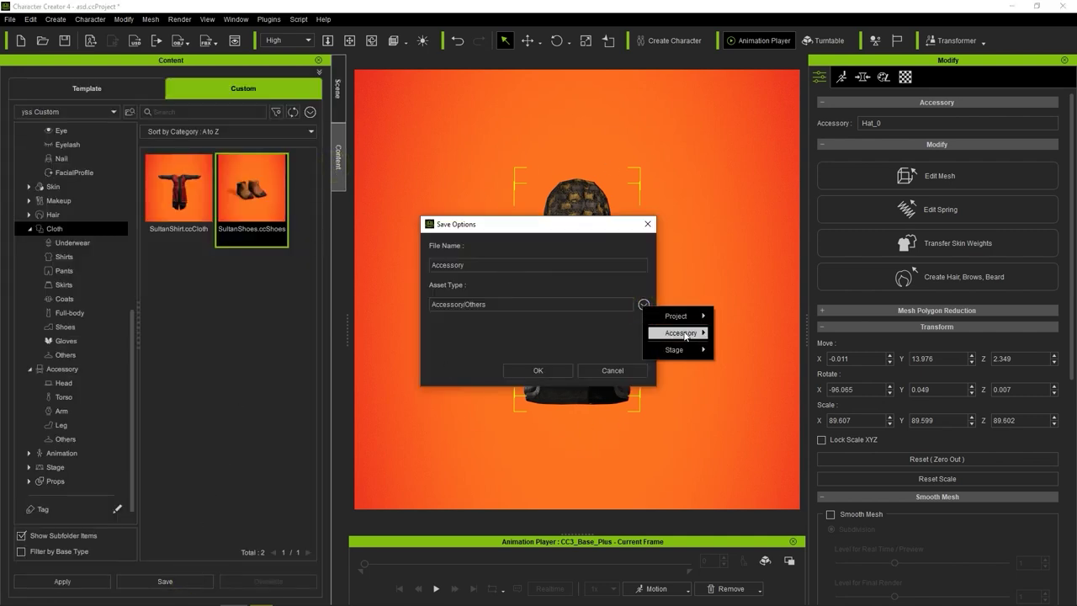
mouse_move(686, 332)
left_click(745, 333)
type("Hat")
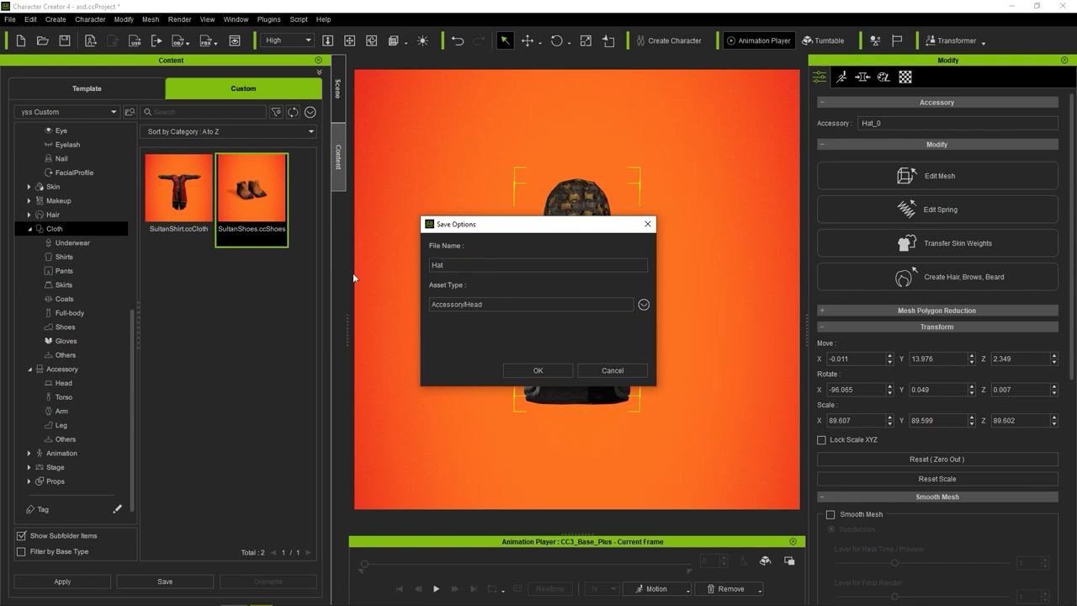
left_click(538, 371)
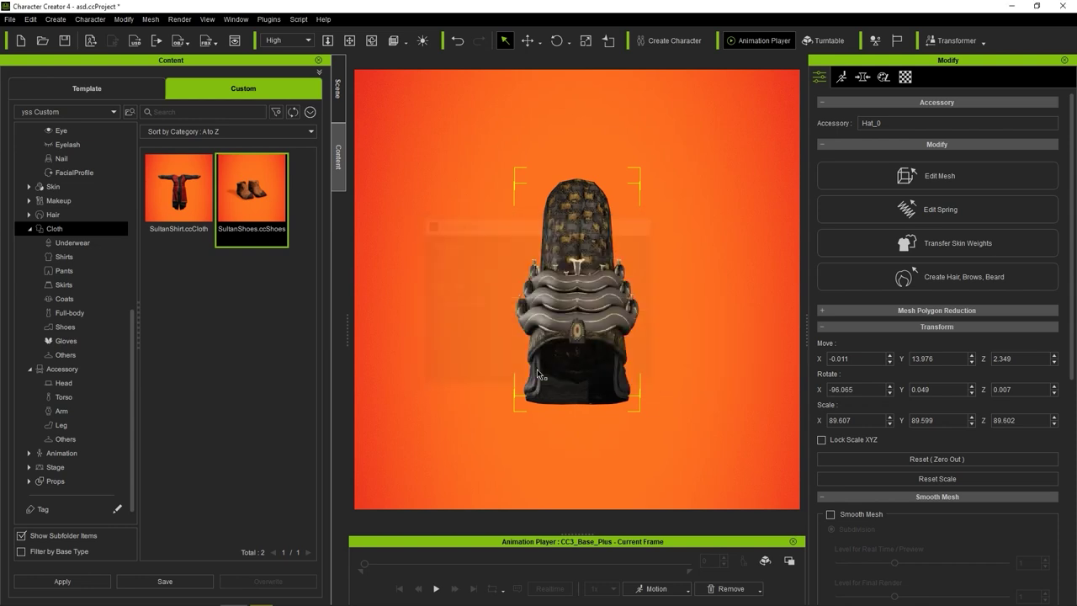
left_click(63, 369)
left_click(196, 200)
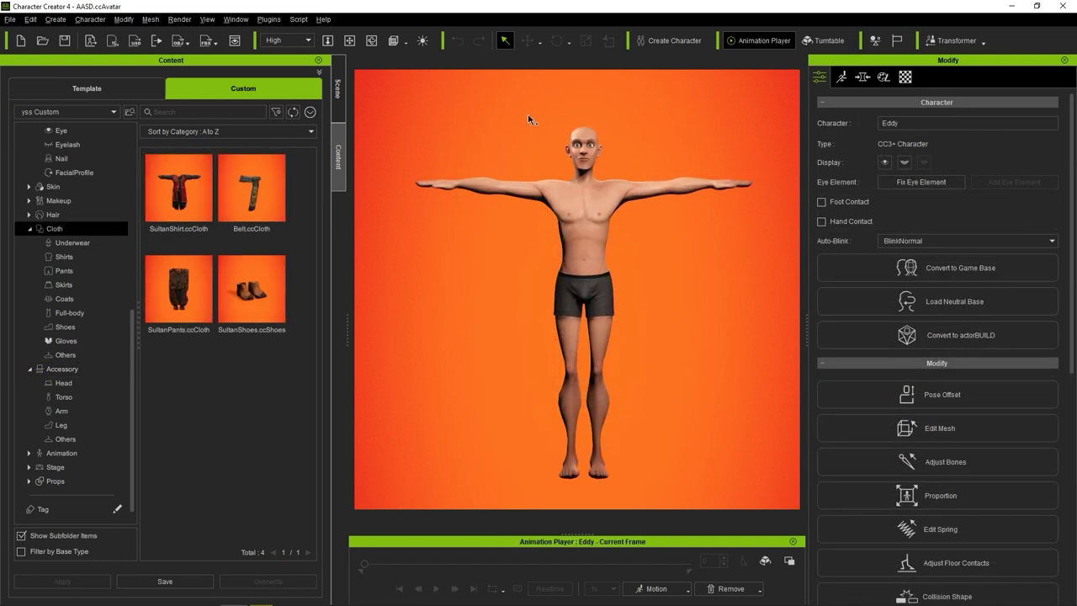
Dress the bald base character in the saved SultanShirt, Belt, SultanPants and SultanShoes from the custom Cloth library
left_click_drag(179, 190, 569, 221)
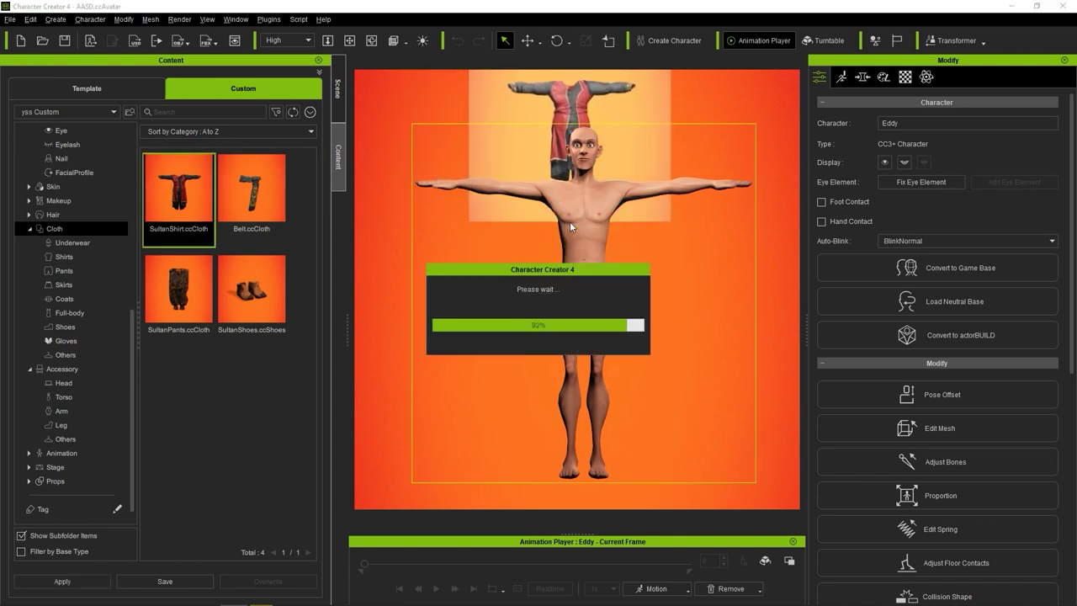
left_click_drag(263, 196, 579, 259)
left_click_drag(179, 288, 572, 298)
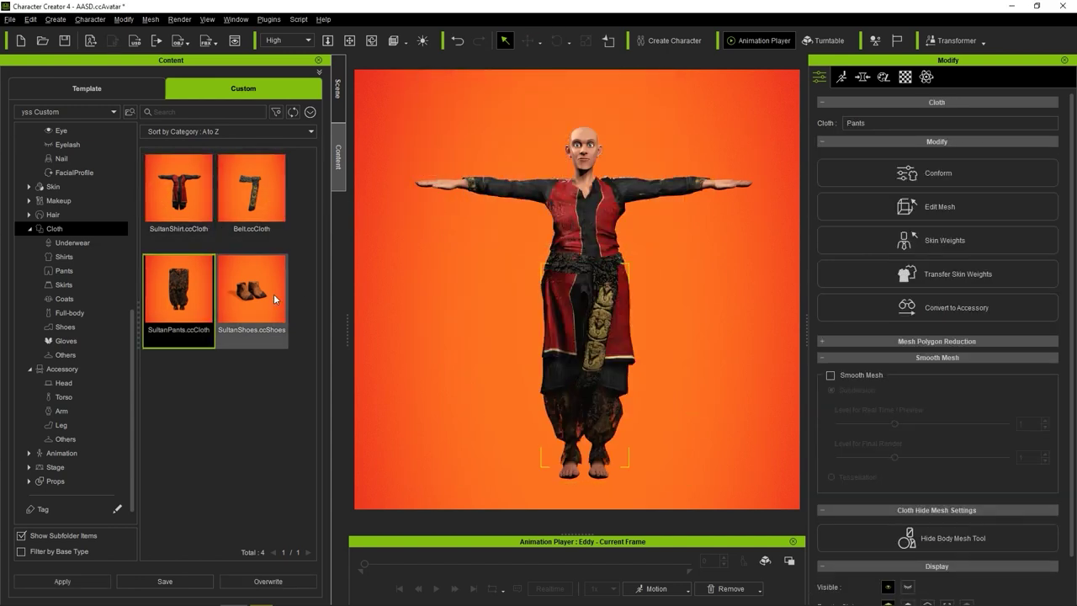
left_click_drag(272, 296, 602, 314)
Add the saved Hat, Bib, Mask and Beard from the custom Accessory library to the dressed character
left_click(61, 369)
left_click_drag(252, 190, 641, 290)
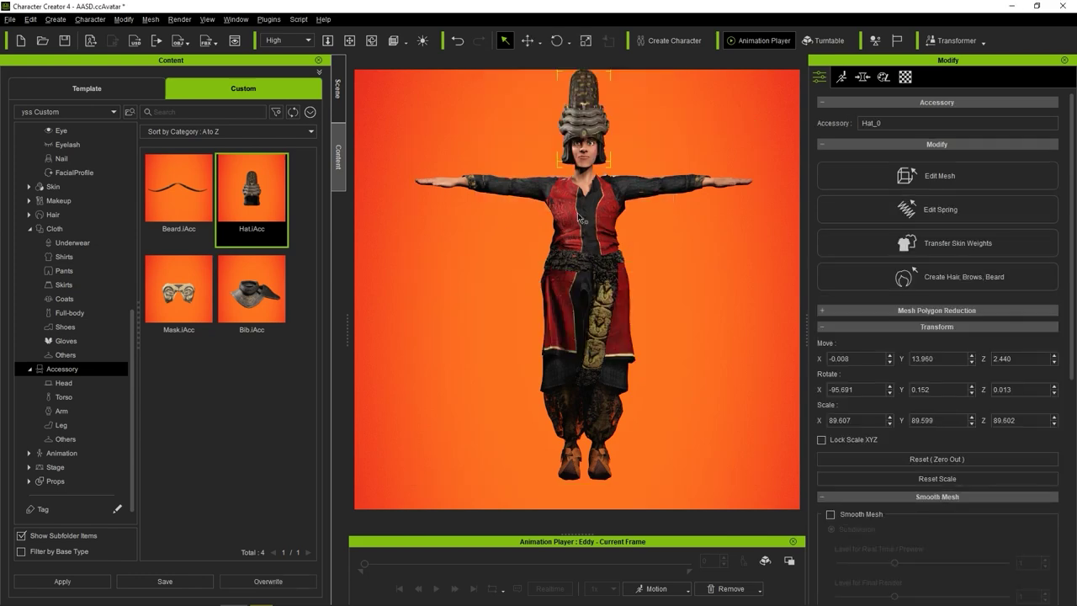
left_click_drag(252, 288, 603, 242)
left_click_drag(178, 288, 639, 303)
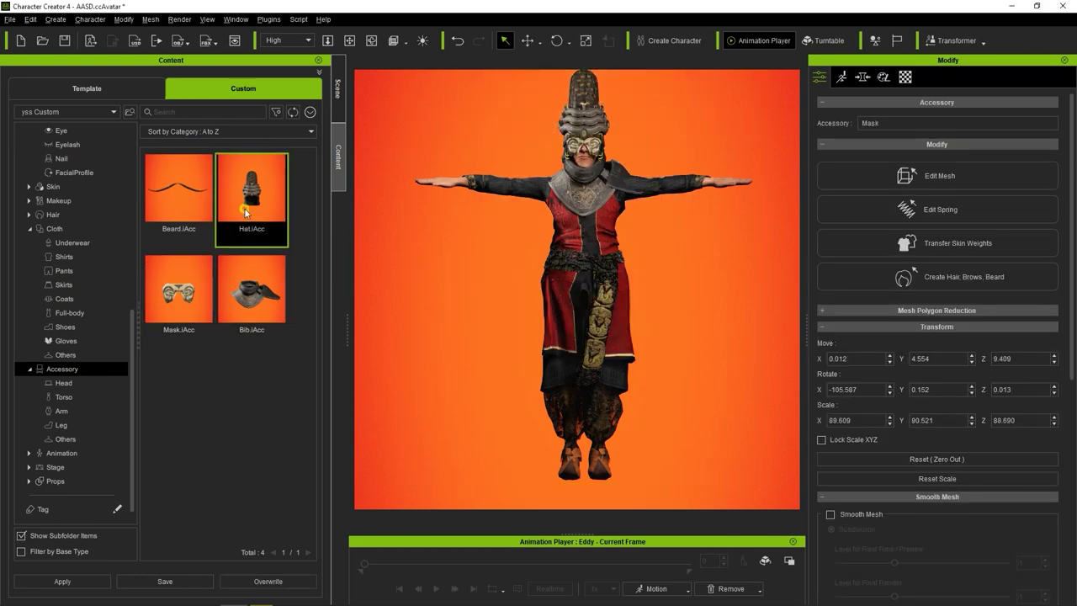
left_click_drag(178, 190, 597, 221)
Apply the Walk_M_Toon motion to the whole dressed character and play the animation
left_click(601, 220)
left_click(655, 588)
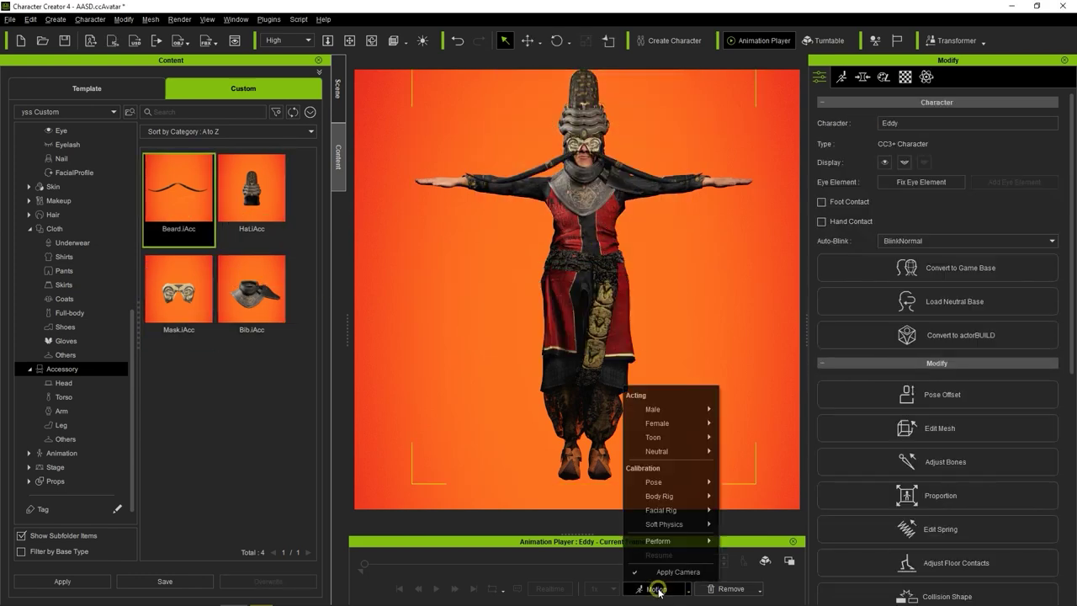
mouse_move(669, 441)
left_click(764, 466)
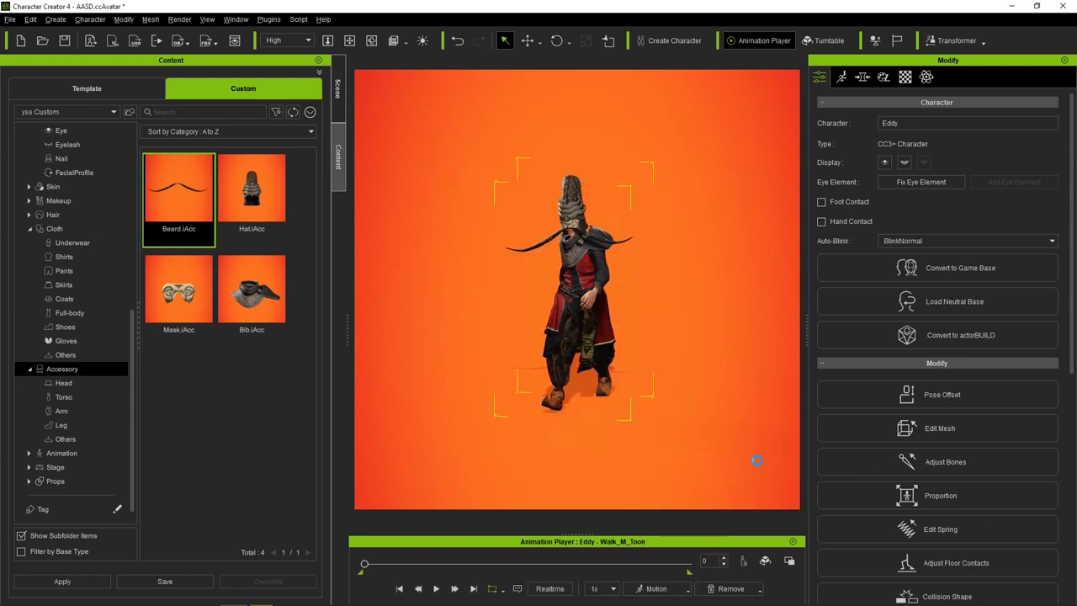
left_click(435, 588)
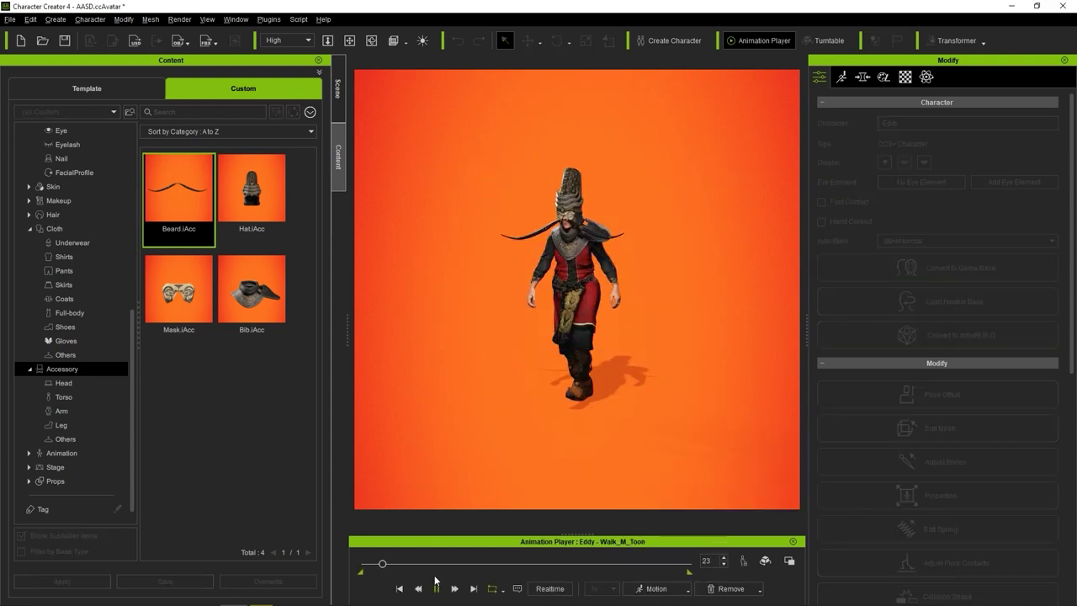